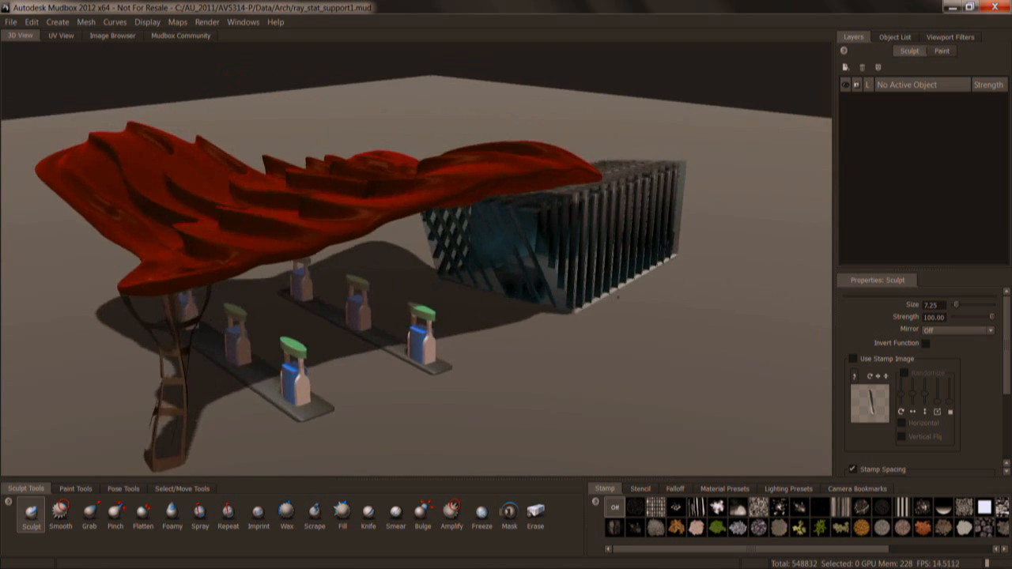
# Hide the red canopy mesh, and restore its visibility from the object list.
pyautogui.keyDown('alt'); pyautogui.moveTo(430, 197); pyautogui.dragTo(510, 270); pyautogui.keyUp('alt')
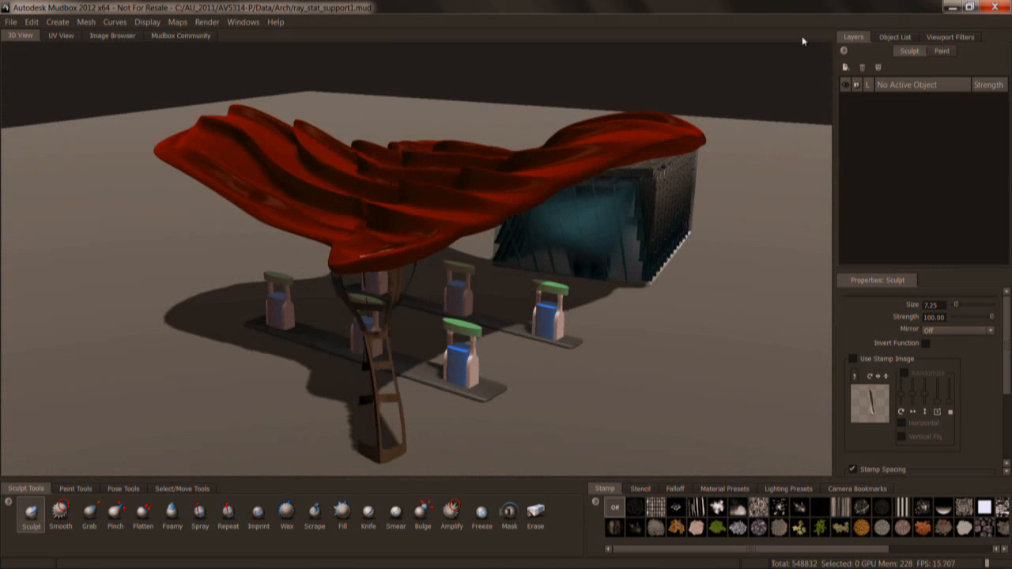
pyautogui.rightClick(518, 177)
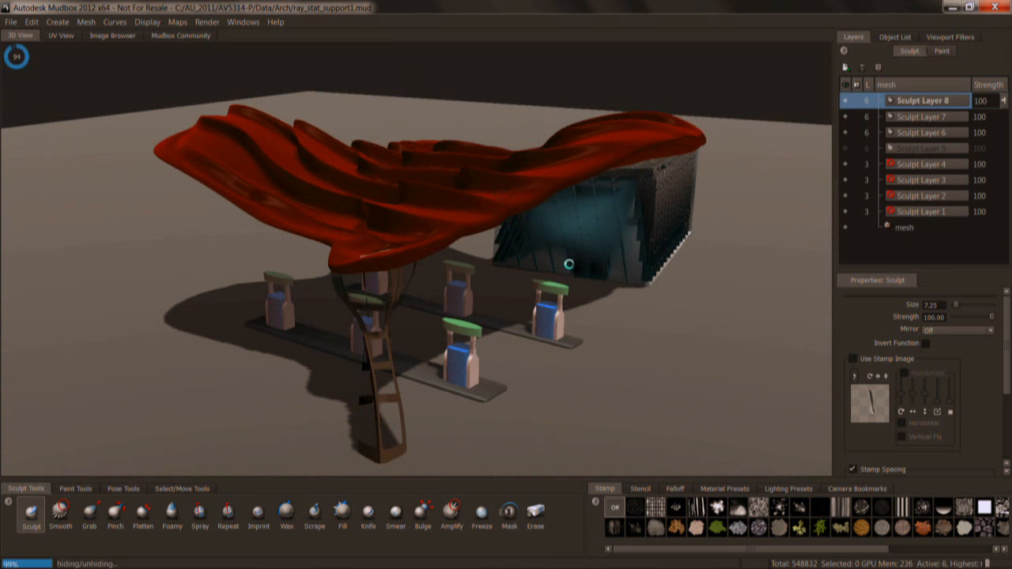
pyautogui.keyDown('alt'); pyautogui.moveTo(603, 315); pyautogui.dragTo(703, 204); pyautogui.keyUp('alt')
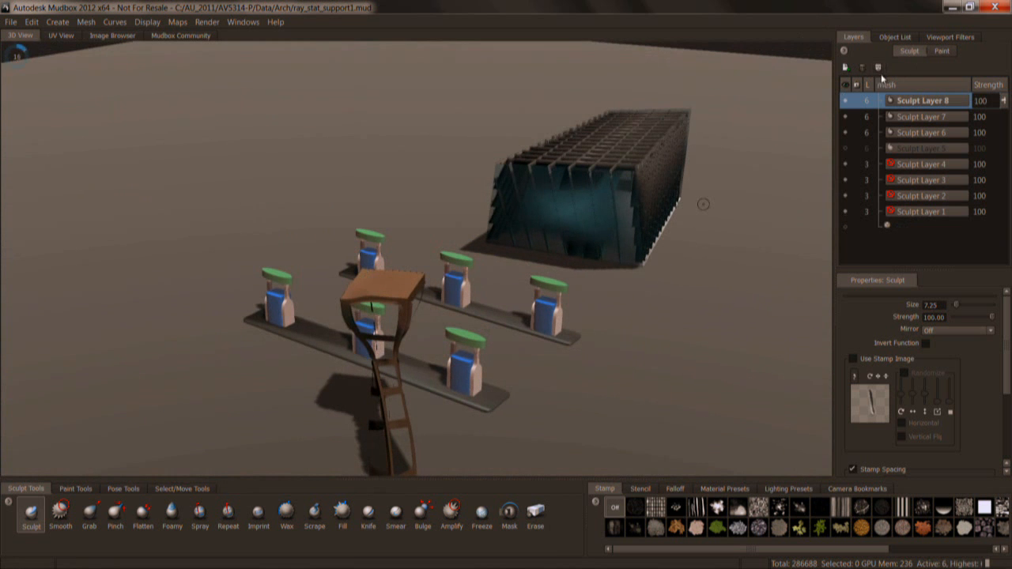
pyautogui.click(895, 37)
pyautogui.moveTo(1003, 113); pyautogui.dragTo(1004, 129)
pyautogui.click(847, 114)
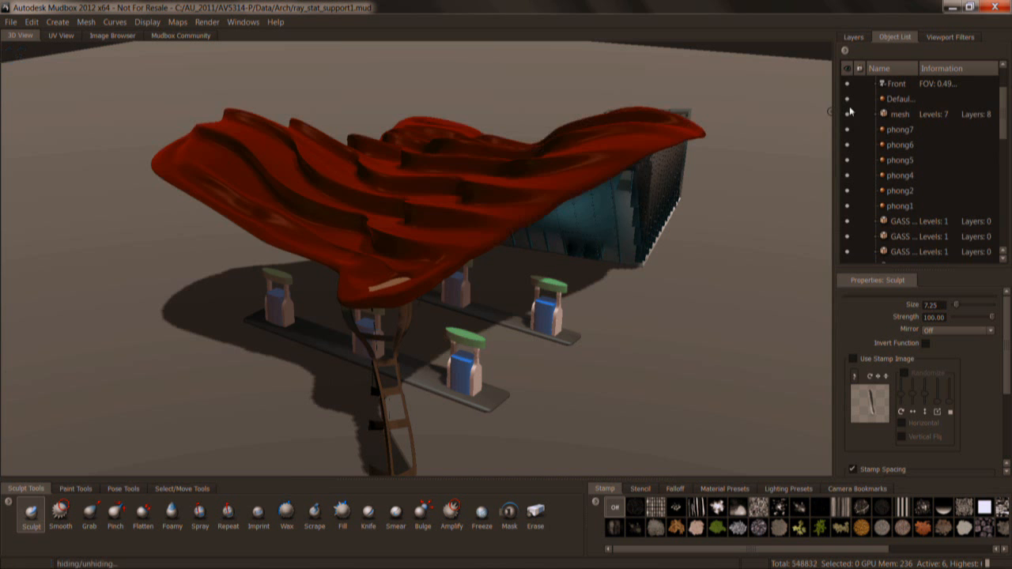
# Hide Sculpt Layers 8, 7 and 6 of the canopy mesh to show its flat, unsculpted form.
pyautogui.click(853, 37)
pyautogui.click(845, 100)
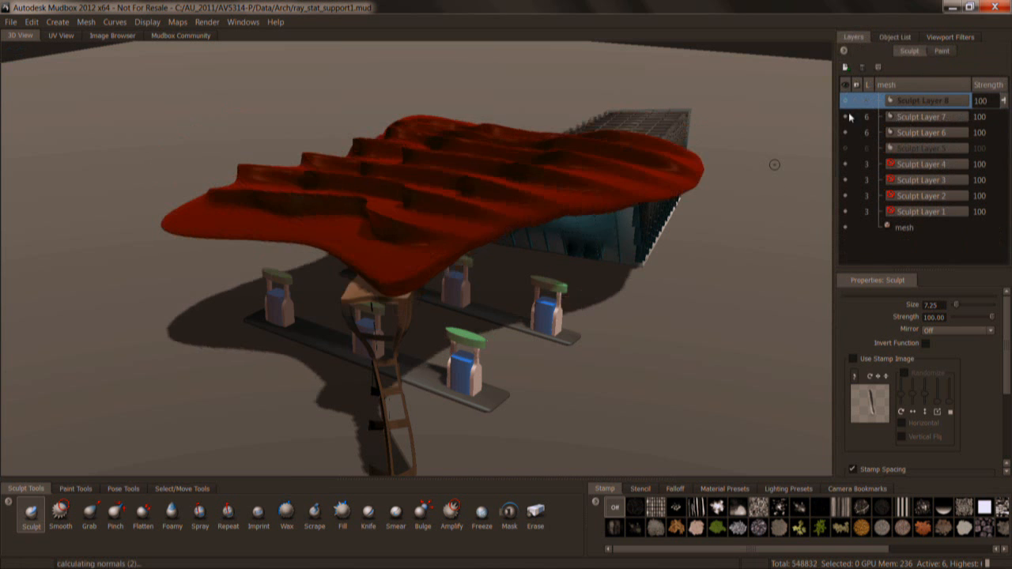
pyautogui.click(845, 133)
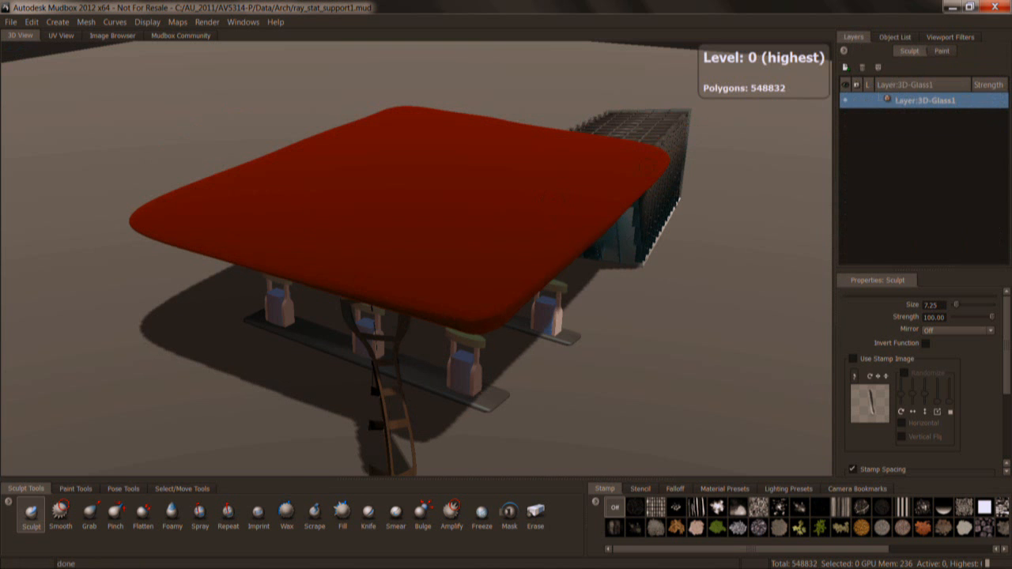
# Open the properties of the material assigned to the red canopy.
pyautogui.rightClick(598, 180)
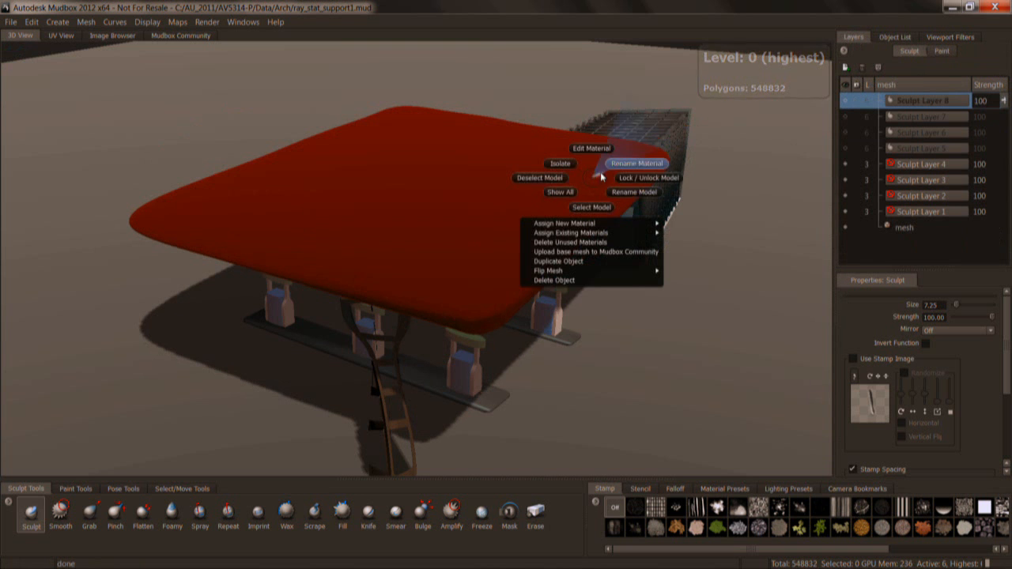
pyautogui.click(600, 177)
pyautogui.press('Return')
pyautogui.keyDown('alt'); pyautogui.moveTo(589, 253); pyautogui.dragTo(513, 209); pyautogui.keyUp('alt')
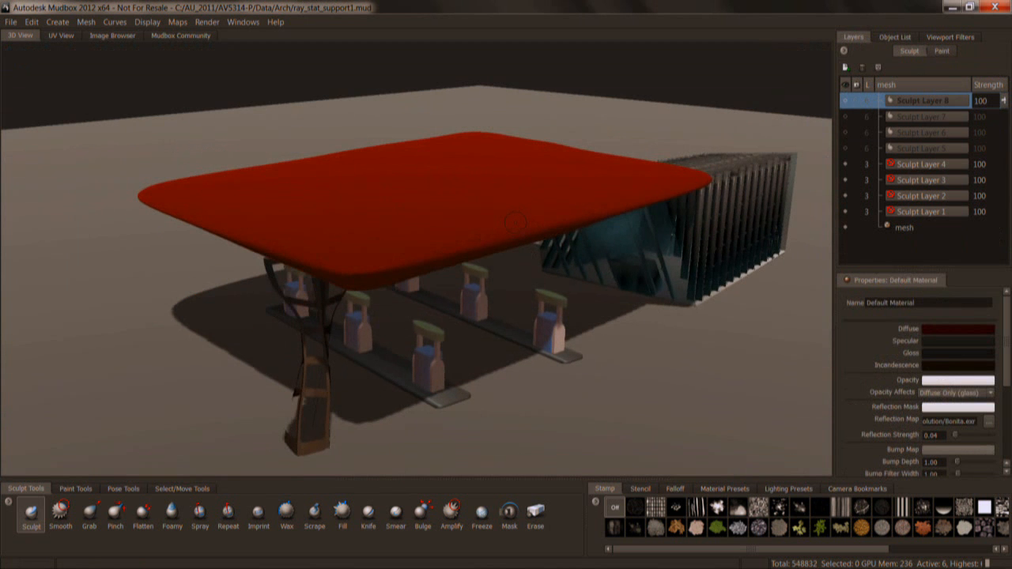
pyautogui.click(64, 23)
pyautogui.moveTo(76, 35)
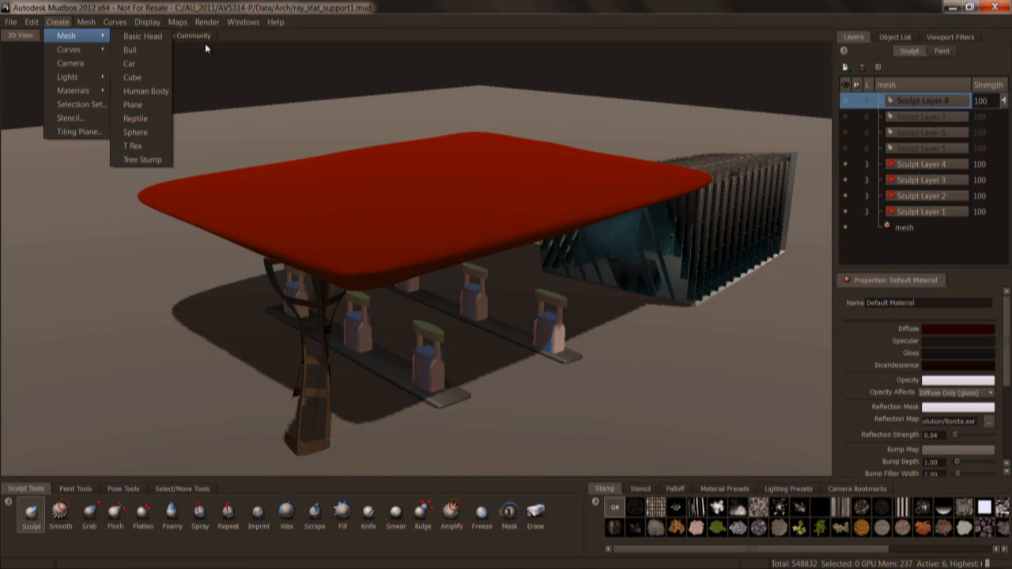
pyautogui.click(338, 19)
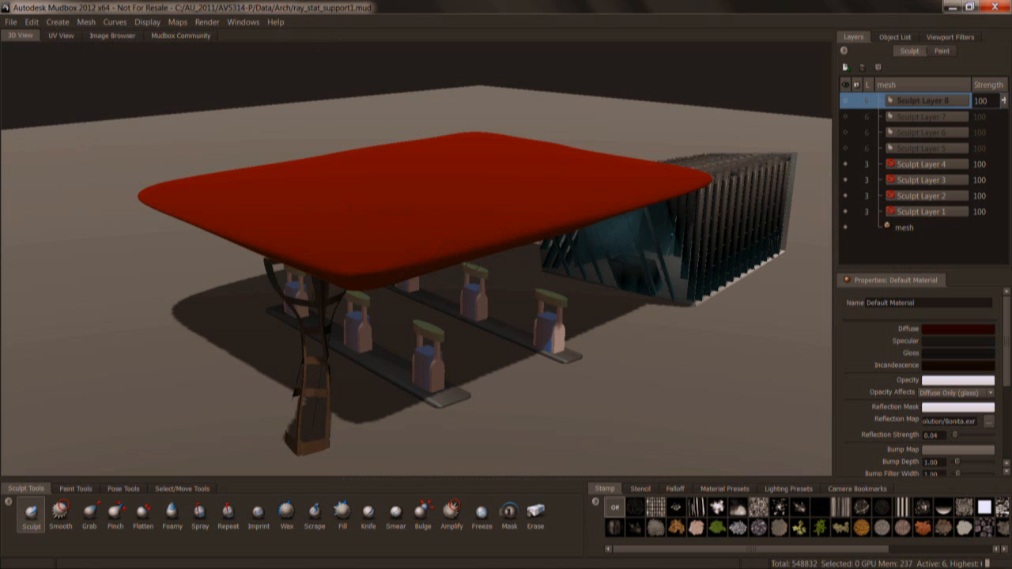
# Display the wireframe over the models and isolate the canopy mesh in the 3D view.
pyautogui.keyDown('alt'); pyautogui.moveTo(461, 241); pyautogui.dragTo(446, 226); pyautogui.keyUp('alt')
pyautogui.press('w')
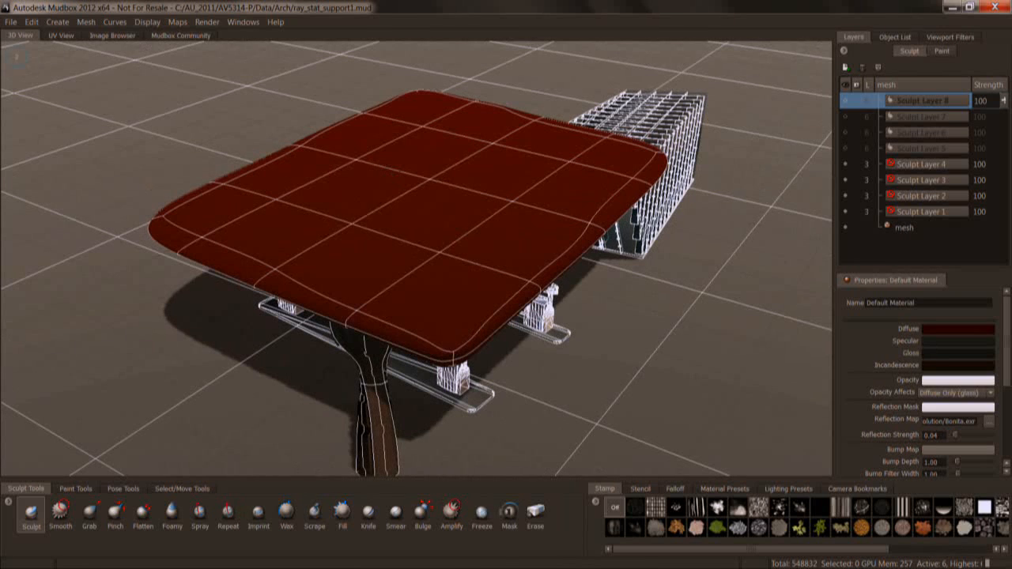
pyautogui.rightClick(388, 174)
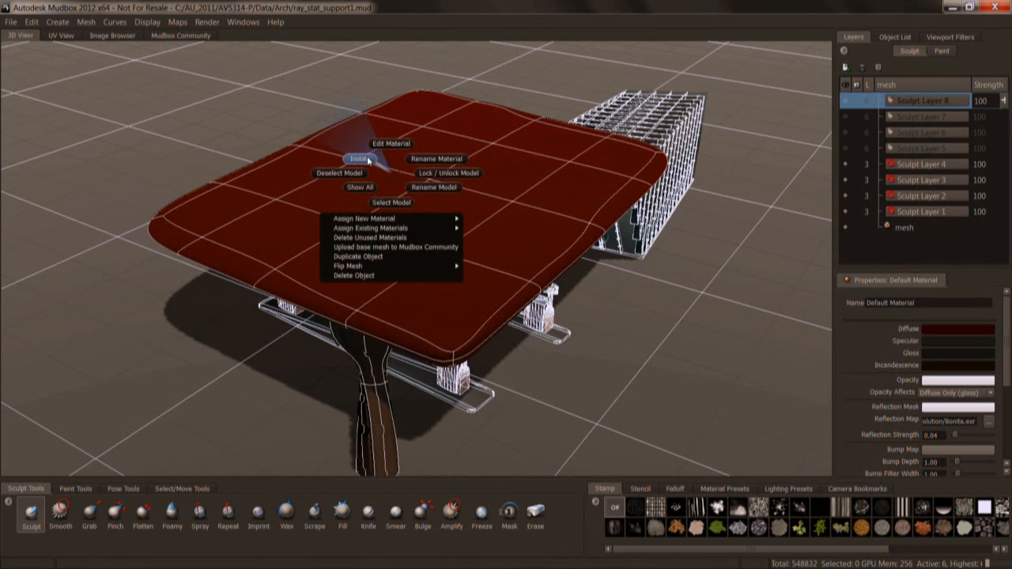
pyautogui.click(367, 160)
pyautogui.keyDown('alt'); pyautogui.moveTo(372, 197); pyautogui.dragTo(494, 229); pyautogui.keyUp('alt')
pyautogui.press('w')
pyautogui.press('w')
pyautogui.press('w')
pyautogui.moveTo(708, 203); pyautogui.dragTo(707, 234, button='right')
pyautogui.keyDown('alt'); pyautogui.moveTo(481, 300); pyautogui.dragTo(417, 304); pyautogui.keyUp('alt')
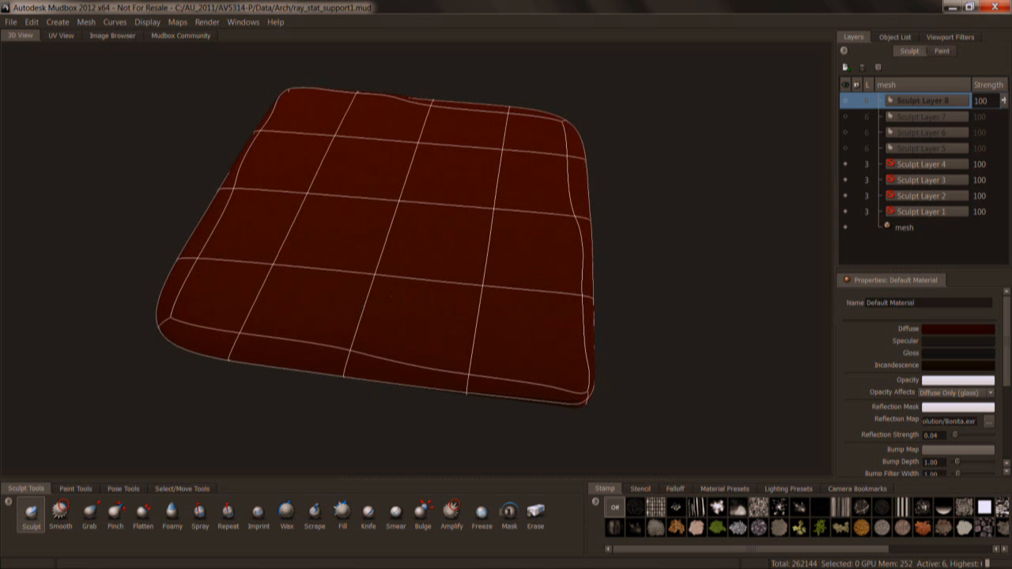
# Examine the wireframe color entries in the color preferences, and close the preferences.
pyautogui.click(242, 22)
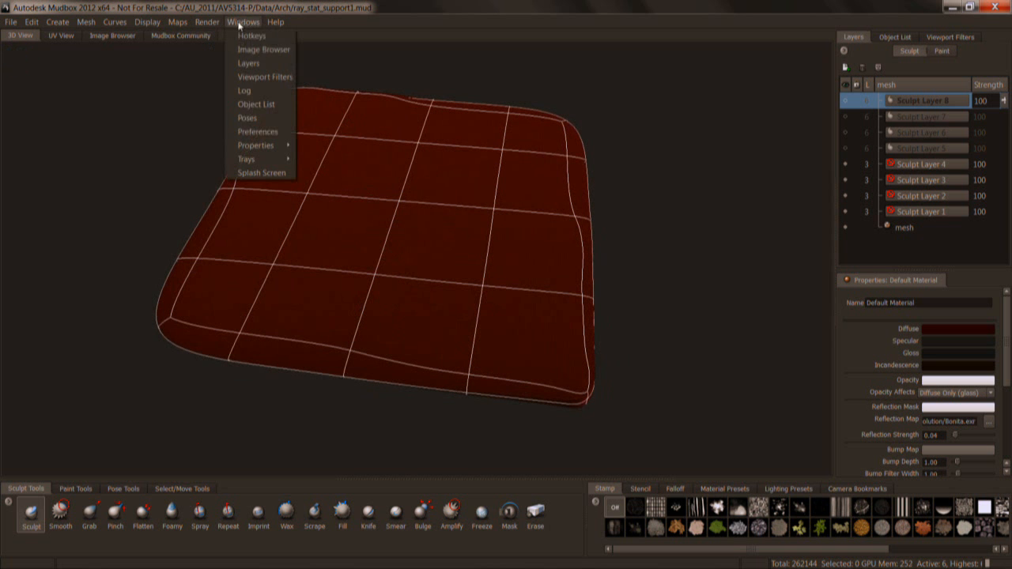
pyautogui.click(258, 131)
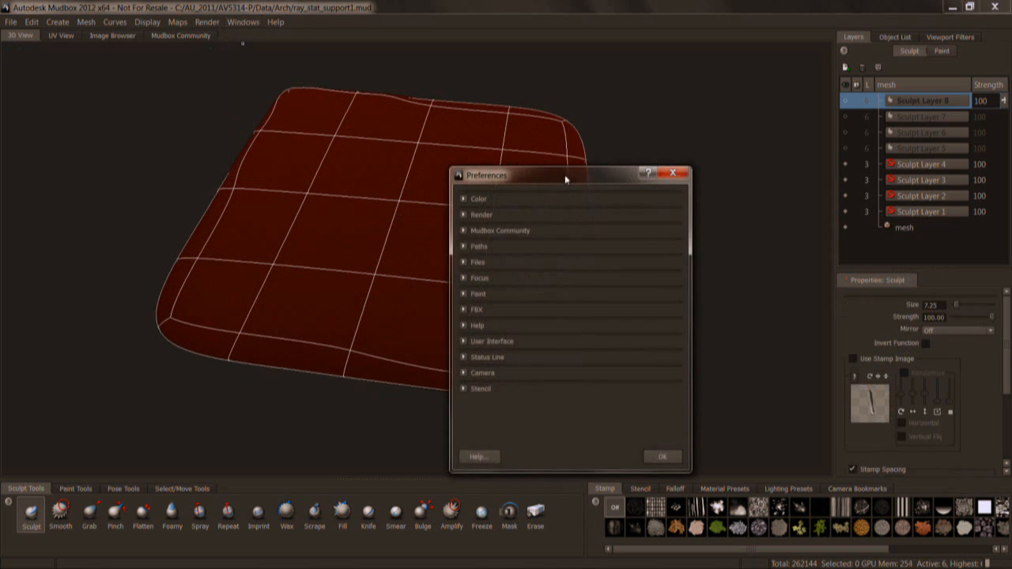
pyautogui.click(497, 174)
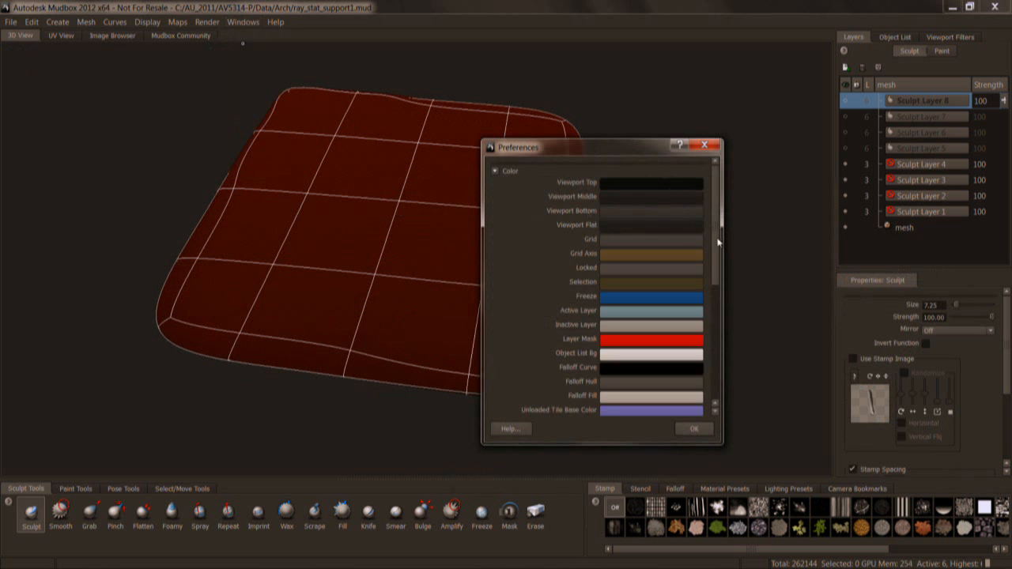
pyautogui.scroll(-3, 624, 301)
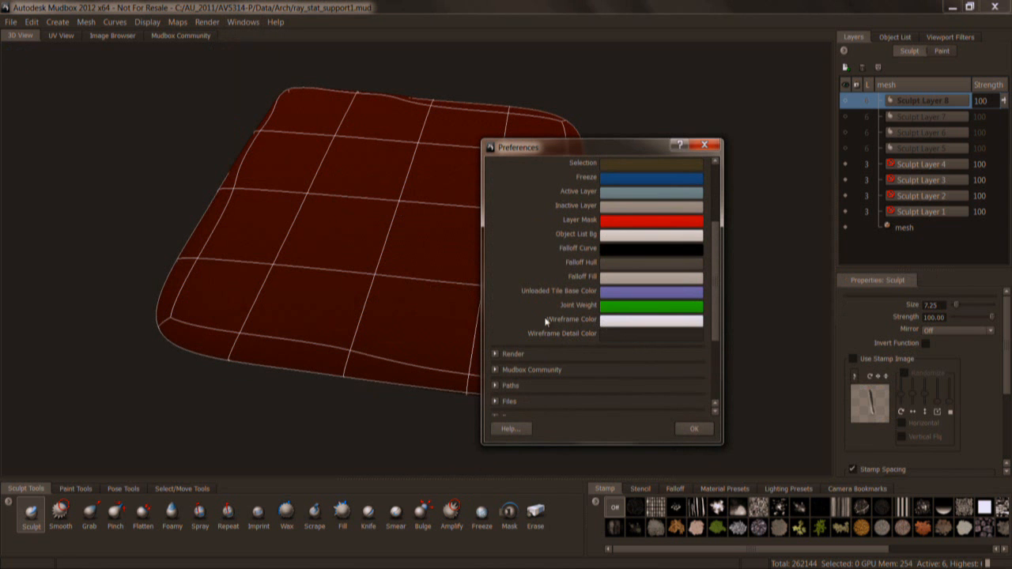
pyautogui.click(694, 429)
# Turn off the wireframe display on the isolated canopy.
pyautogui.press('w')
pyautogui.keyDown('alt'); pyautogui.moveTo(479, 306); pyautogui.dragTo(471, 297, button='right'); pyautogui.keyUp('alt')
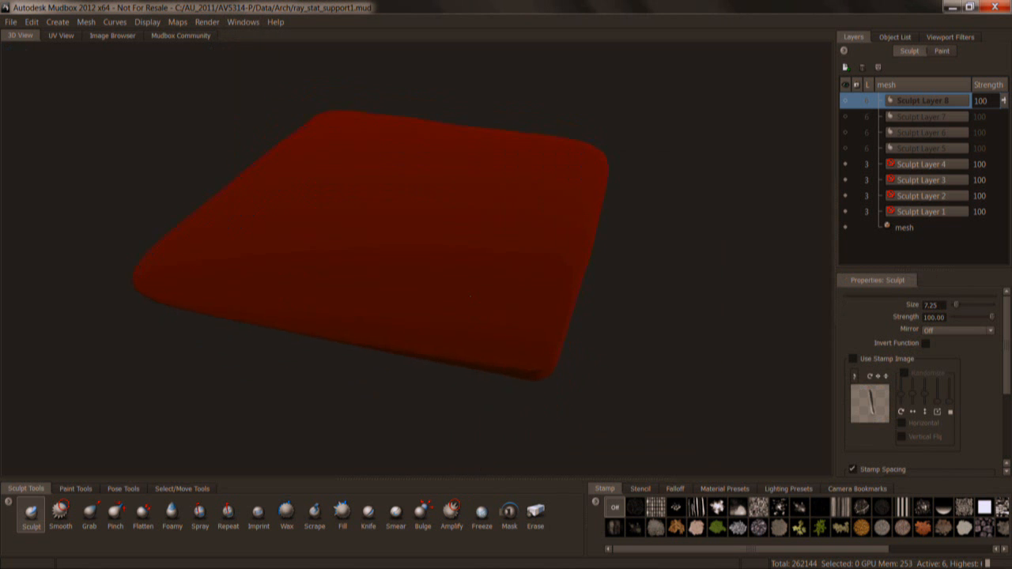
pyautogui.keyDown('alt'); pyautogui.moveTo(470, 297); pyautogui.dragTo(461, 276); pyautogui.keyUp('alt')
pyautogui.keyDown('alt'); pyautogui.moveTo(747, 91); pyautogui.dragTo(772, 124); pyautogui.keyUp('alt')
# Add a new sculpt layer directly above Sculpt Layer 5 on the canopy mesh.
pyautogui.click(909, 148)
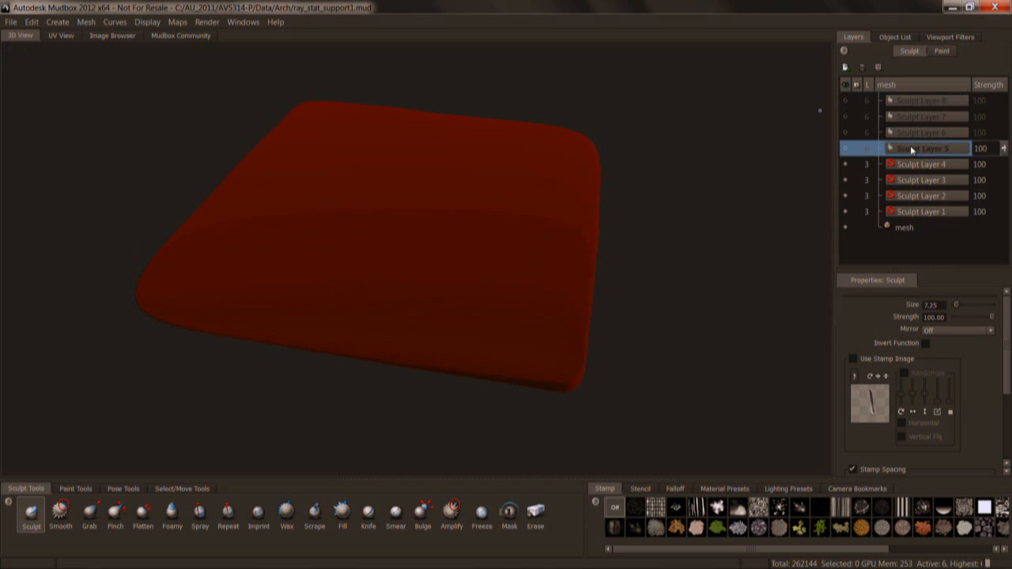
pyautogui.click(845, 67)
pyautogui.keyDown('alt'); pyautogui.moveTo(562, 281); pyautogui.dragTo(581, 283); pyautogui.keyUp('alt')
# Activate the Grab sculpt tool and set its brush size to about 49.
pyautogui.click(90, 514)
pyautogui.keyDown('alt'); pyautogui.moveTo(427, 304); pyautogui.dragTo(451, 310); pyautogui.keyUp('alt')
pyautogui.press('b')
pyautogui.moveTo(522, 319)
pyautogui.mouseDown()
pyautogui.moveTo(544, 319)
pyautogui.moveTo(545, 378)
pyautogui.mouseUp()
pyautogui.scroll(-2, 544, 319)
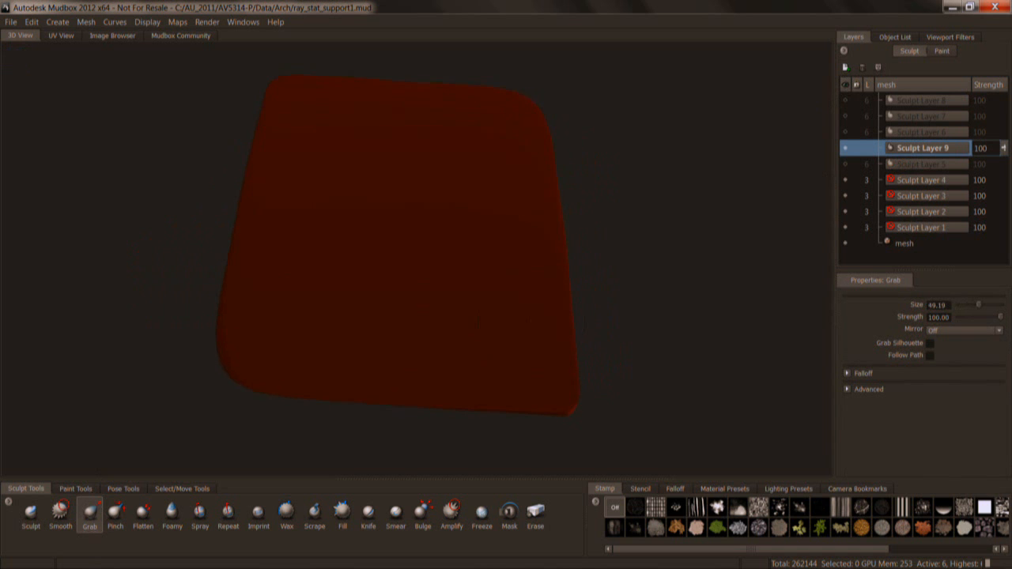
# Give the Grab brush a steep falloff preset, size 82.94 and strength 35.65, and pull the canopy's lower right edge outward.
pyautogui.click(682, 487)
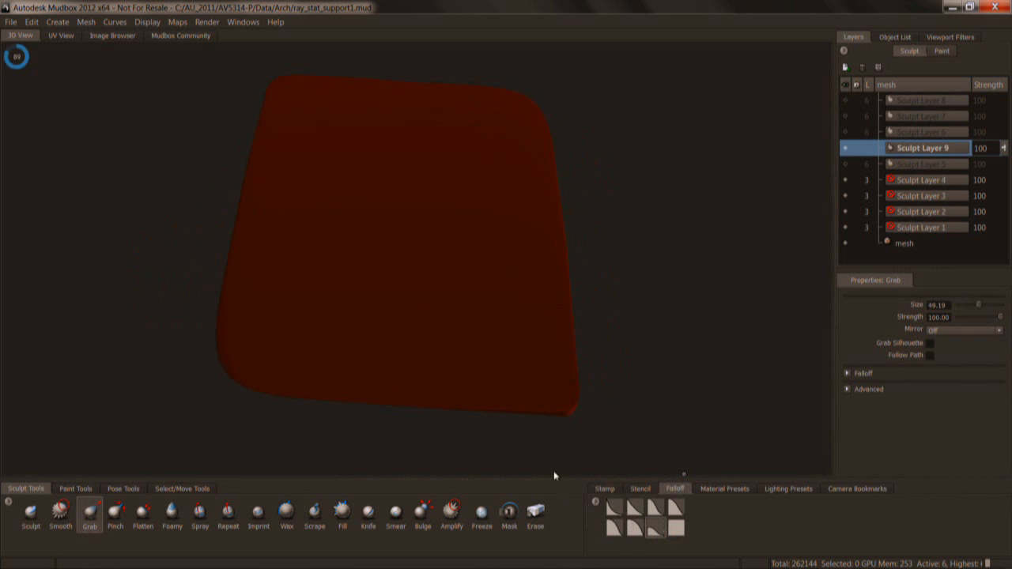
pyautogui.click(656, 529)
pyautogui.keyDown('alt'); pyautogui.moveTo(563, 334); pyautogui.dragTo(613, 318); pyautogui.keyUp('alt')
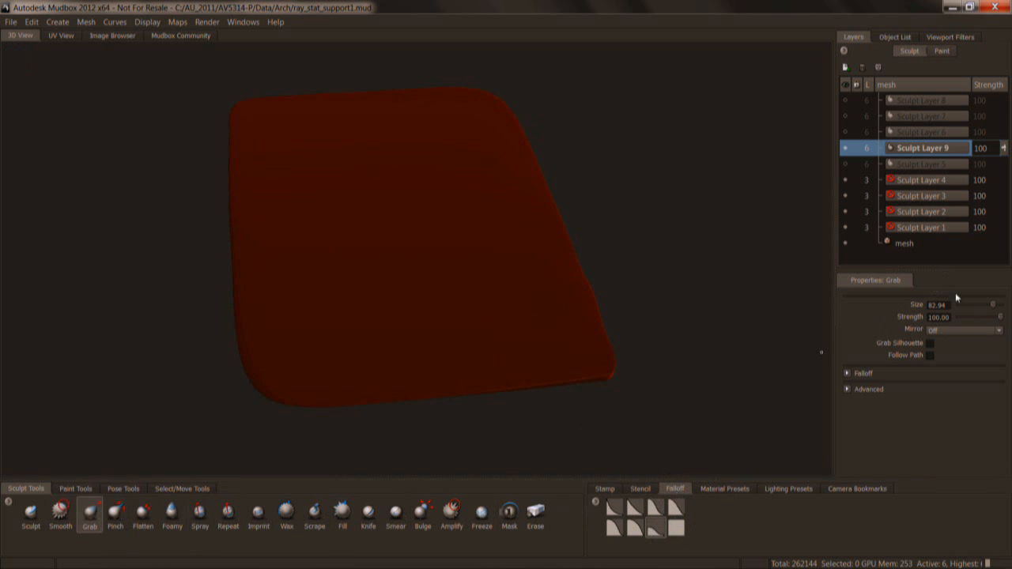
pyautogui.moveTo(1001, 316); pyautogui.dragTo(975, 317)
pyautogui.keyDown('alt'); pyautogui.moveTo(566, 372); pyautogui.dragTo(482, 304); pyautogui.keyUp('alt')
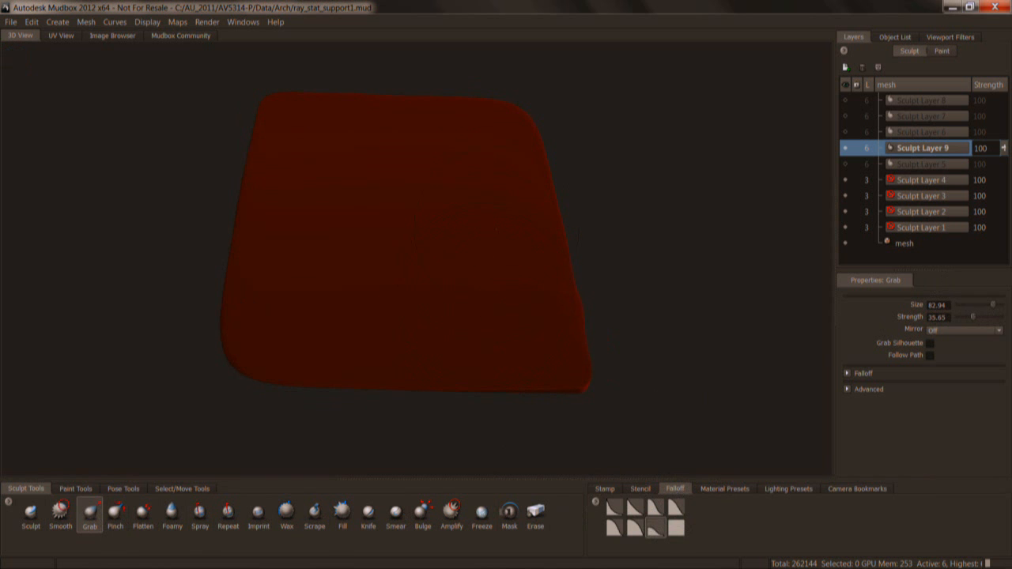
# Enable the Tonemapper viewport filter and set its gamma to 0.20.
pyautogui.click(949, 37)
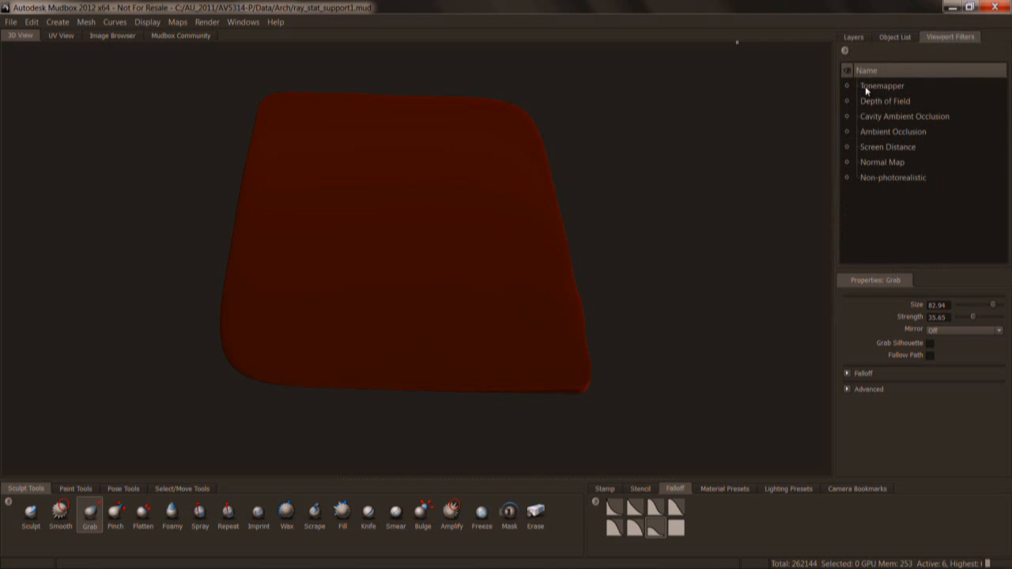
pyautogui.click(869, 86)
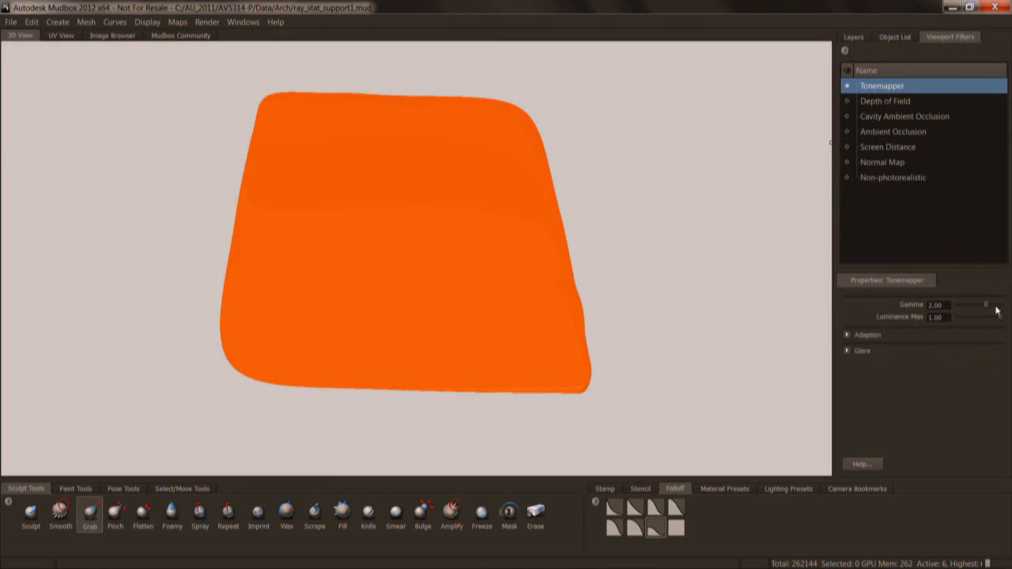
pyautogui.moveTo(987, 307); pyautogui.dragTo(958, 304)
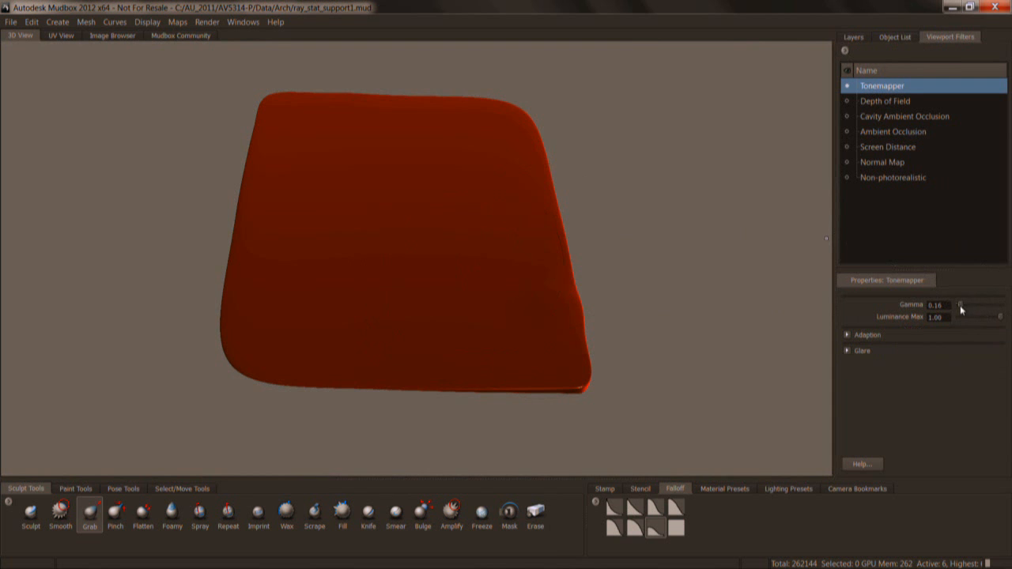
pyautogui.moveTo(960, 305); pyautogui.dragTo(961, 305)
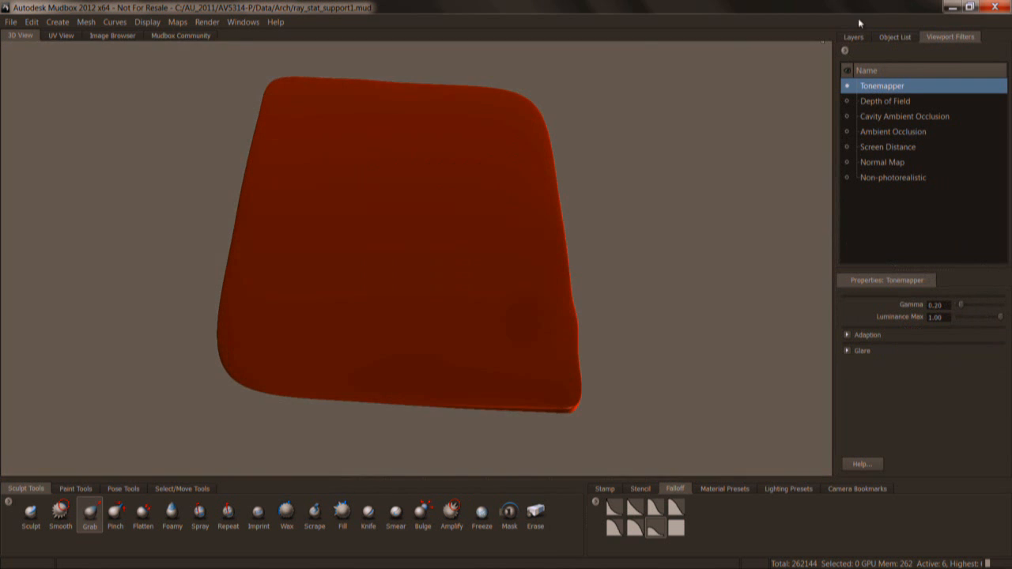
# Pull the canopy's lower right edge further outward with the Grab tool, raising the brush size to 100.26 and strength to 97.23.
pyautogui.click(853, 37)
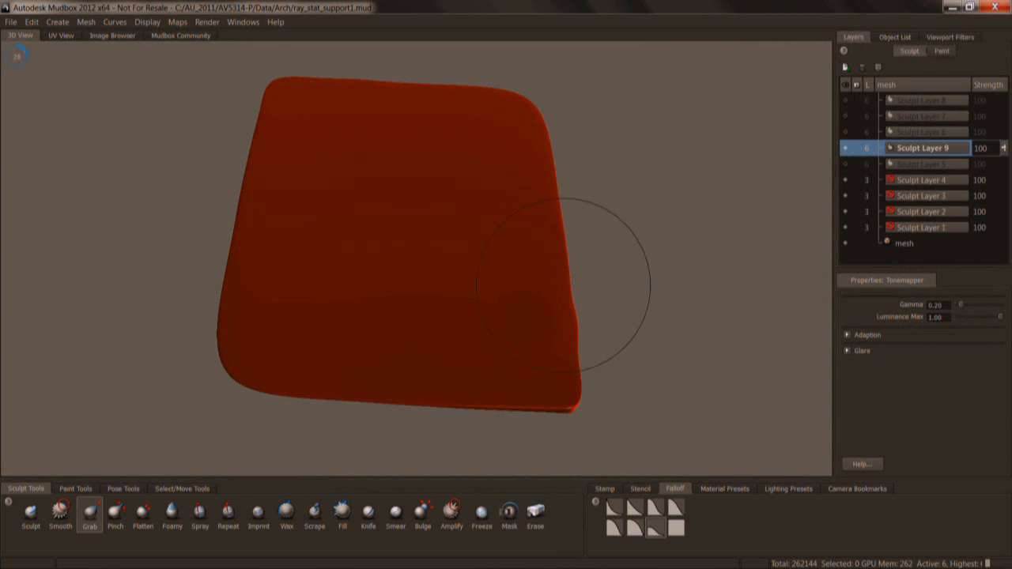
pyautogui.keyDown('alt'); pyautogui.moveTo(564, 285); pyautogui.dragTo(569, 304); pyautogui.keyUp('alt')
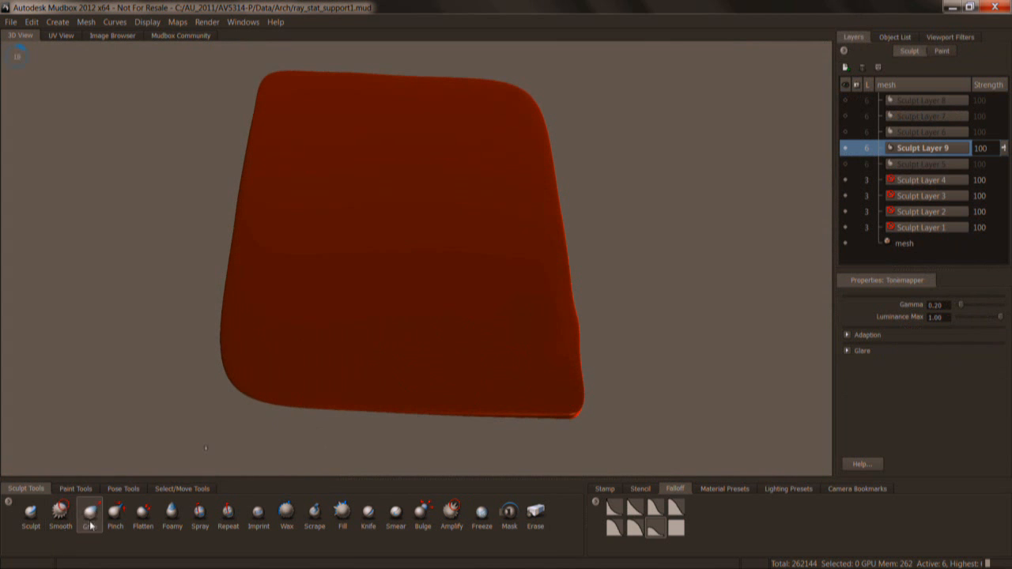
pyautogui.click(90, 516)
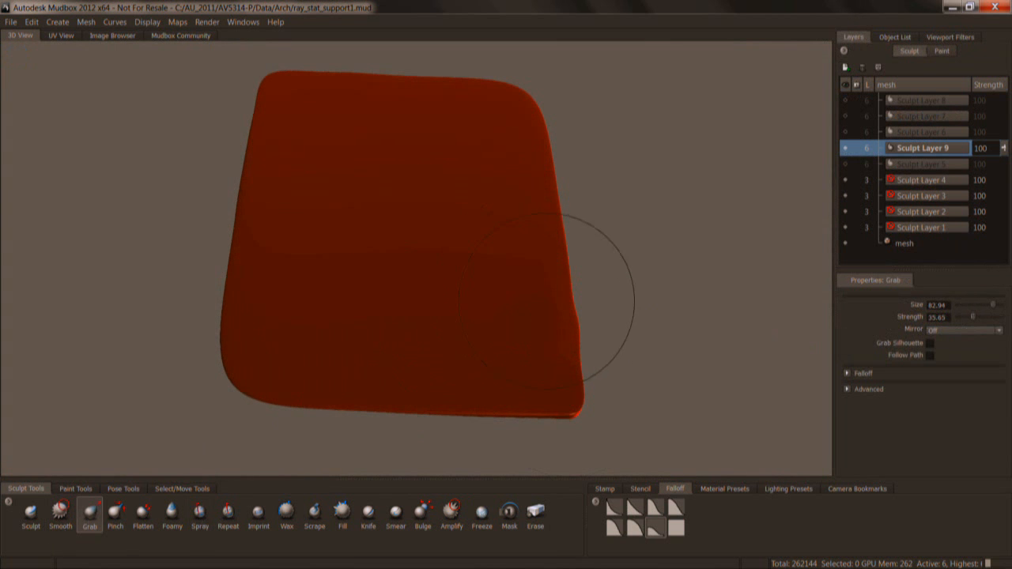
pyautogui.moveTo(534, 281)
pyautogui.mouseDown()
pyautogui.moveTo(569, 299)
pyautogui.moveTo(604, 298)
pyautogui.mouseUp()
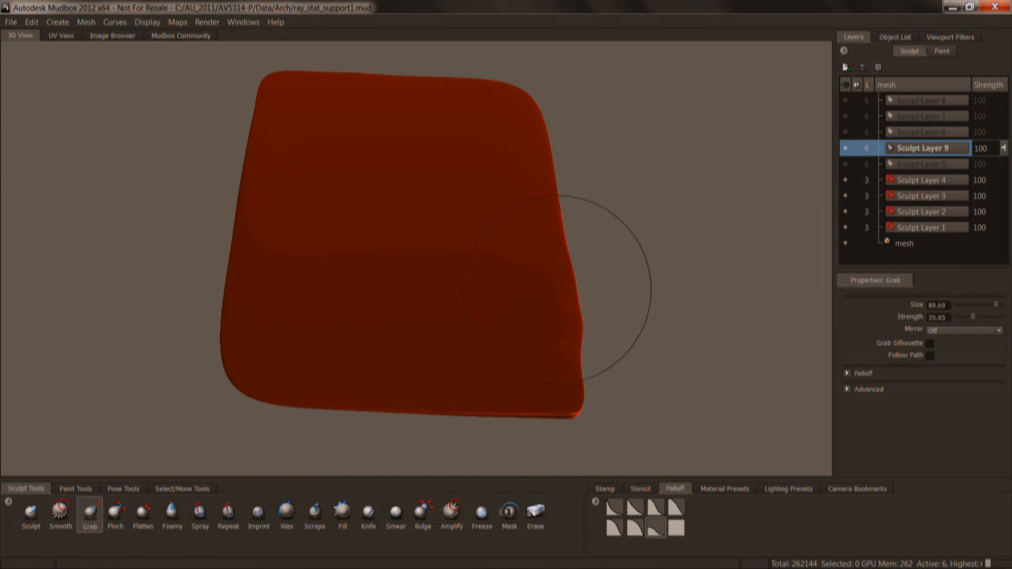
pyautogui.moveTo(533, 301)
pyautogui.mouseDown()
pyautogui.moveTo(580, 298)
pyautogui.moveTo(551, 299)
pyautogui.mouseUp()
pyautogui.moveTo(546, 343); pyautogui.dragTo(602, 364)
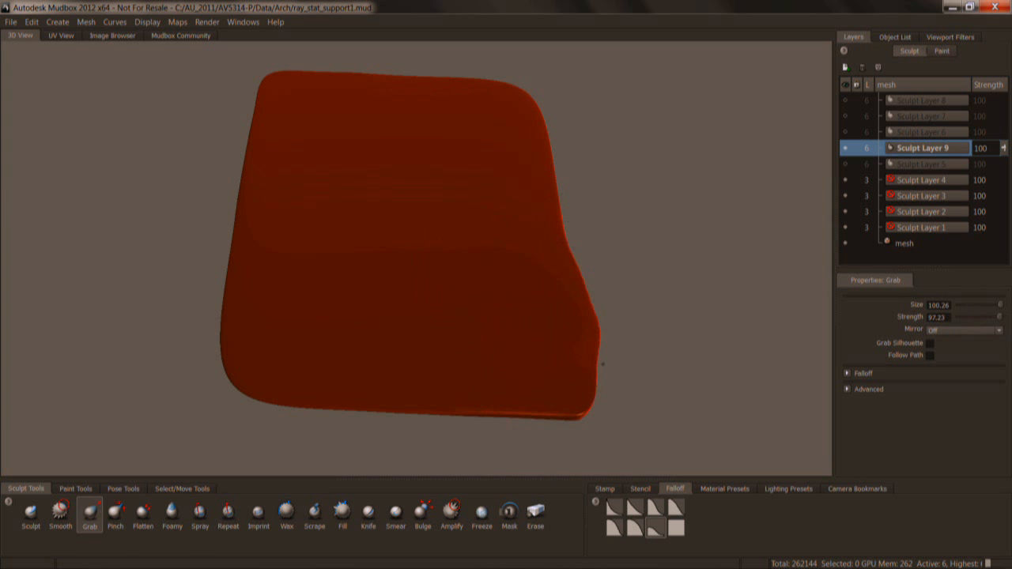
# Change the canopy's appearance to pale blue with a material preset and turn off the Tonemapper viewport filter.
pyautogui.click(738, 489)
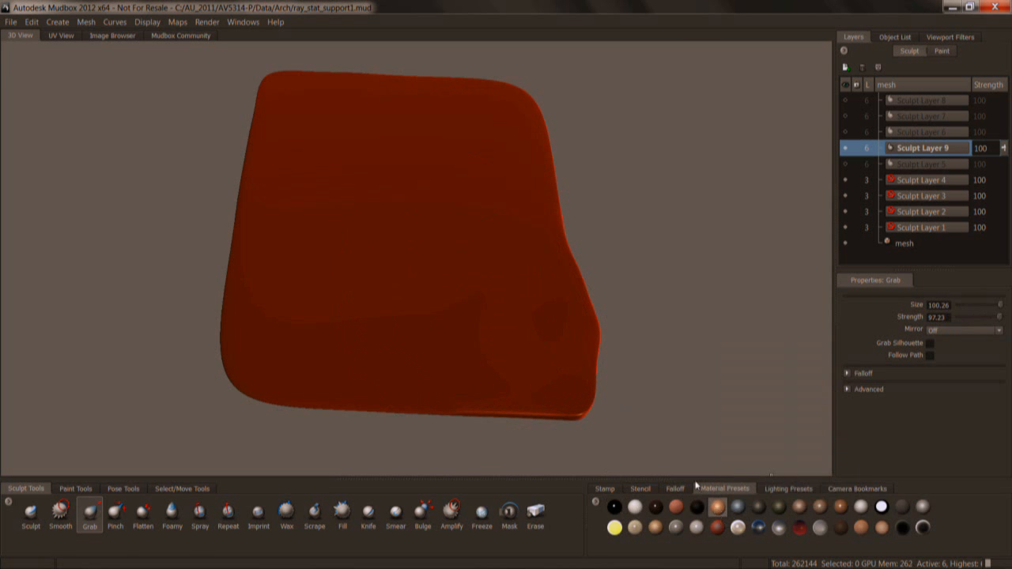
pyautogui.click(565, 377)
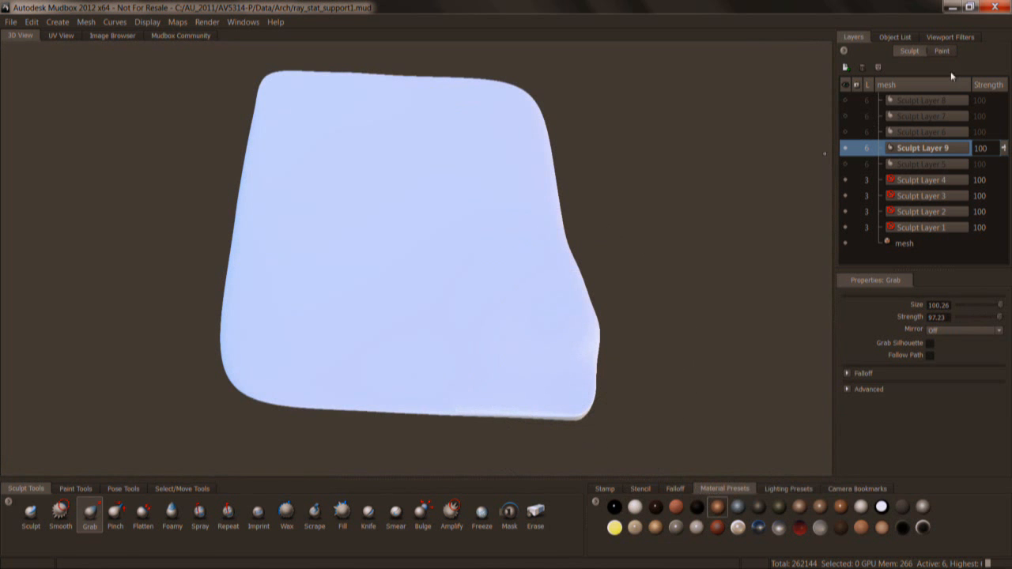
pyautogui.click(950, 36)
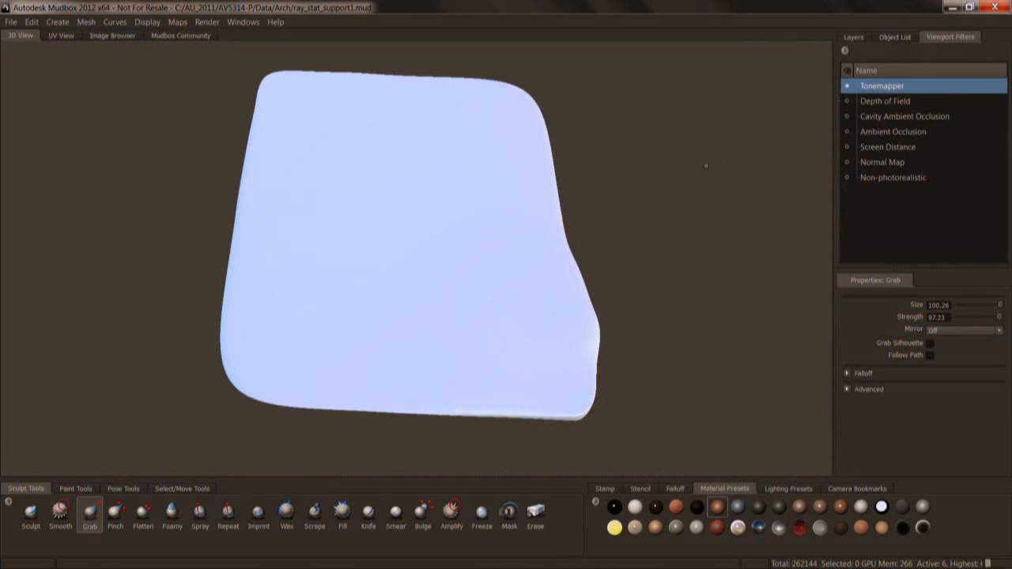
pyautogui.click(849, 87)
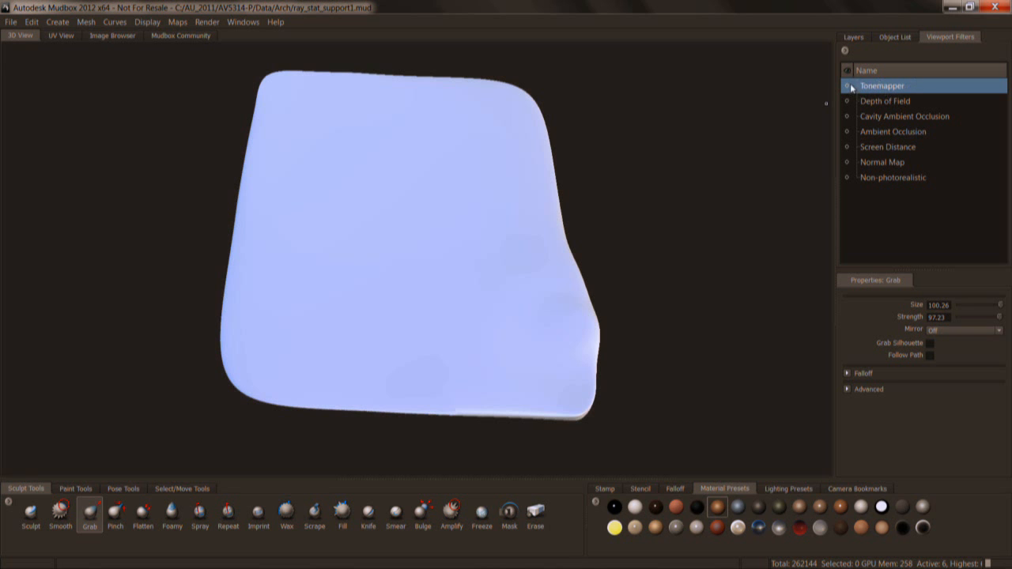
# Replace all existing lights with the warm orange lighting preset.
pyautogui.click(895, 36)
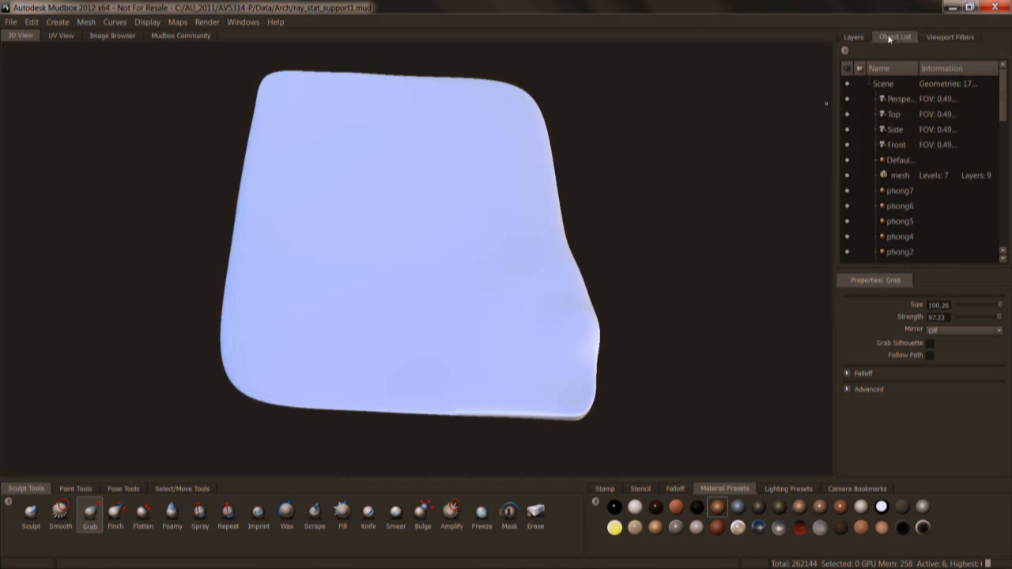
pyautogui.click(789, 489)
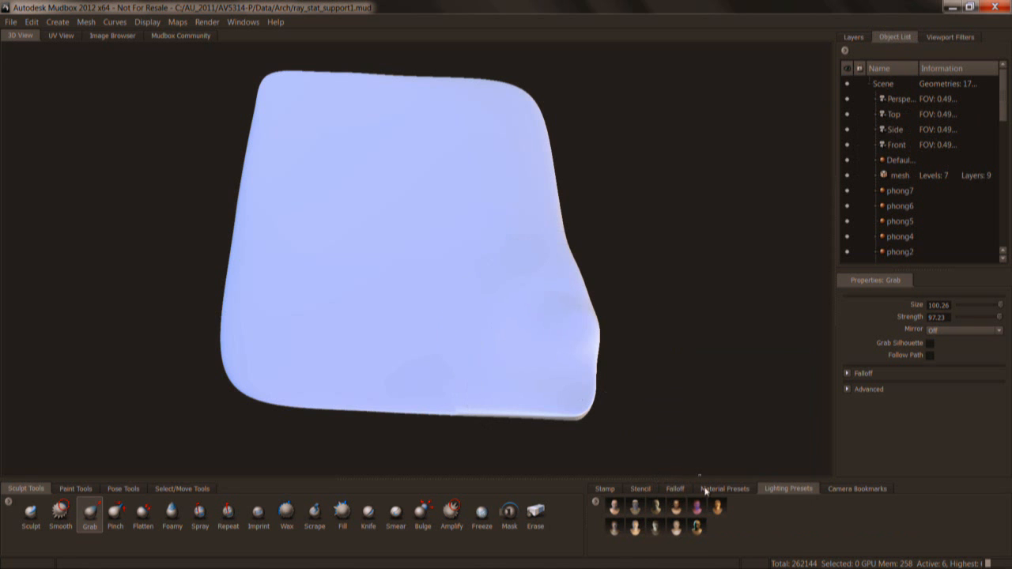
pyautogui.moveTo(675, 509)
pyautogui.click(718, 507)
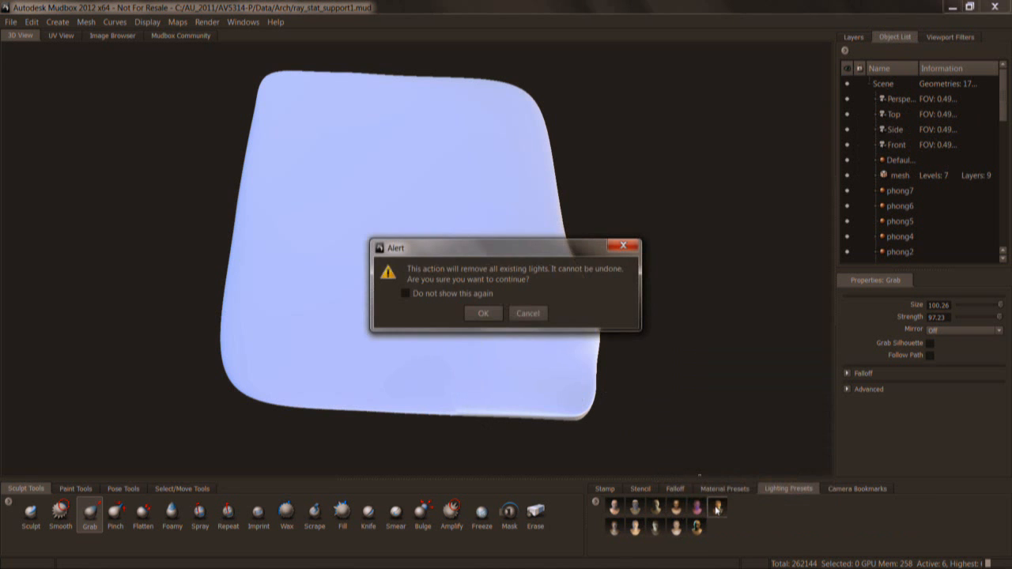
pyautogui.click(486, 313)
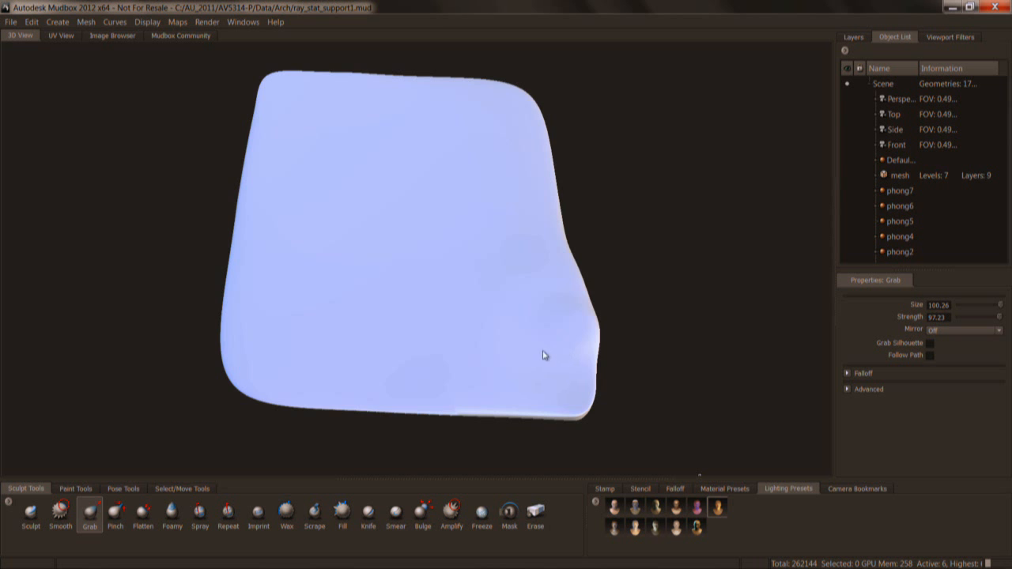
pyautogui.moveTo(544, 356)
pyautogui.keyDown('alt'); pyautogui.mouseDown()
pyautogui.moveTo(535, 299)
pyautogui.moveTo(538, 327)
pyautogui.moveTo(556, 346)
pyautogui.mouseUp(); pyautogui.keyUp('alt')
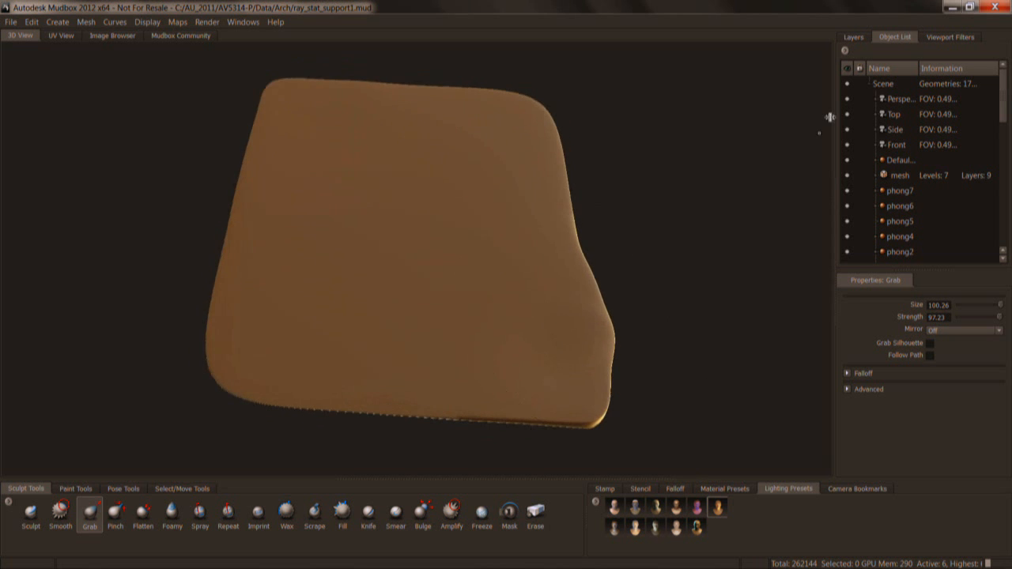
# With the Grab tool on Sculpt Layer 9, pull the canopy's lower right corner outward and push the edge above it inward, using brush size 114.39.
pyautogui.click(852, 36)
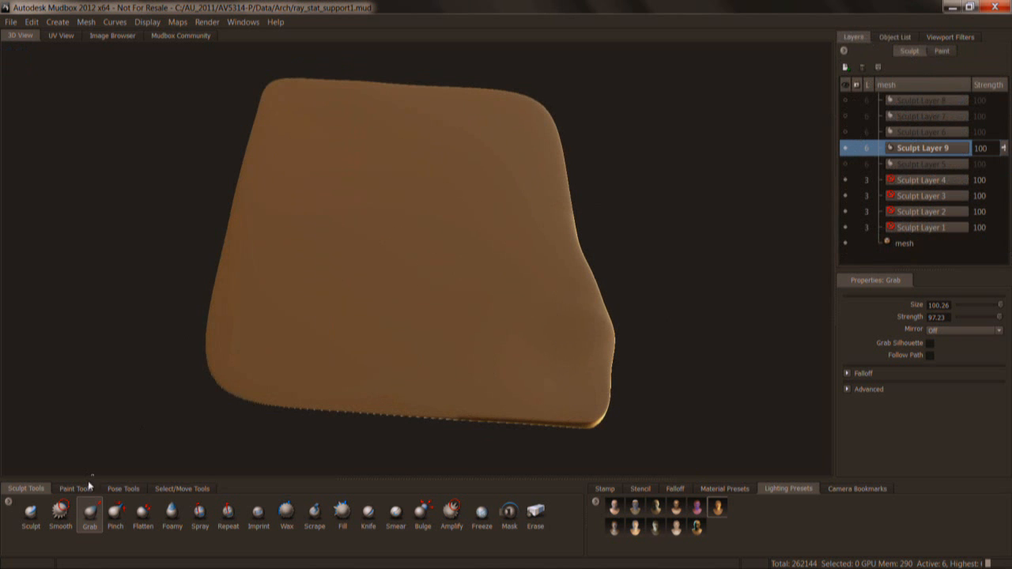
pyautogui.moveTo(572, 301); pyautogui.dragTo(588, 301)
pyautogui.click(676, 490)
pyautogui.moveTo(585, 346); pyautogui.dragTo(611, 348)
pyautogui.moveTo(576, 260); pyautogui.dragTo(567, 261)
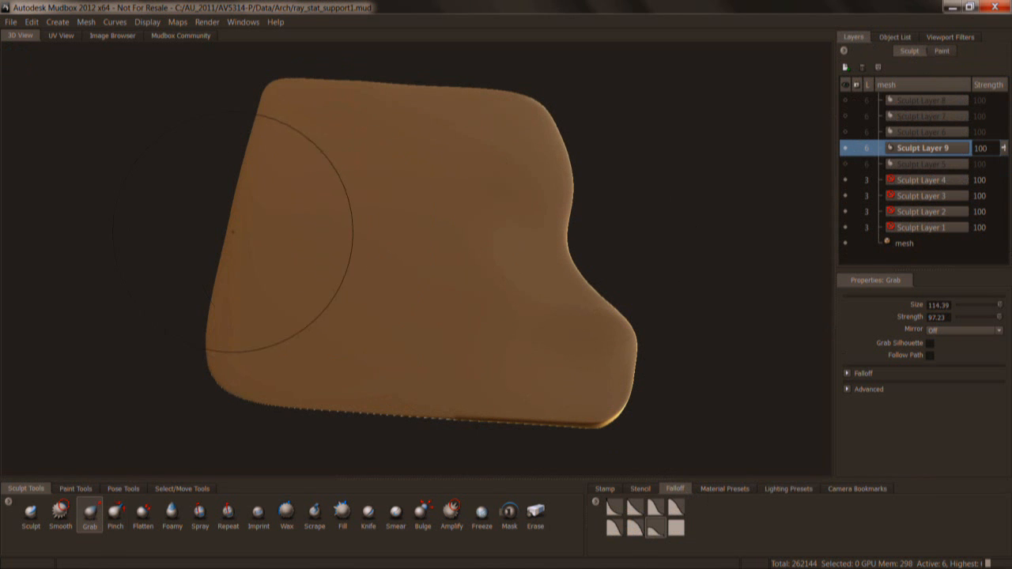
# Grab the middle of the canopy's left edge inward and its lower left corner outward, and nudge the right and upper edges.
pyautogui.moveTo(232, 233); pyautogui.dragTo(246, 235)
pyautogui.moveTo(233, 330); pyautogui.dragTo(221, 331)
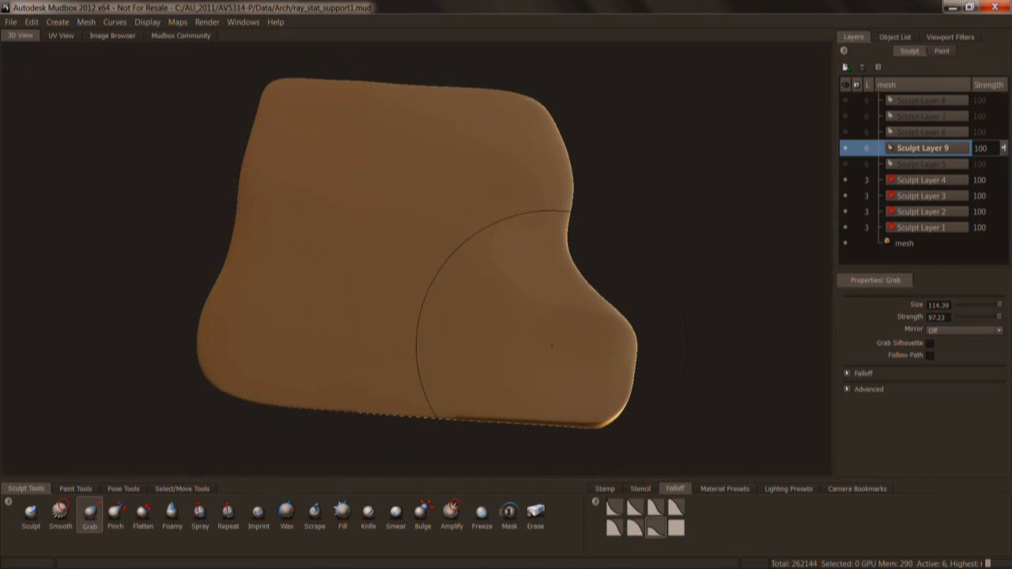
pyautogui.keyDown('alt'); pyautogui.moveTo(572, 324); pyautogui.dragTo(533, 320, button='right'); pyautogui.keyUp('alt')
pyautogui.keyDown('alt'); pyautogui.moveTo(533, 320); pyautogui.dragTo(507, 272); pyautogui.keyUp('alt')
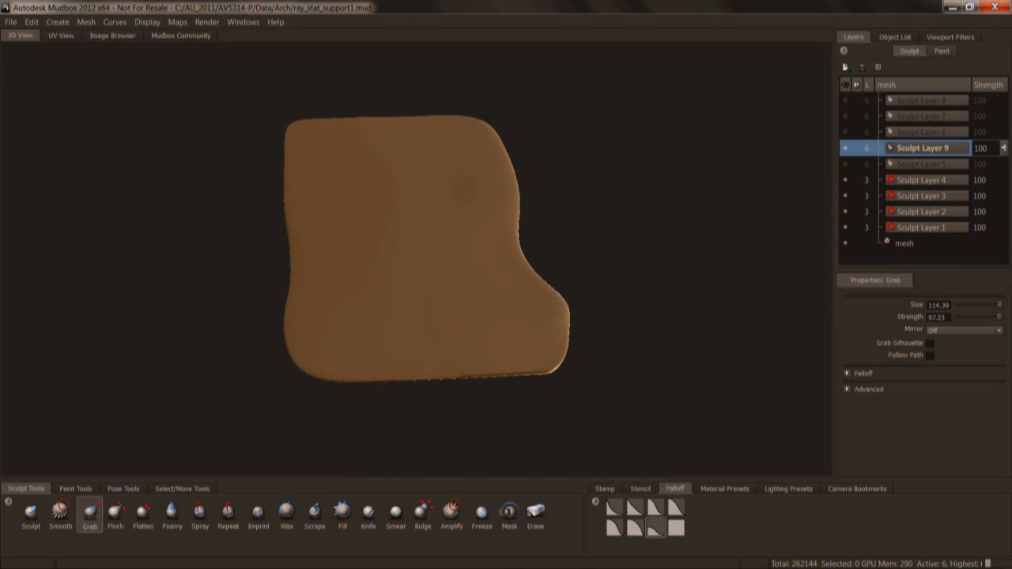
pyautogui.moveTo(507, 244)
pyautogui.mouseDown()
pyautogui.moveTo(489, 245)
pyautogui.moveTo(512, 244)
pyautogui.mouseUp()
pyautogui.moveTo(433, 110)
pyautogui.mouseDown()
pyautogui.moveTo(429, 128)
pyautogui.moveTo(432, 115)
pyautogui.mouseUp()
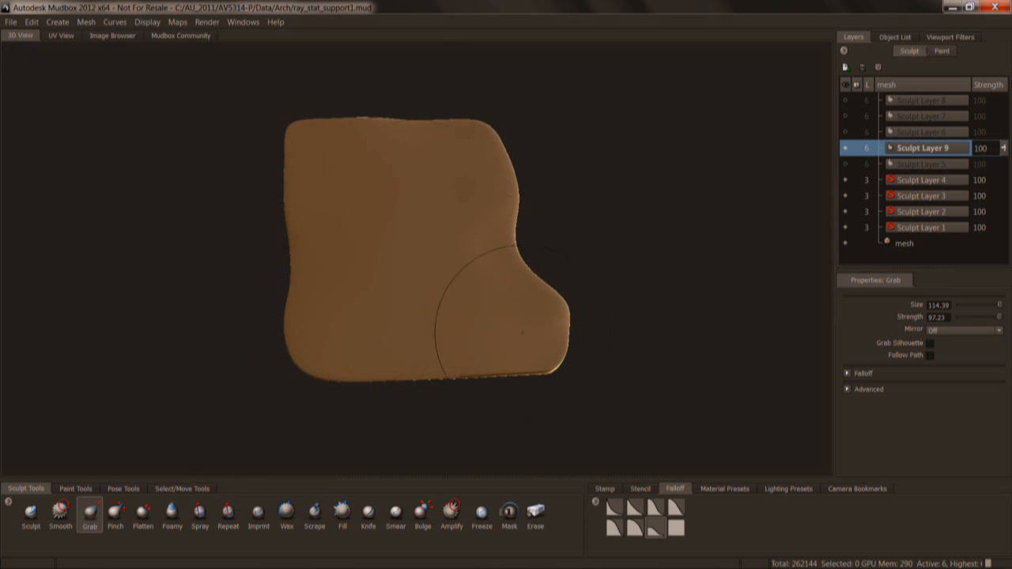
# Enable Grab Silhouette and pull the canopy's middle upward into a ridge in an edge-on side view.
pyautogui.keyDown('alt'); pyautogui.moveTo(553, 367); pyautogui.dragTo(602, 306); pyautogui.keyUp('alt')
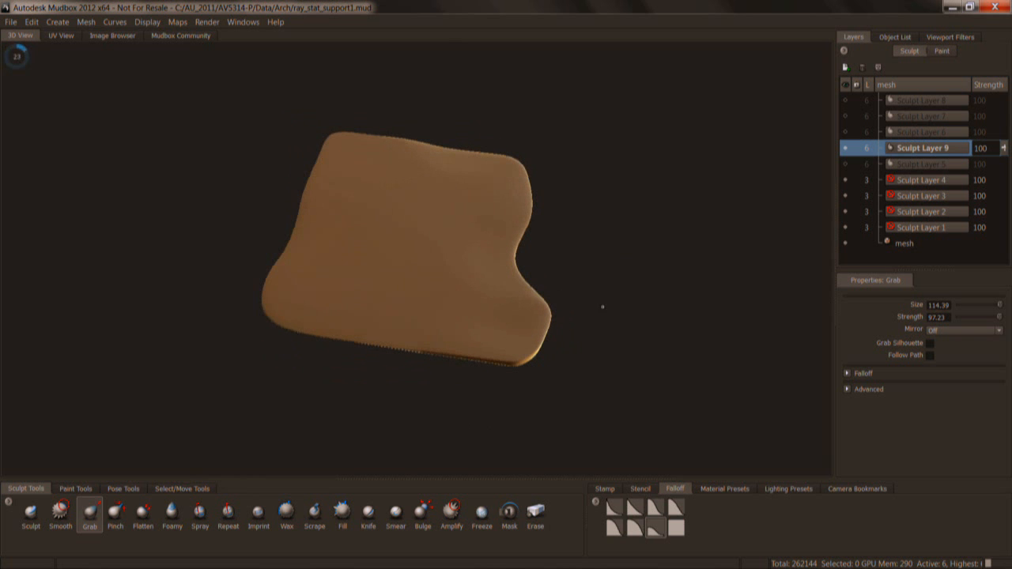
pyautogui.moveTo(608, 339); pyautogui.dragTo(689, 345, button='right')
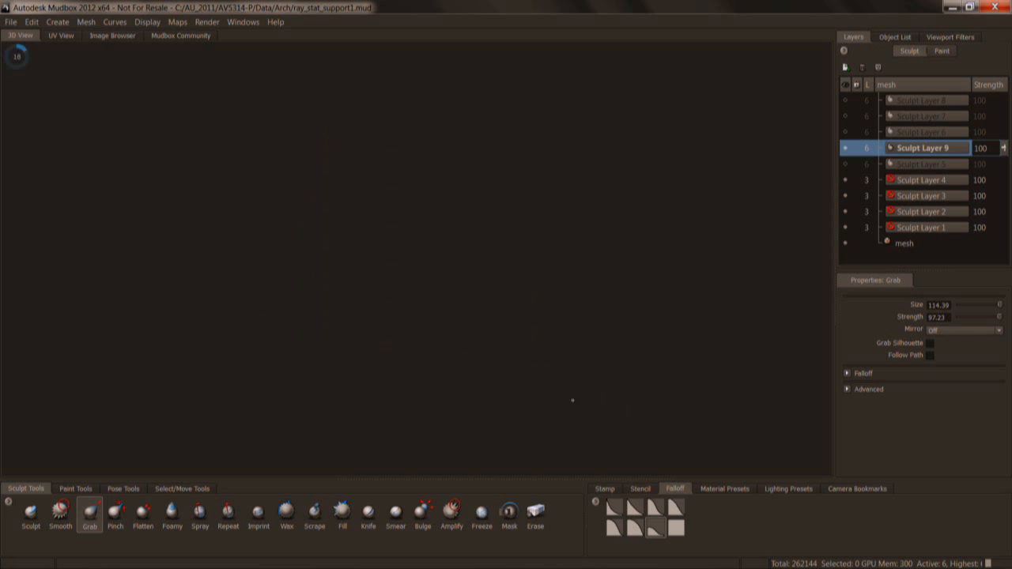
pyautogui.moveTo(610, 296)
pyautogui.mouseDown(button='right')
pyautogui.moveTo(646, 297)
pyautogui.moveTo(613, 295)
pyautogui.mouseUp(button='right')
pyautogui.moveTo(623, 257); pyautogui.dragTo(598, 266, button='right')
pyautogui.moveTo(470, 255); pyautogui.dragTo(718, 256, button='right')
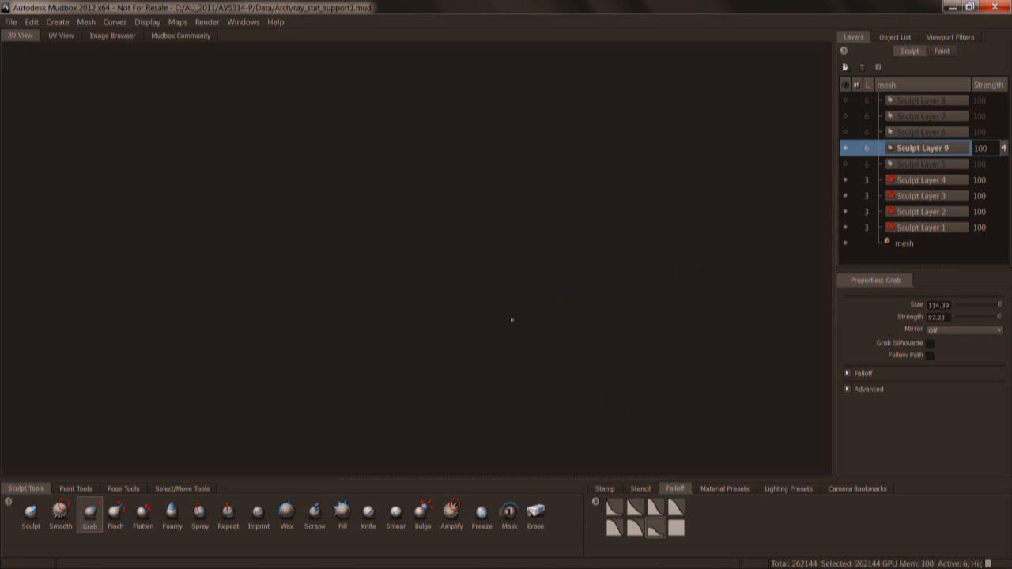
pyautogui.moveTo(568, 272); pyautogui.dragTo(624, 299, button='right')
pyautogui.press('f')
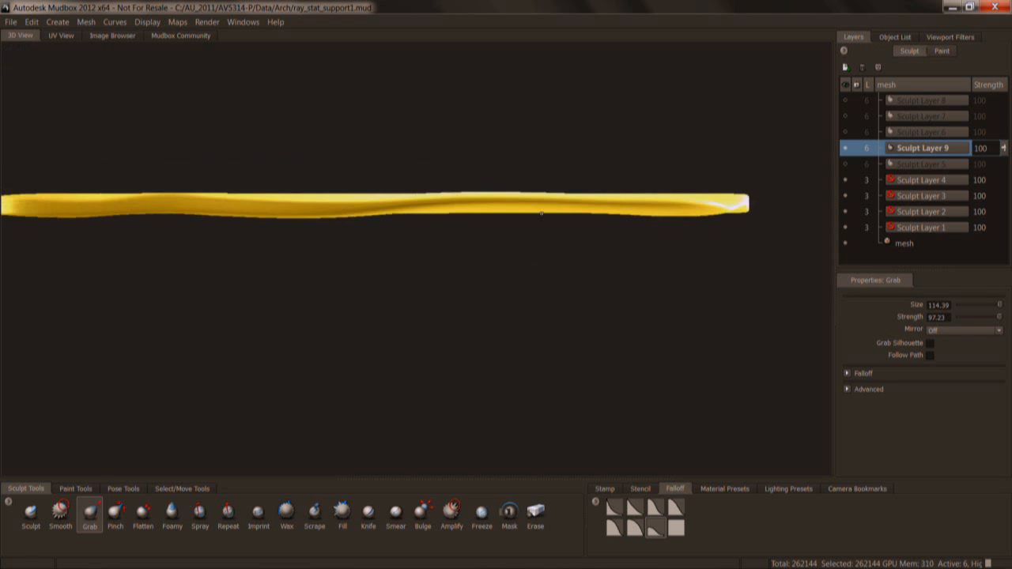
pyautogui.keyDown('alt'); pyautogui.moveTo(542, 268); pyautogui.dragTo(765, 292, button='right'); pyautogui.keyUp('alt')
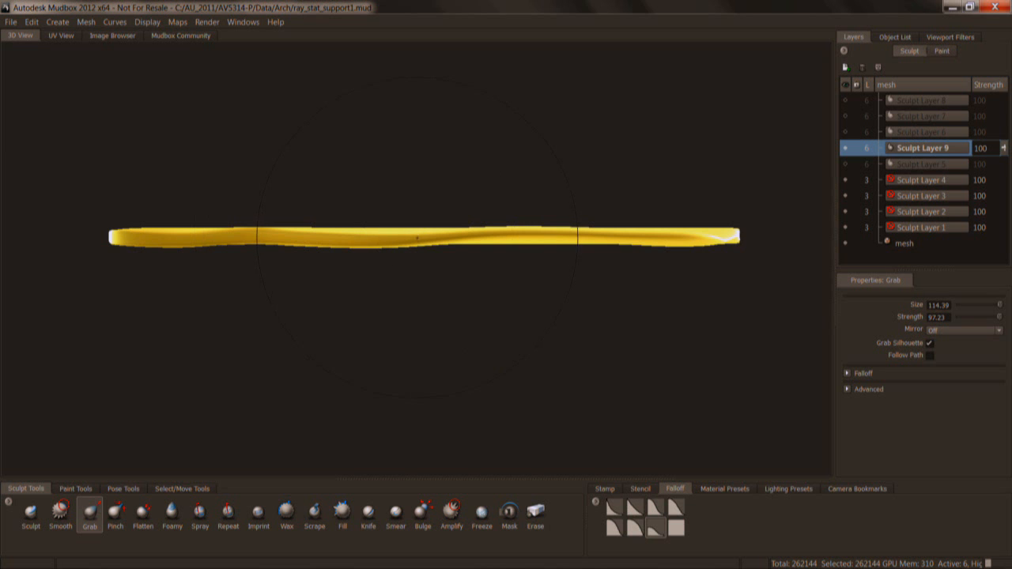
pyautogui.moveTo(417, 234)
pyautogui.mouseDown()
pyautogui.moveTo(407, 260)
pyautogui.moveTo(417, 164)
pyautogui.mouseUp()
# Set the Grab brush size to 98.26 and step the mesh up to its highest subdivision level.
pyautogui.moveTo(509, 314); pyautogui.dragTo(533, 312, button='right')
pyautogui.moveTo(558, 310)
pyautogui.keyDown('alt'); pyautogui.mouseDown()
pyautogui.moveTo(542, 377)
pyautogui.moveTo(441, 261)
pyautogui.moveTo(529, 329)
pyautogui.mouseUp(); pyautogui.keyUp('alt')
pyautogui.moveTo(491, 311); pyautogui.dragTo(435, 306, button='right')
pyautogui.moveTo(490, 336)
pyautogui.keyDown('alt'); pyautogui.mouseDown()
pyautogui.moveTo(433, 329)
pyautogui.moveTo(464, 310)
pyautogui.moveTo(477, 278)
pyautogui.mouseUp(); pyautogui.keyUp('alt')
pyautogui.press('pageup')
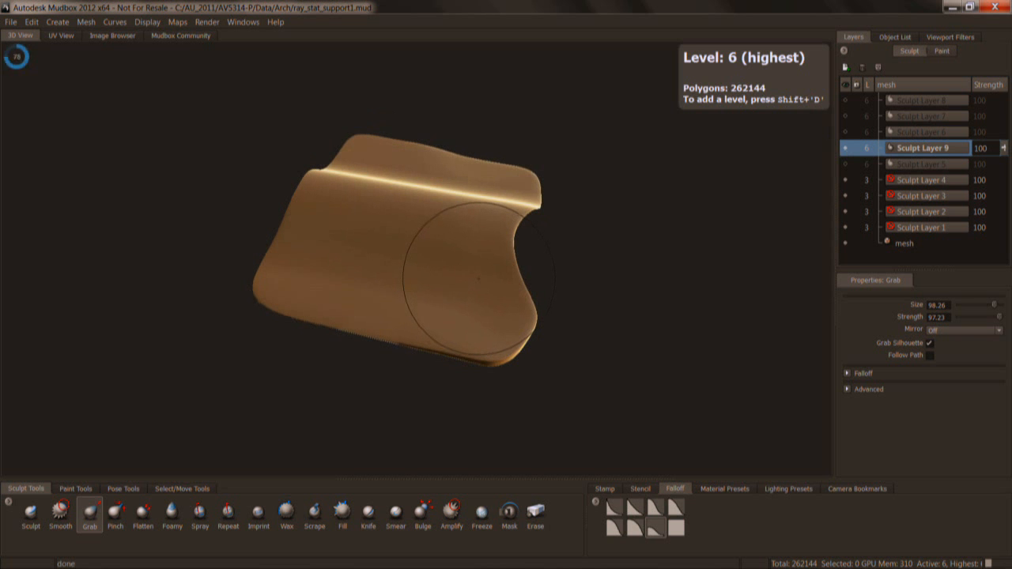
pyautogui.keyDown('alt'); pyautogui.moveTo(526, 325); pyautogui.dragTo(516, 322); pyautogui.keyUp('alt')
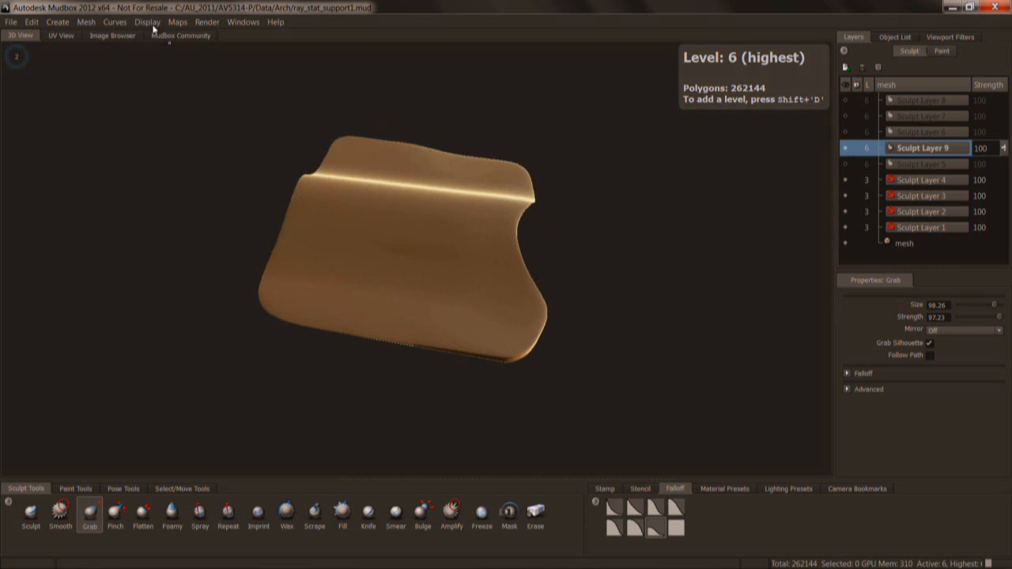
# Review the Subdivision Options for adding a new subdivision level and dismiss them without adding one.
pyautogui.click(86, 21)
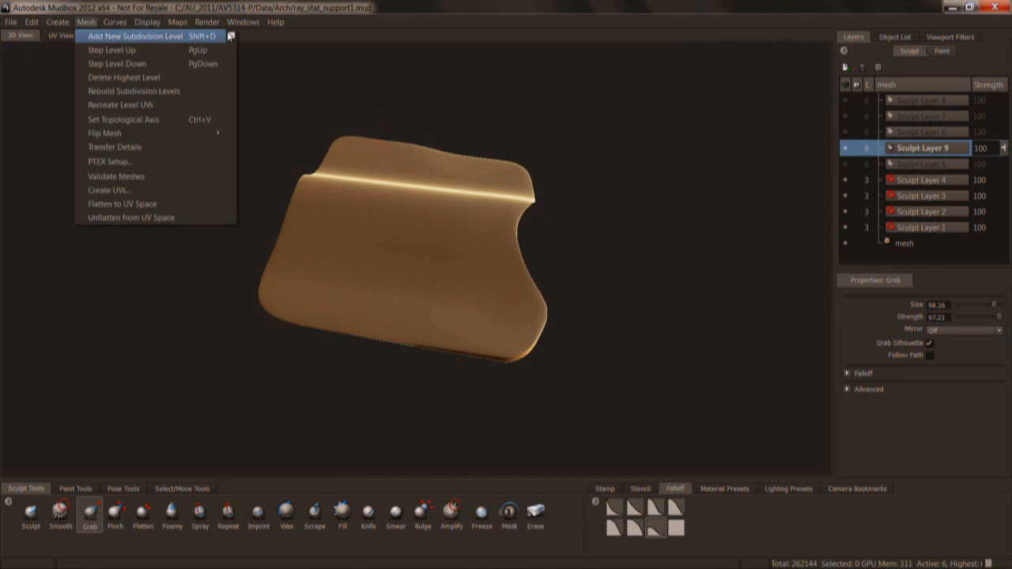
pyautogui.click(232, 36)
pyautogui.moveTo(504, 221); pyautogui.dragTo(657, 152)
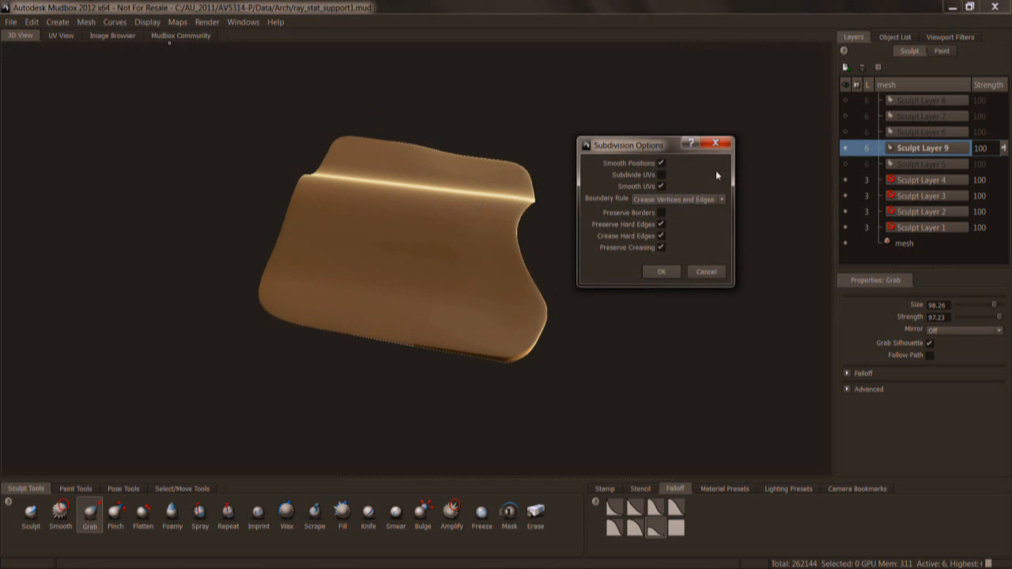
pyautogui.moveTo(658, 147); pyautogui.dragTo(649, 149)
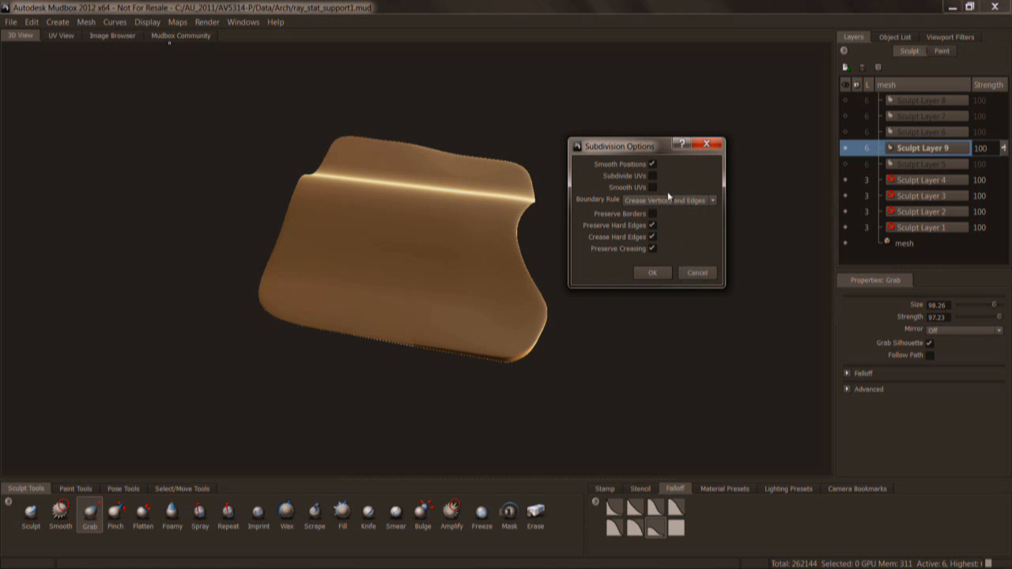
pyautogui.click(698, 273)
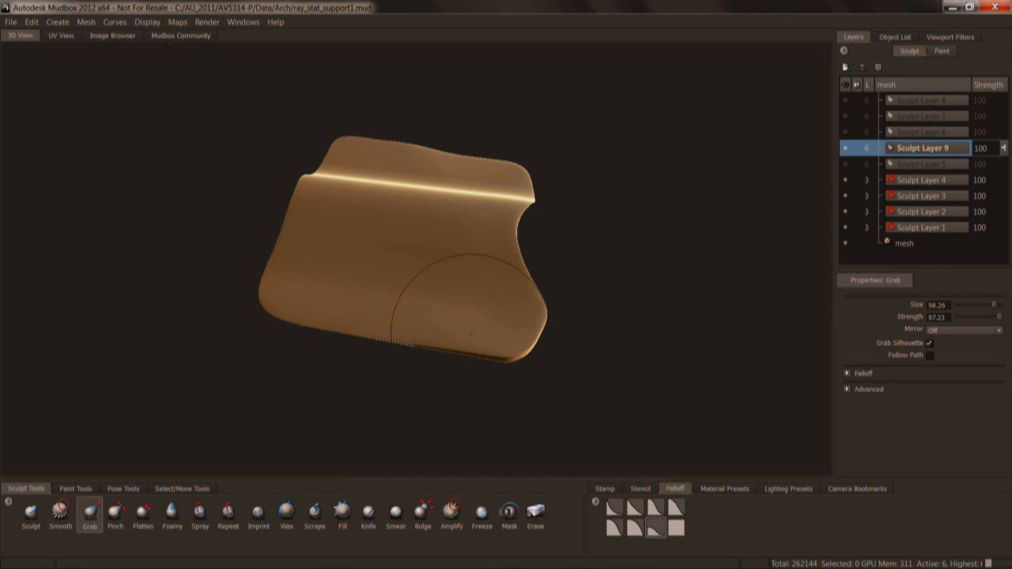
pyautogui.keyDown('alt'); pyautogui.moveTo(482, 319); pyautogui.dragTo(467, 306); pyautogui.keyUp('alt')
pyautogui.moveTo(468, 305); pyautogui.dragTo(462, 290, button='right')
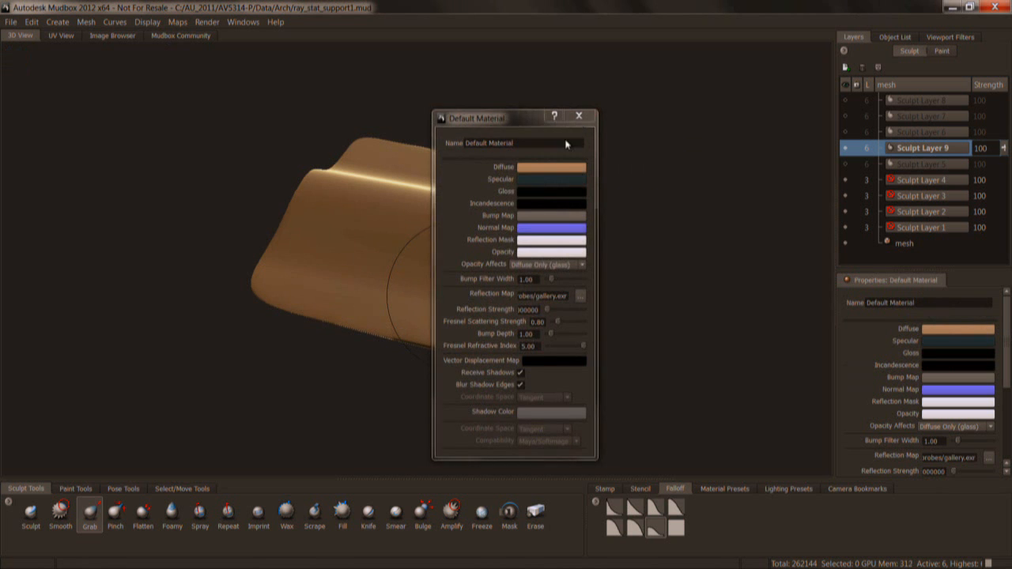
pyautogui.click(578, 115)
pyautogui.press('pageup')
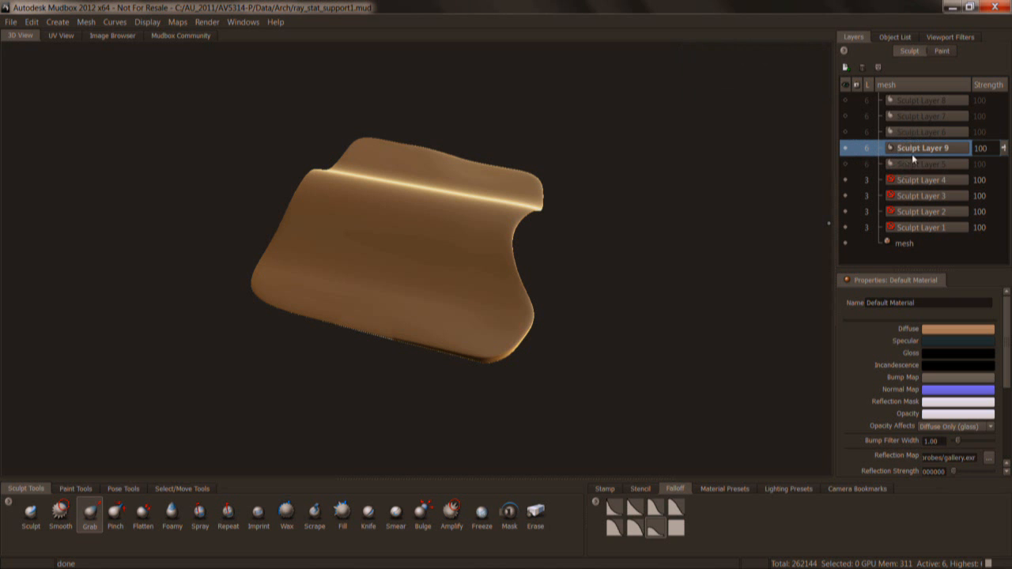
# Select Sculpt Layer 6 and choose the Sculpt tool with brush size 49.44 and a fuller, rounded falloff preset.
pyautogui.keyDown('alt'); pyautogui.moveTo(499, 276); pyautogui.dragTo(465, 330); pyautogui.keyUp('alt')
pyautogui.click(921, 130)
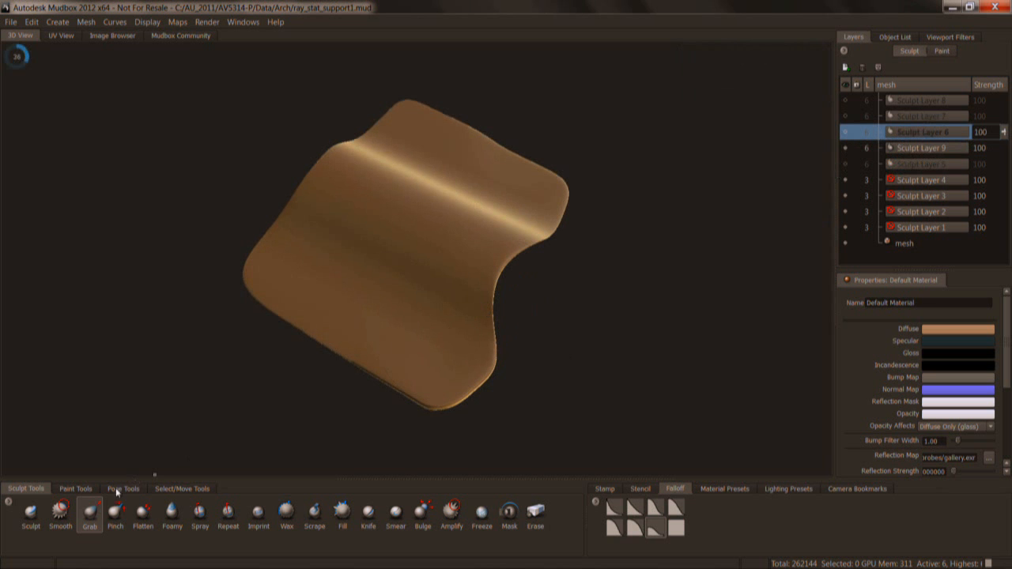
pyautogui.click(30, 512)
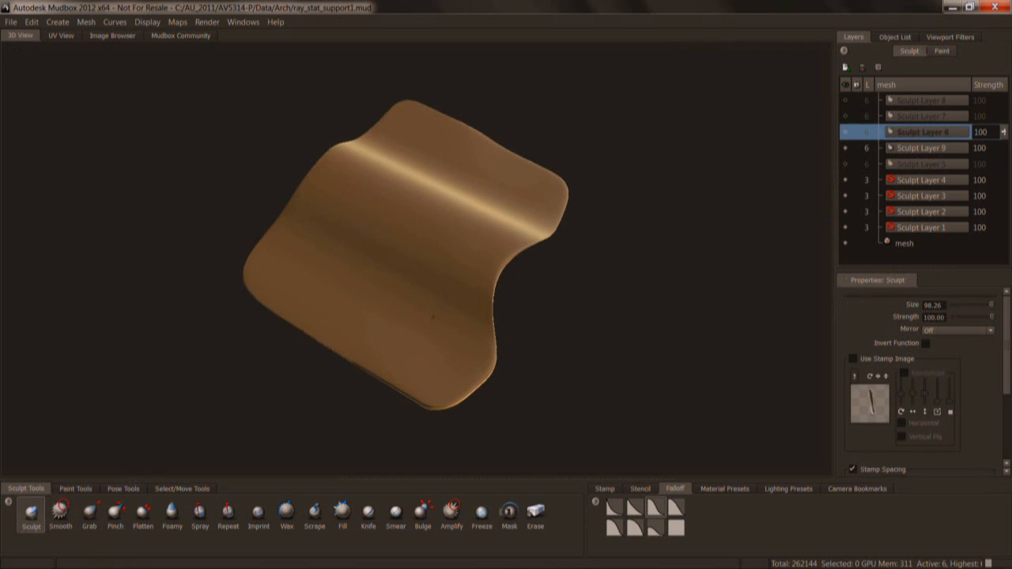
pyautogui.keyDown('alt'); pyautogui.moveTo(428, 318); pyautogui.dragTo(422, 305, button='right'); pyautogui.keyUp('alt')
pyautogui.press('b')
pyautogui.moveTo(430, 294)
pyautogui.mouseDown()
pyautogui.moveTo(419, 339)
pyautogui.moveTo(443, 325)
pyautogui.mouseUp()
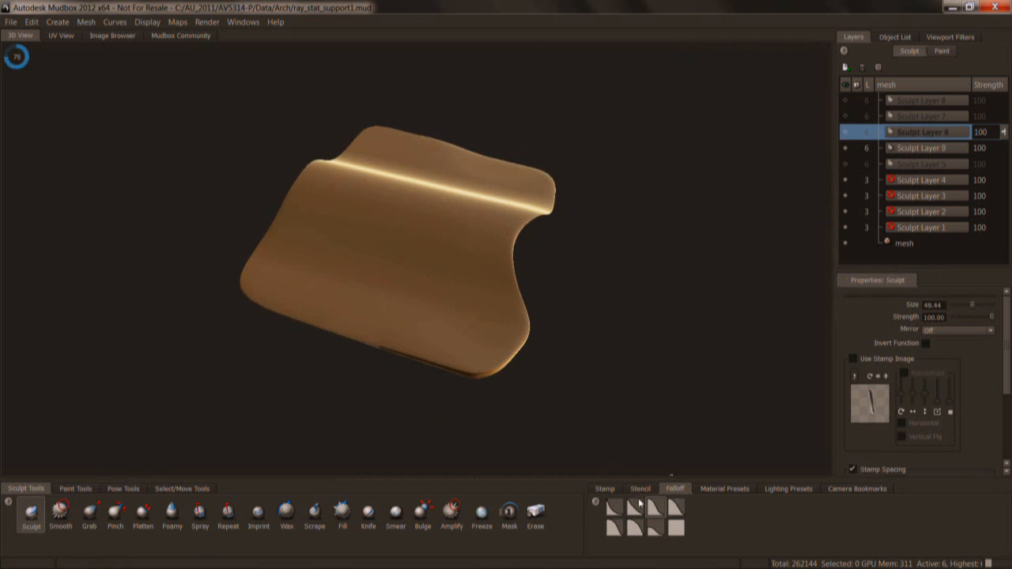
pyautogui.click(615, 527)
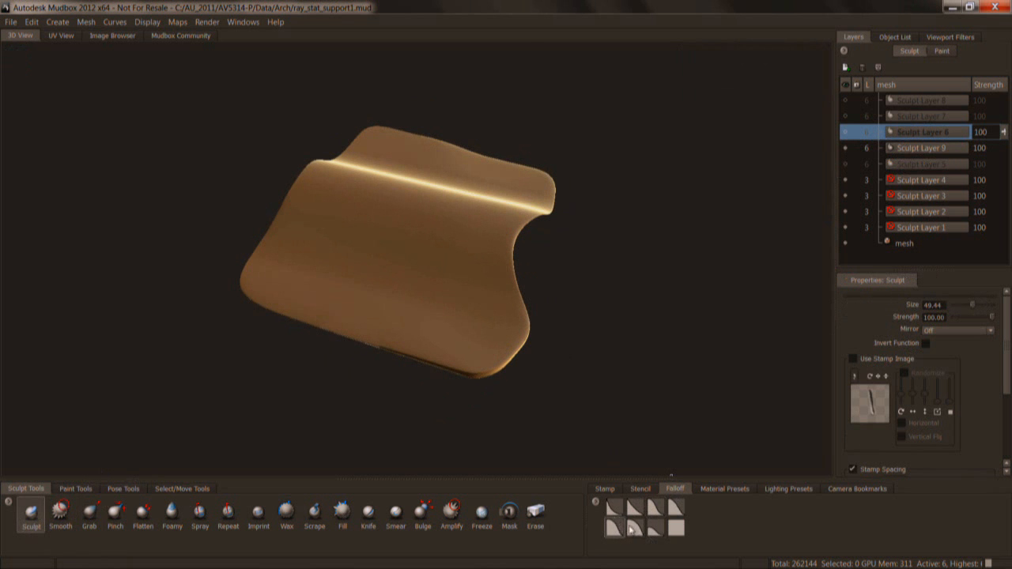
# Try a Sculpt stroke near the canopy's left edge on the hidden Sculpt Layer 6.
pyautogui.click(637, 488)
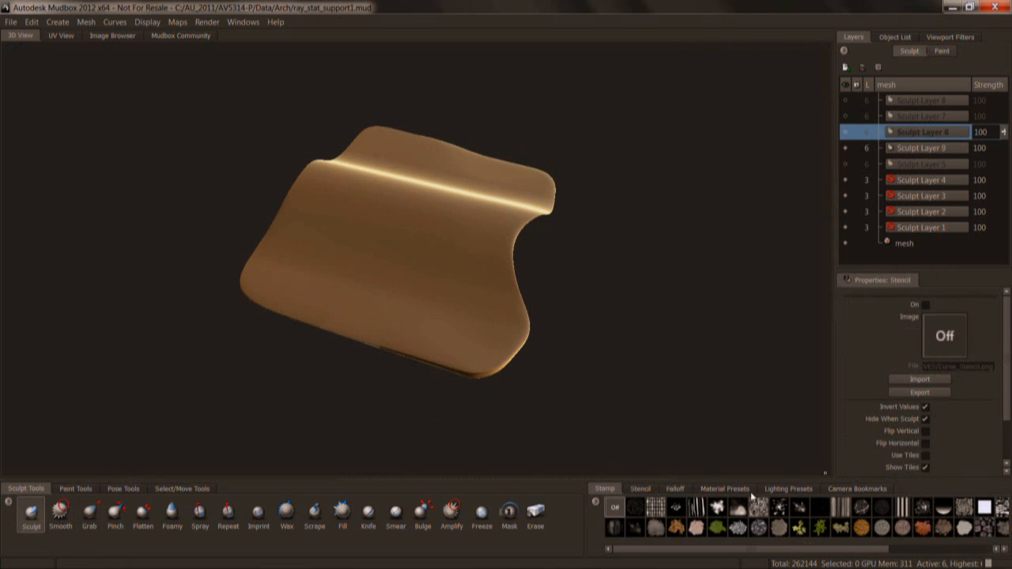
pyautogui.keyDown('alt'); pyautogui.moveTo(571, 348); pyautogui.dragTo(533, 361); pyautogui.keyUp('alt')
pyautogui.click(296, 241)
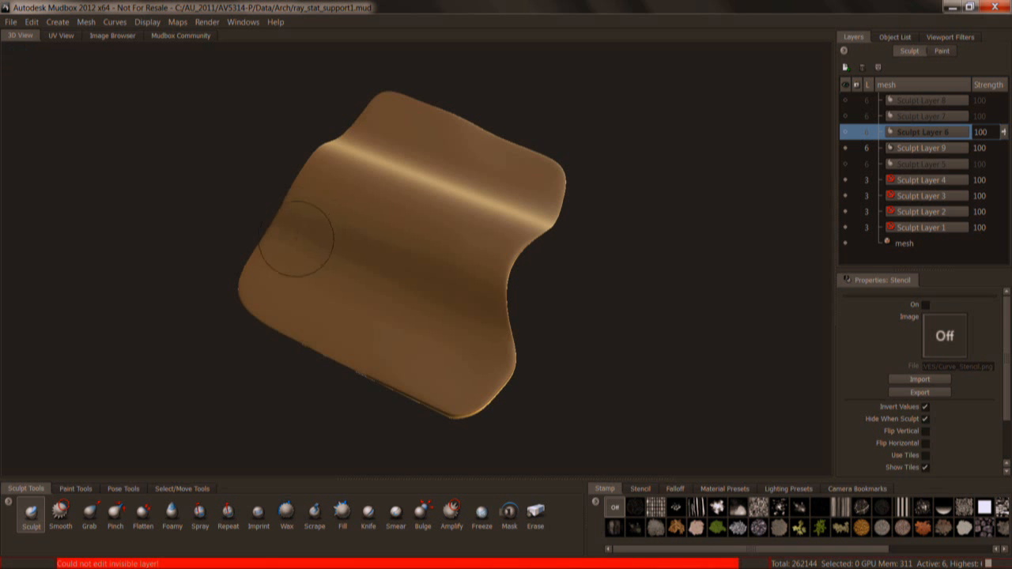
# Enable Steady Stroke for the Sculpt tool and make Sculpt Layer 9 the active layer.
pyautogui.click(31, 512)
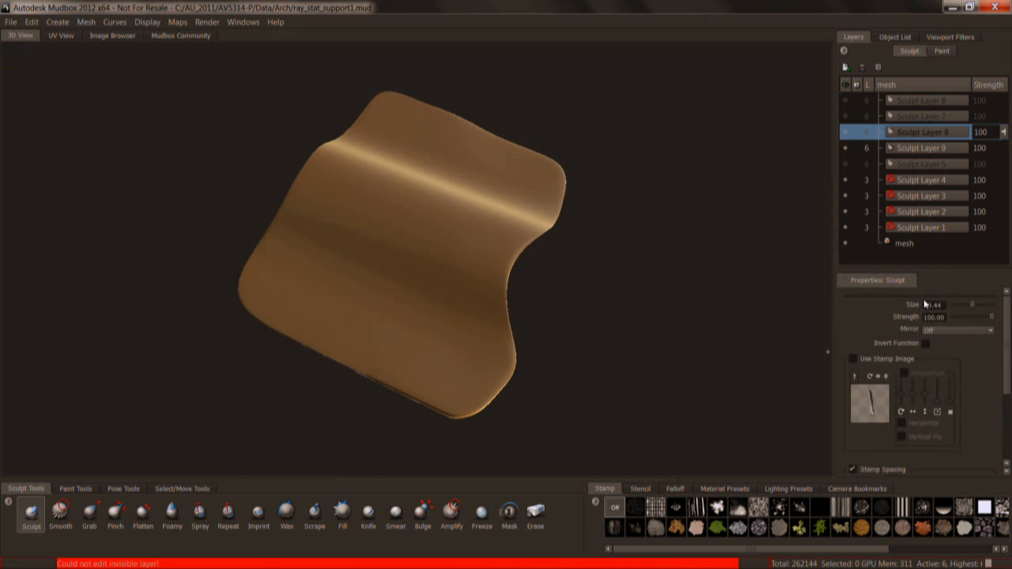
pyautogui.scroll(-2, 1002, 378)
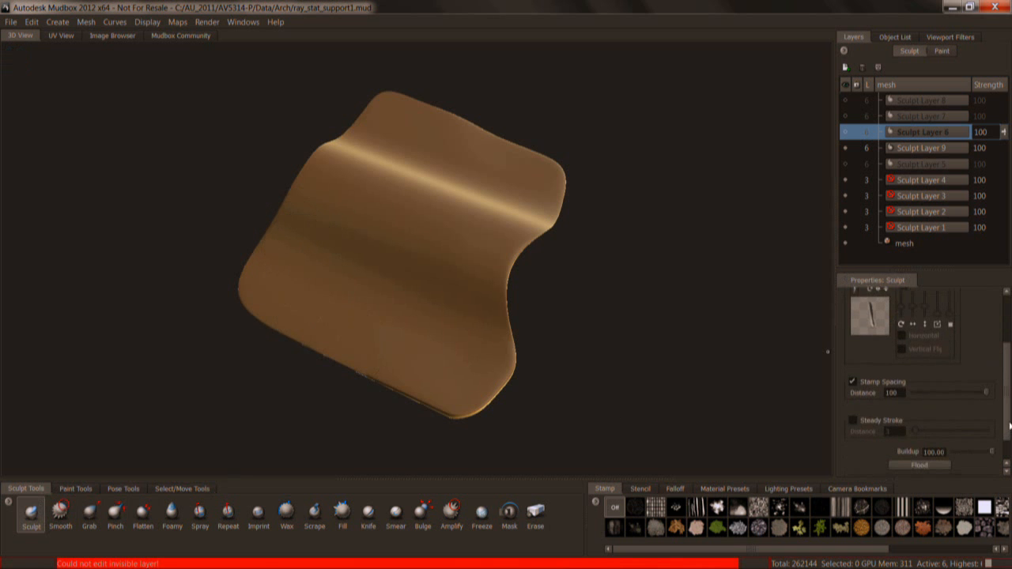
pyautogui.click(852, 413)
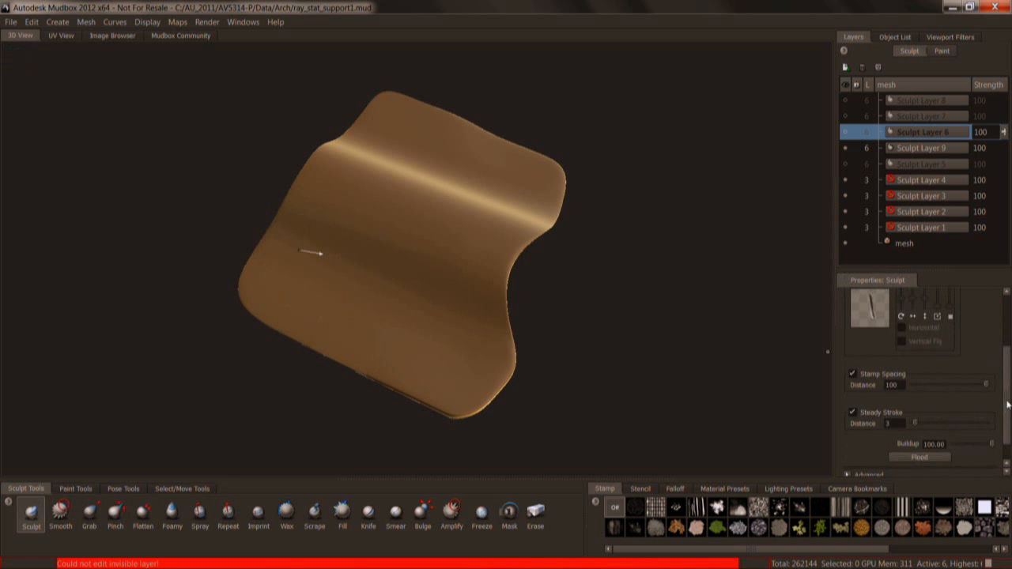
pyautogui.scroll(2, 1007, 404)
pyautogui.click(899, 148)
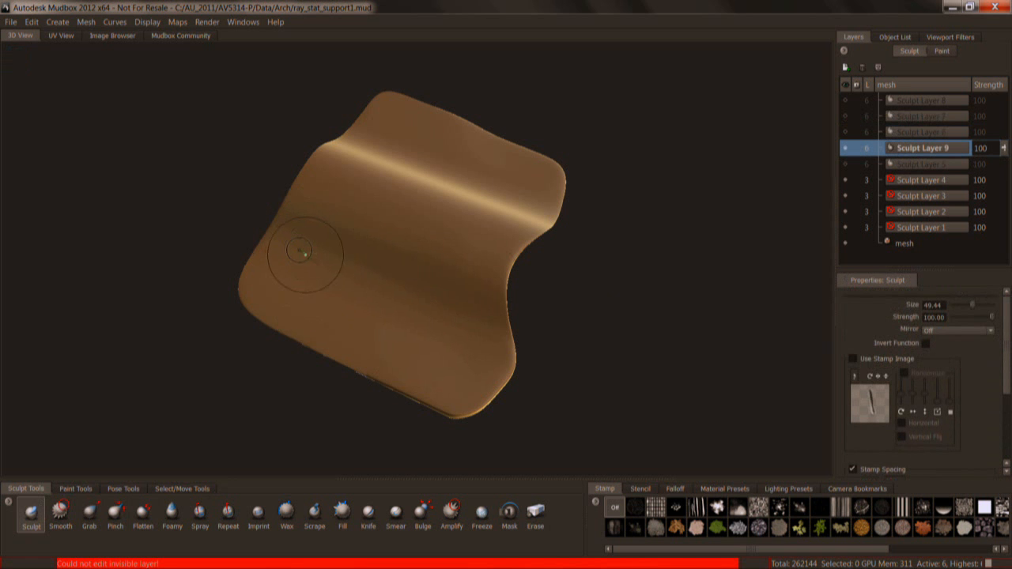
# Try a raised Sculpt stroke across the canopy's lower left area and undo it.
pyautogui.moveTo(289, 248); pyautogui.dragTo(341, 303)
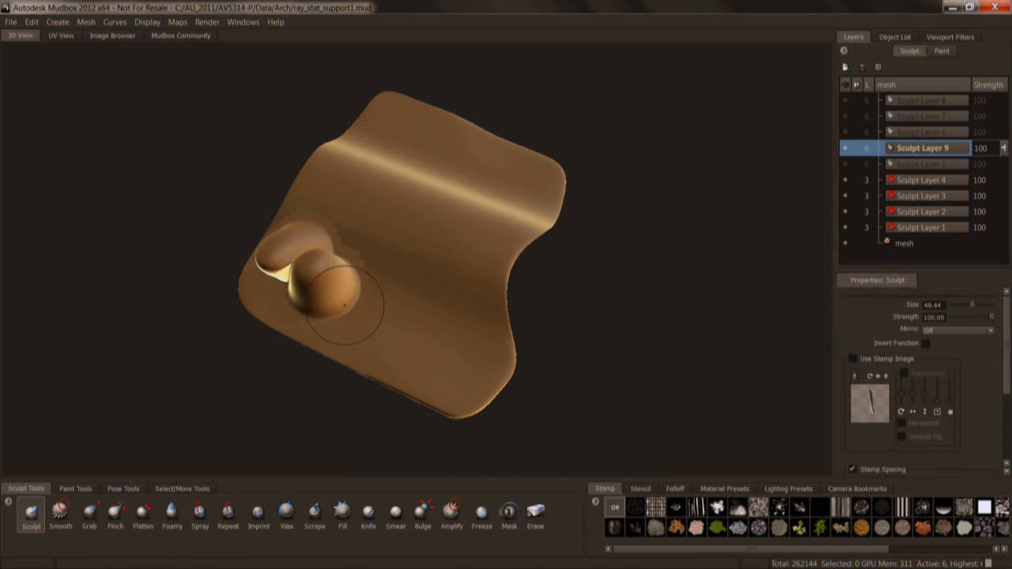
pyautogui.hotkey('ctrl', 'z')
# Set the Sculpt brush's strength to 29.82, stamp spacing distance to 7 and steady stroke distance to 3.
pyautogui.press('m')
pyautogui.moveTo(388, 277); pyautogui.dragTo(388, 304)
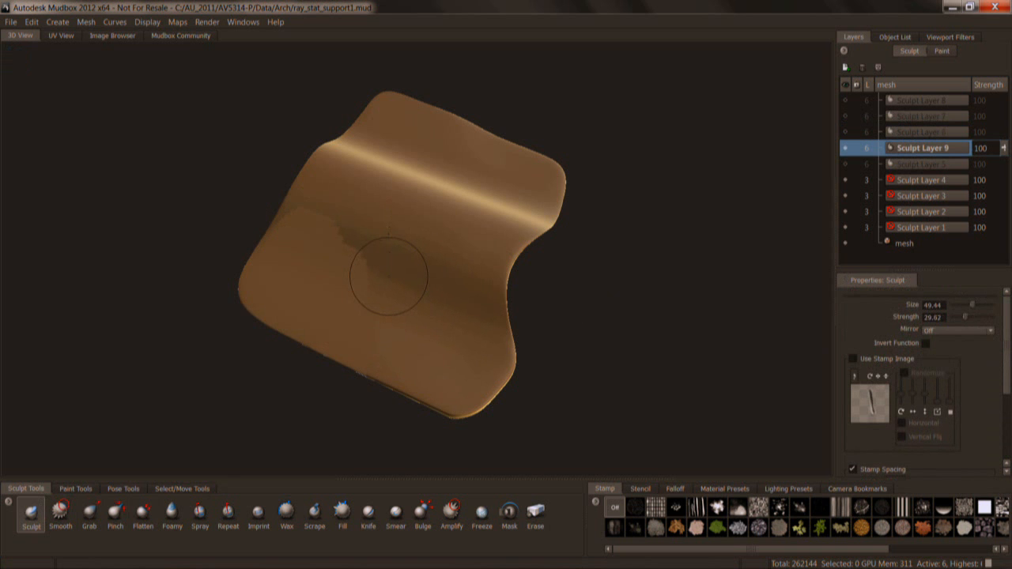
pyautogui.moveTo(1008, 369); pyautogui.dragTo(1007, 414)
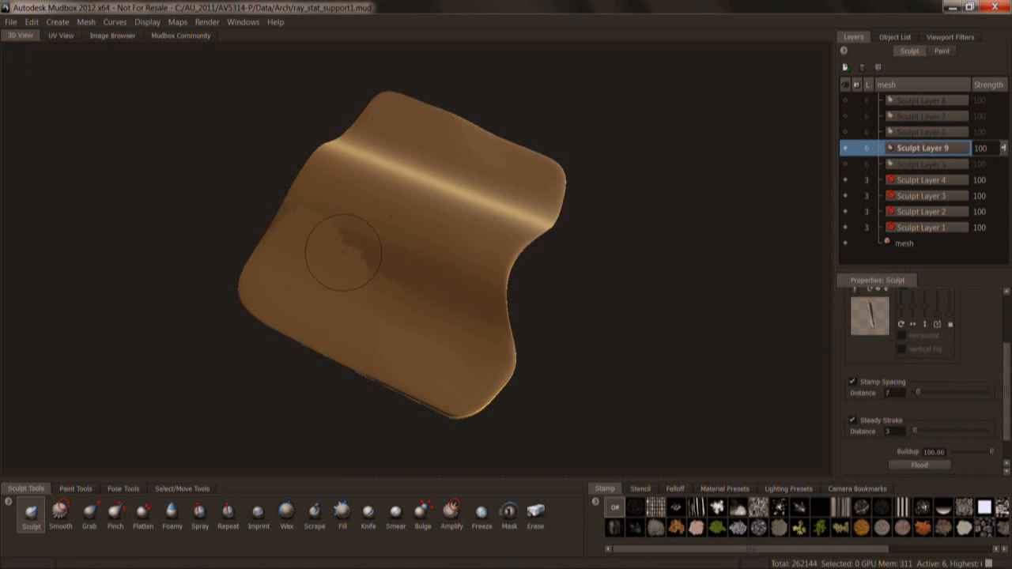
# Try a wavy raised Sculpt stroke across the canopy's front slope on Sculpt Layer 9 and undo it.
pyautogui.moveTo(294, 225)
pyautogui.mouseDown()
pyautogui.moveTo(381, 305)
pyautogui.moveTo(430, 255)
pyautogui.moveTo(463, 174)
pyautogui.moveTo(481, 162)
pyautogui.mouseUp()
pyautogui.moveTo(452, 323)
pyautogui.keyDown('alt'); pyautogui.mouseDown()
pyautogui.moveTo(436, 288)
pyautogui.moveTo(420, 328)
pyautogui.mouseUp(); pyautogui.keyUp('alt')
pyautogui.hotkey('ctrl', 'z')
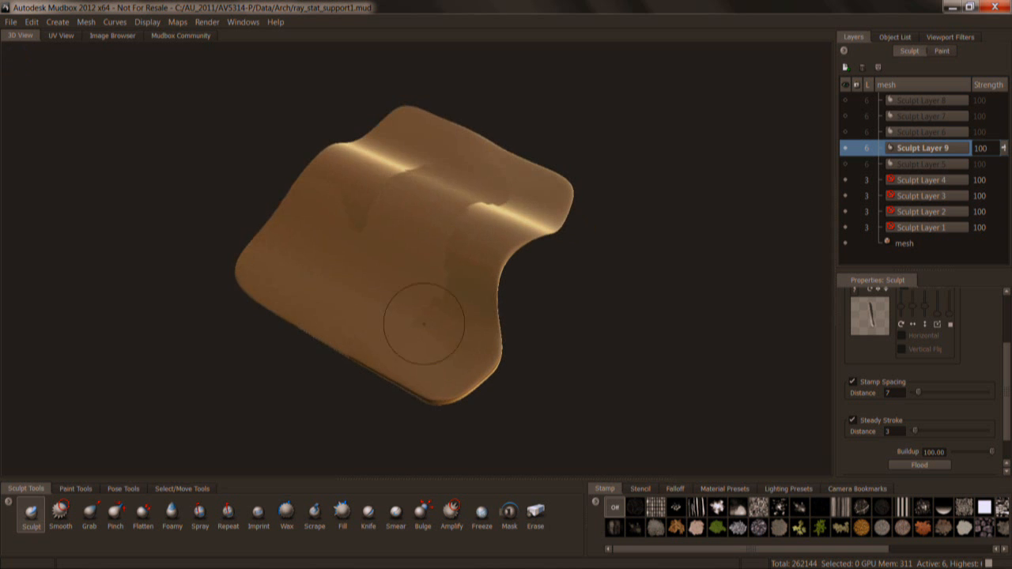
pyautogui.moveTo(300, 196)
pyautogui.mouseDown()
pyautogui.moveTo(303, 230)
pyautogui.moveTo(336, 265)
pyautogui.moveTo(399, 245)
pyautogui.moveTo(423, 289)
pyautogui.moveTo(407, 340)
pyautogui.moveTo(431, 356)
pyautogui.moveTo(442, 261)
pyautogui.moveTo(458, 348)
pyautogui.mouseUp()
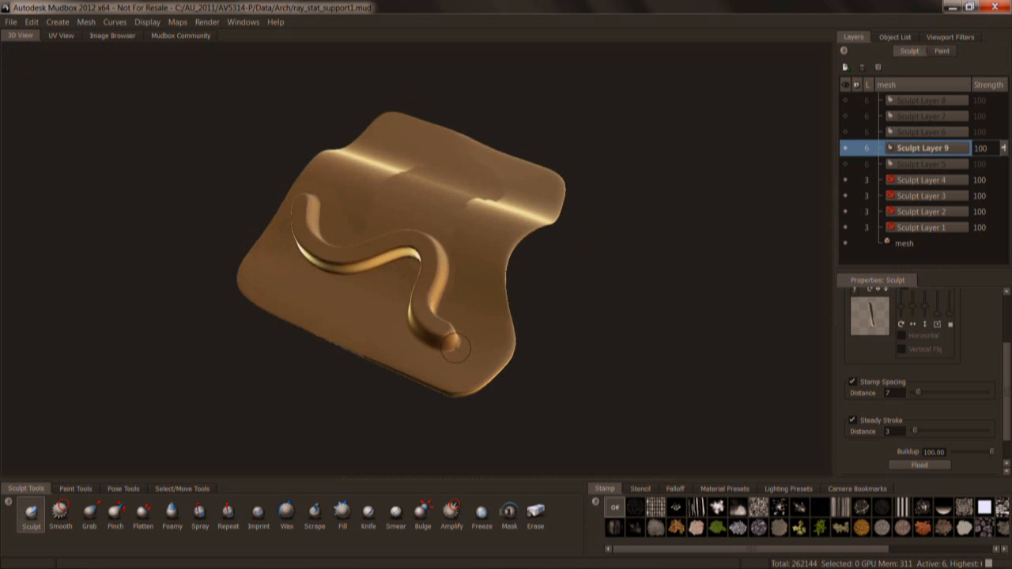
pyautogui.hotkey('ctrl', 'z')
# Try Sculpt strokes across the canopy's front slope with different falloff presets and undo them.
pyautogui.click(684, 490)
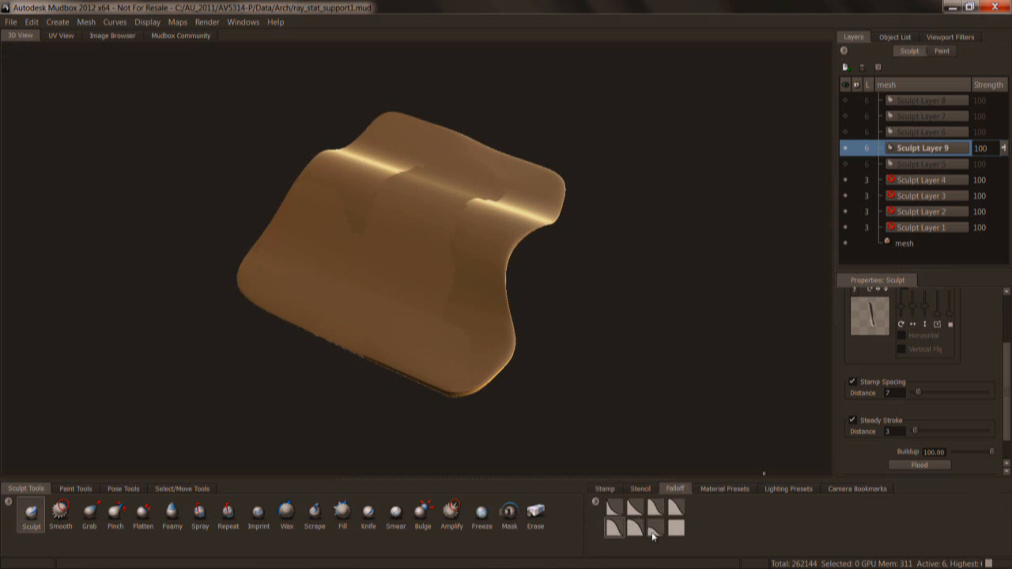
pyautogui.moveTo(308, 200)
pyautogui.mouseDown()
pyautogui.moveTo(305, 249)
pyautogui.moveTo(364, 281)
pyautogui.mouseUp()
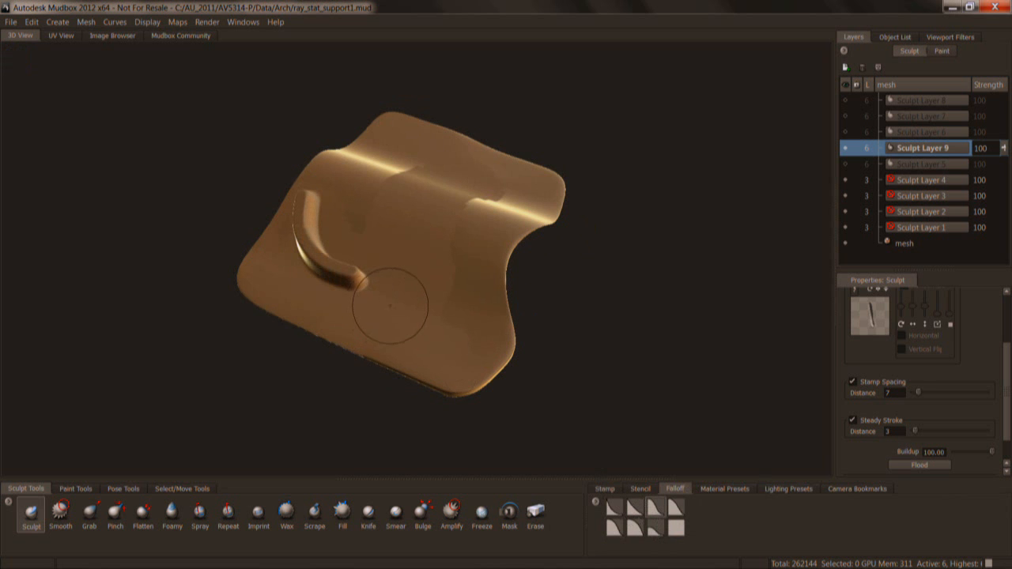
pyautogui.hotkey('ctrl', 'z')
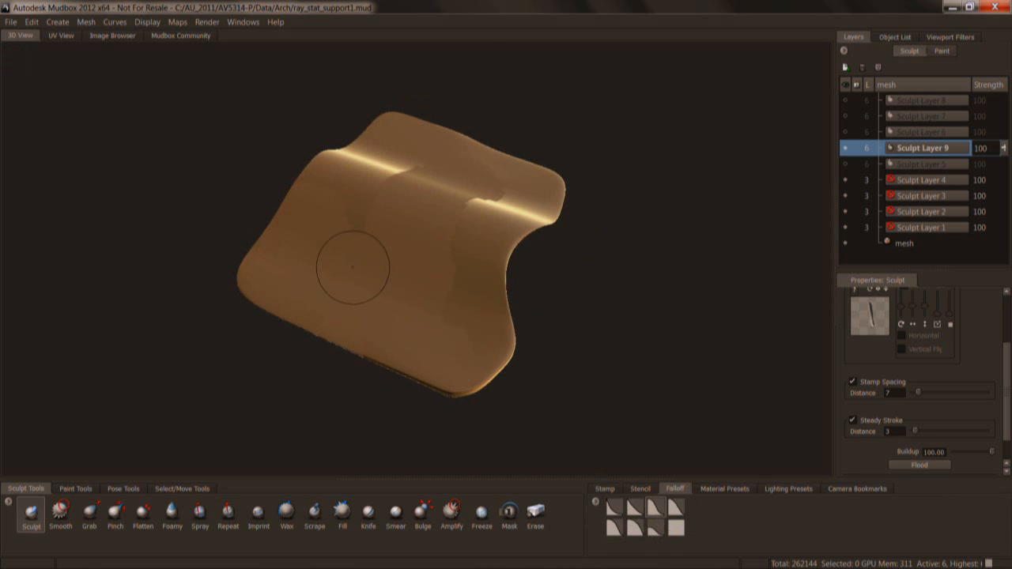
pyautogui.moveTo(306, 211)
pyautogui.mouseDown()
pyautogui.moveTo(300, 257)
pyautogui.moveTo(370, 300)
pyautogui.moveTo(435, 307)
pyautogui.mouseUp()
pyautogui.click(616, 510)
pyautogui.moveTo(371, 201); pyautogui.dragTo(461, 262)
pyautogui.moveTo(453, 331)
pyautogui.keyDown('alt'); pyautogui.mouseDown()
pyautogui.moveTo(395, 318)
pyautogui.moveTo(363, 220)
pyautogui.moveTo(424, 347)
pyautogui.mouseUp(); pyautogui.keyUp('alt')
pyautogui.hotkey('ctrl', 'z')
pyautogui.hotkey('ctrl', 'z')
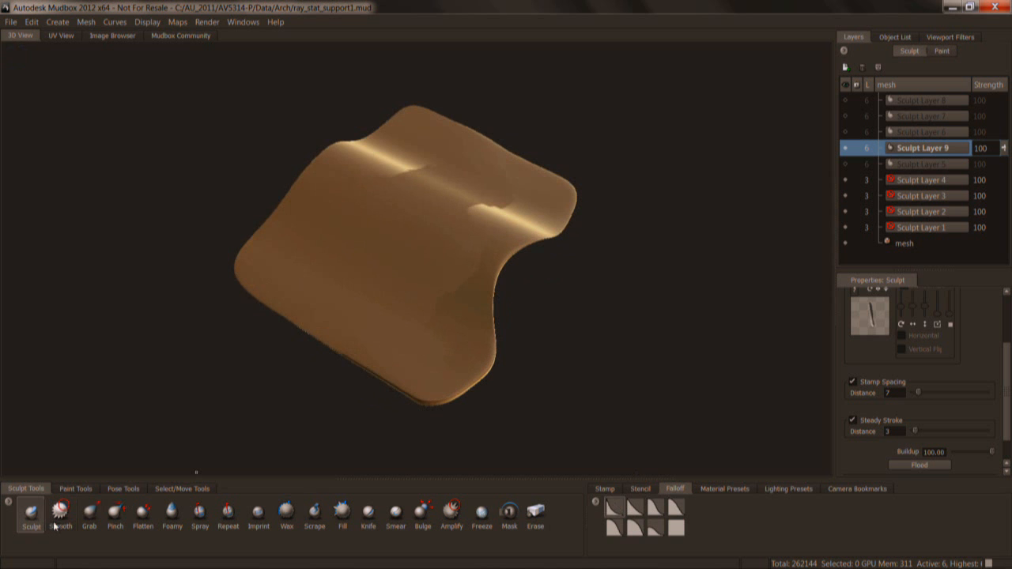
# Assign the v_edge_vdm.tif stamp to the Sculpt brush.
pyautogui.click(603, 488)
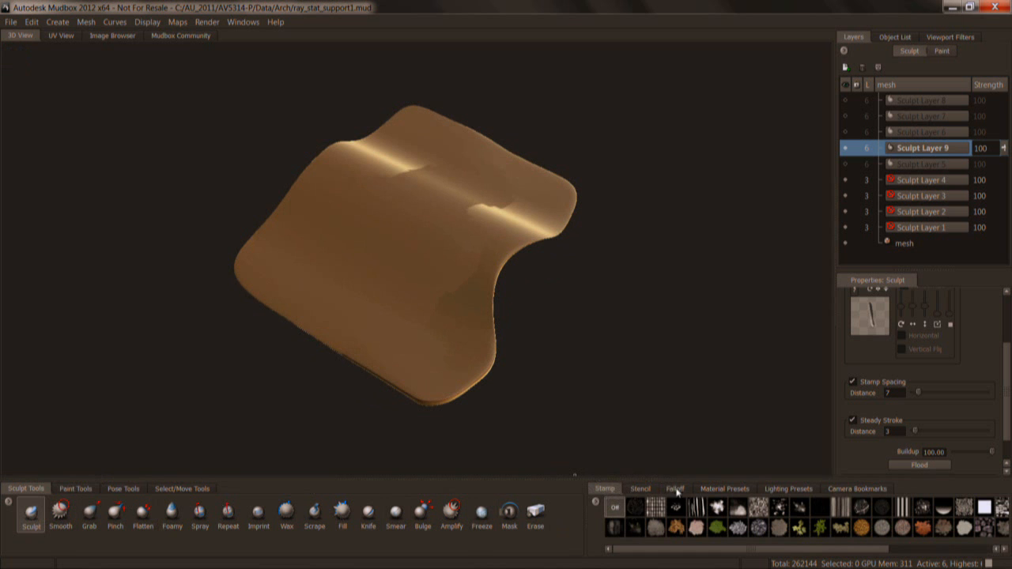
pyautogui.moveTo(588, 514); pyautogui.dragTo(563, 515)
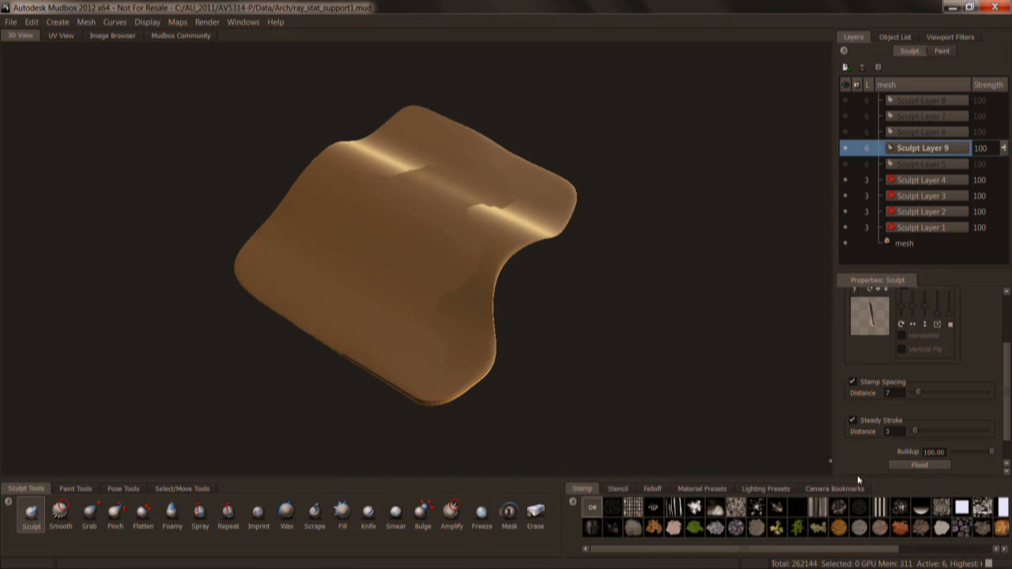
pyautogui.moveTo(763, 549); pyautogui.dragTo(855, 547)
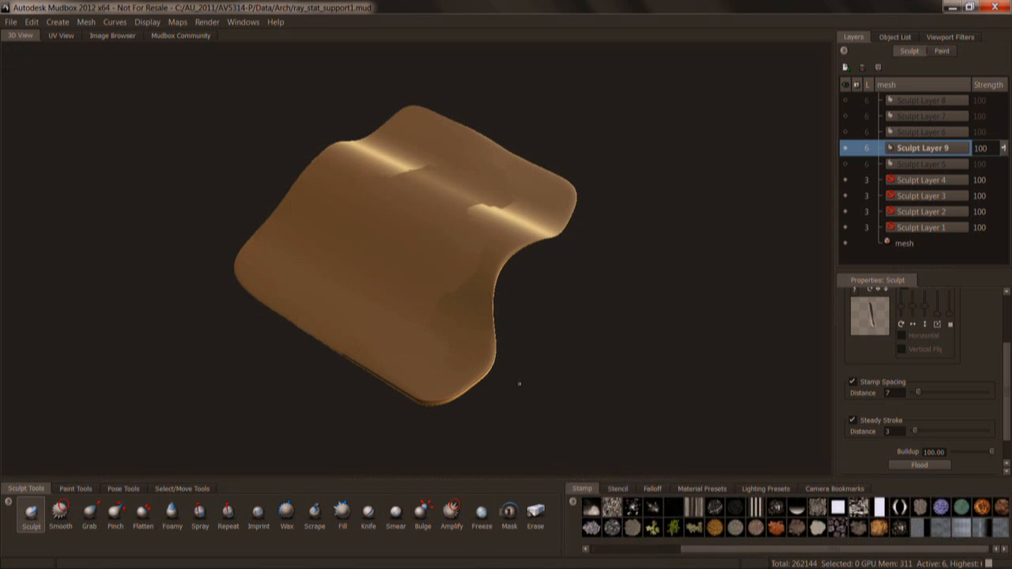
pyautogui.click(945, 534)
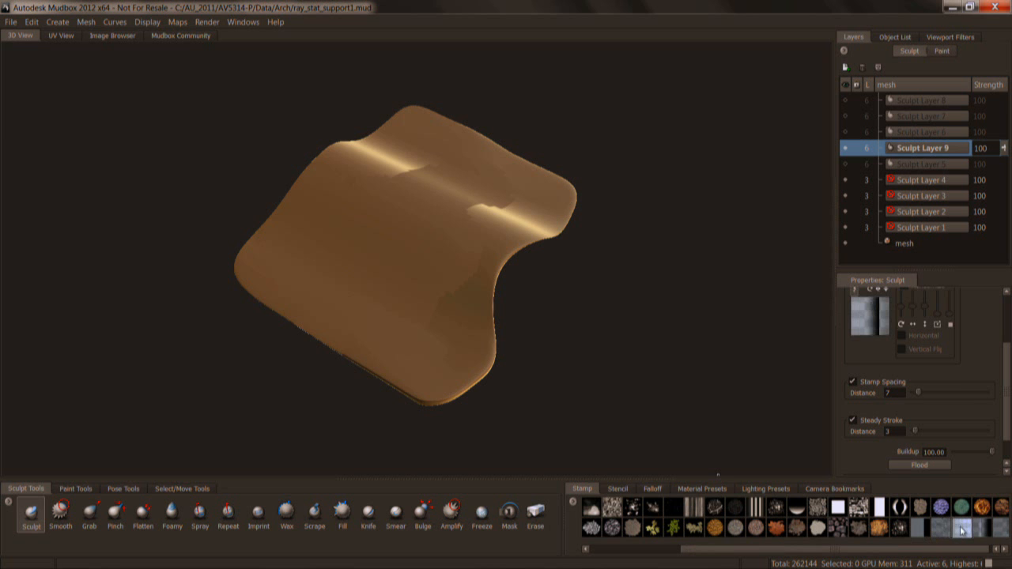
pyautogui.click(878, 506)
pyautogui.keyDown('alt'); pyautogui.moveTo(338, 228); pyautogui.dragTo(311, 198); pyautogui.keyUp('alt')
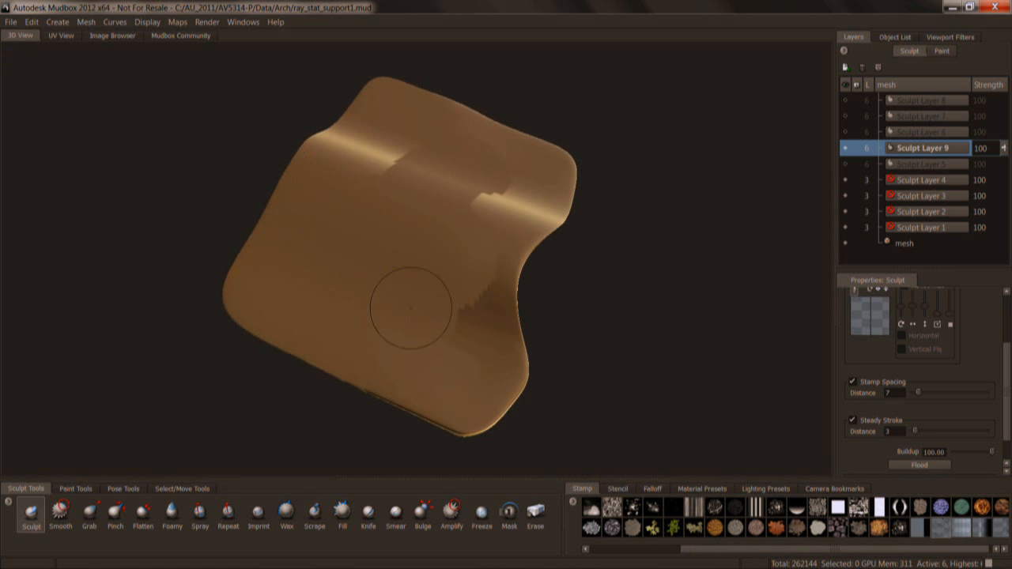
# Set the Sculpt brush's stamp spacing distance to 6.
pyautogui.scroll(-2, 1005, 341)
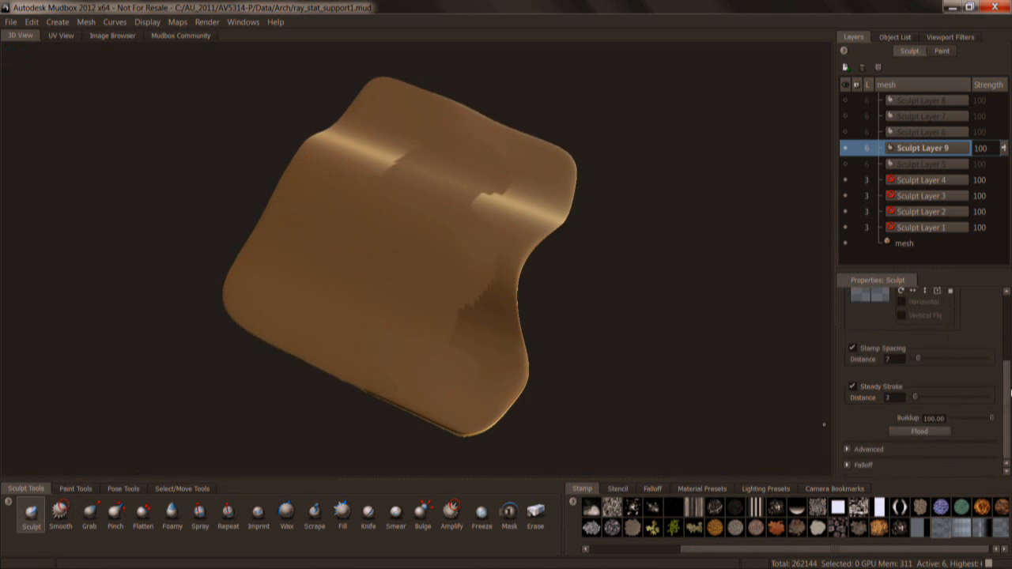
pyautogui.scroll(3, 930, 401)
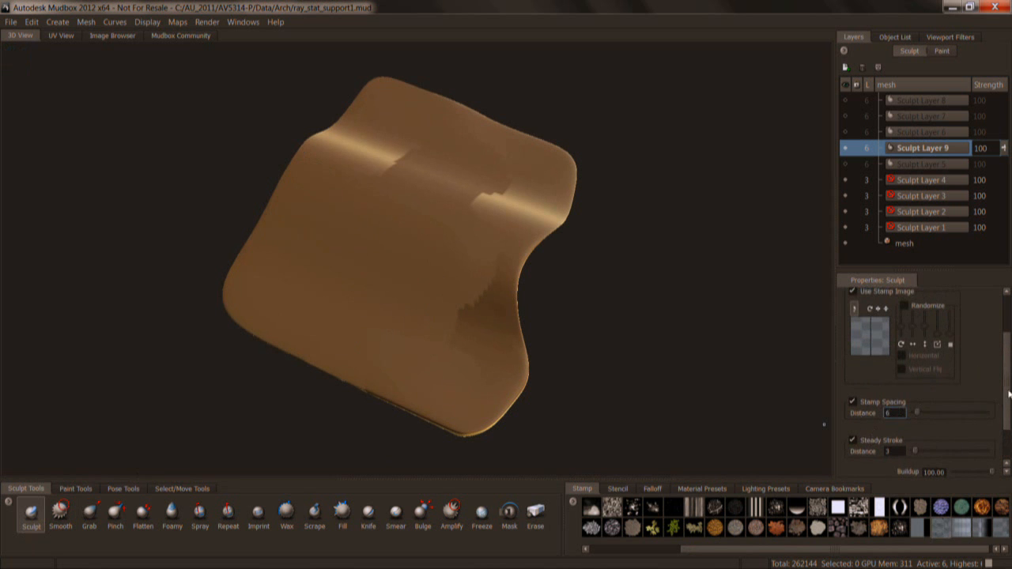
pyautogui.moveTo(1009, 394); pyautogui.dragTo(1008, 333)
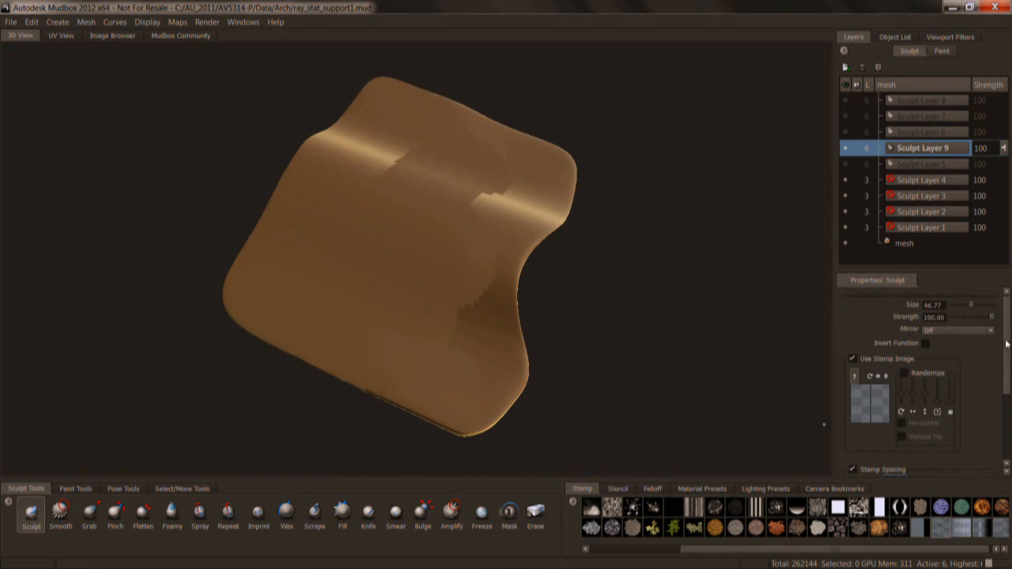
# Sculpt two roughly parallel wavy folds down the canopy's front slope with the v_edge_vdm.tif stamp.
pyautogui.keyDown('alt'); pyautogui.moveTo(355, 284); pyautogui.dragTo(347, 259); pyautogui.keyUp('alt')
pyautogui.moveTo(295, 207)
pyautogui.mouseDown()
pyautogui.moveTo(311, 289)
pyautogui.moveTo(351, 316)
pyautogui.moveTo(419, 324)
pyautogui.moveTo(465, 358)
pyautogui.moveTo(427, 332)
pyautogui.moveTo(423, 229)
pyautogui.moveTo(506, 289)
pyautogui.moveTo(396, 396)
pyautogui.moveTo(519, 296)
pyautogui.moveTo(467, 338)
pyautogui.moveTo(380, 208)
pyautogui.mouseUp()
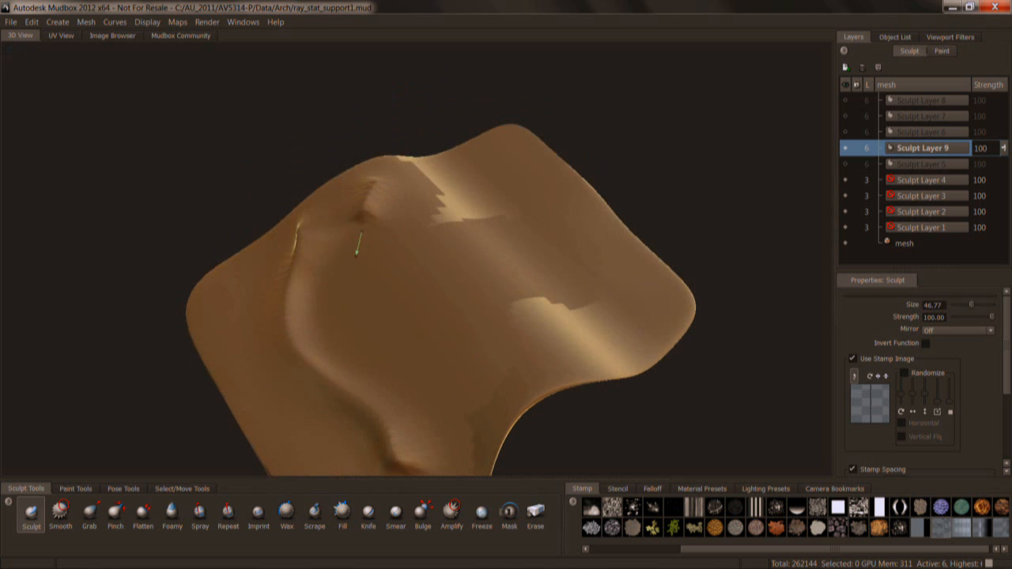
pyautogui.moveTo(363, 320)
pyautogui.mouseDown()
pyautogui.moveTo(452, 357)
pyautogui.moveTo(473, 400)
pyautogui.mouseUp()
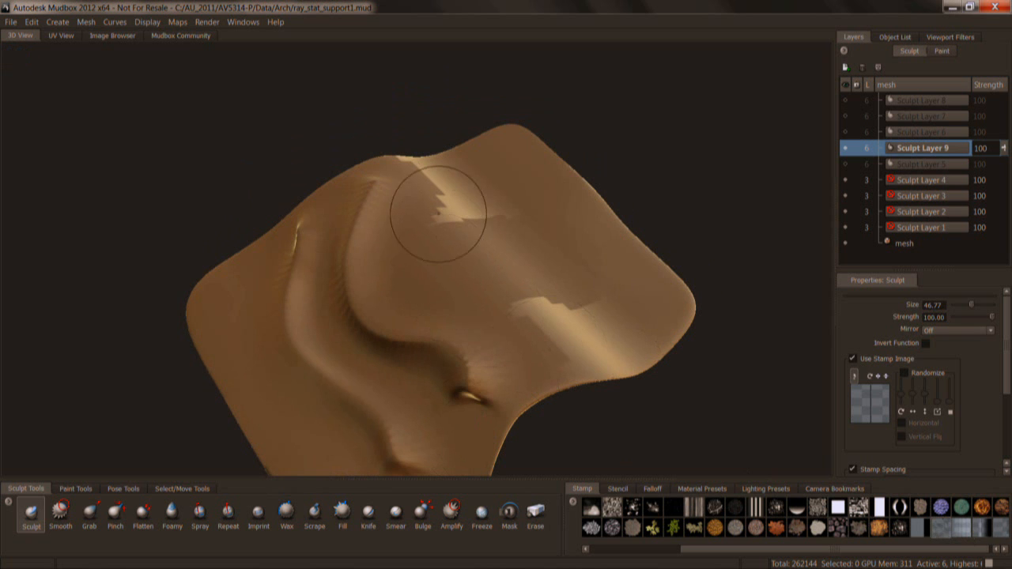
# Try Sculpt strokes along the canopy's ridge with two other vector displacement stamps, undoing each one.
pyautogui.click(962, 531)
pyautogui.moveTo(452, 182)
pyautogui.mouseDown()
pyautogui.moveTo(435, 209)
pyautogui.moveTo(444, 260)
pyautogui.moveTo(542, 298)
pyautogui.mouseUp()
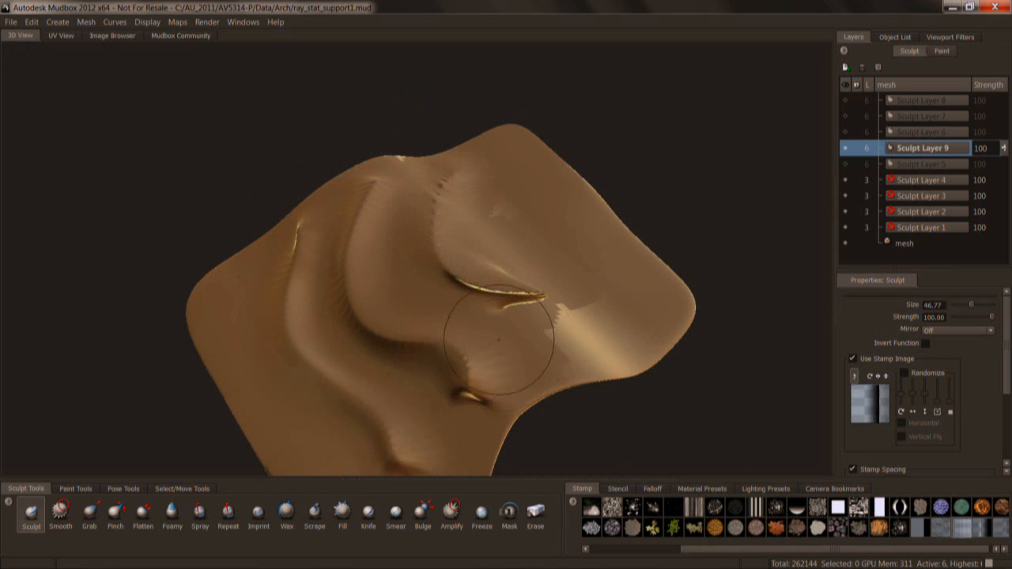
pyautogui.hotkey('ctrl', 'z')
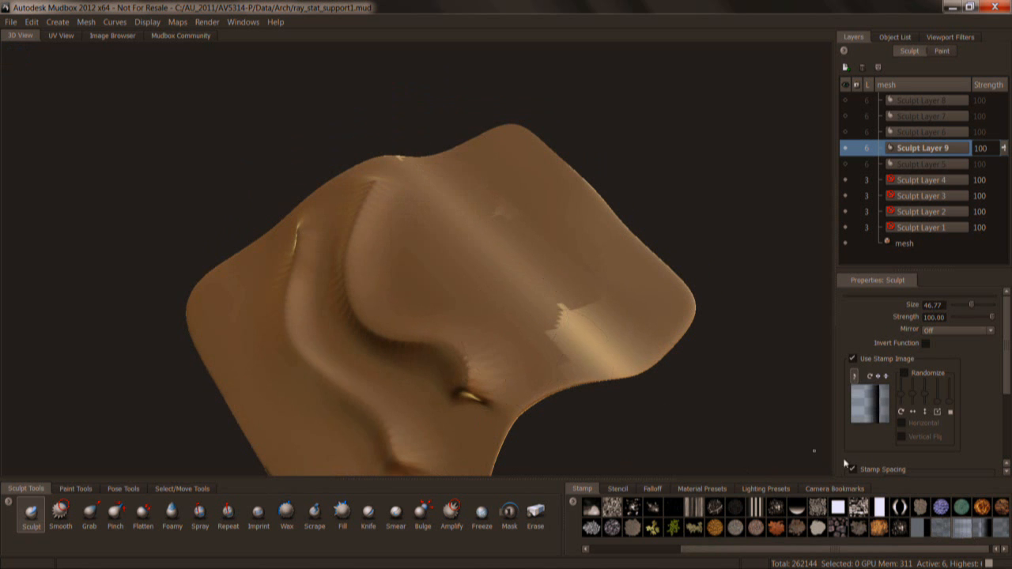
pyautogui.click(982, 528)
pyautogui.moveTo(437, 197)
pyautogui.mouseDown()
pyautogui.moveTo(448, 193)
pyautogui.moveTo(475, 253)
pyautogui.moveTo(562, 368)
pyautogui.mouseUp()
pyautogui.hotkey('ctrl', 'z')
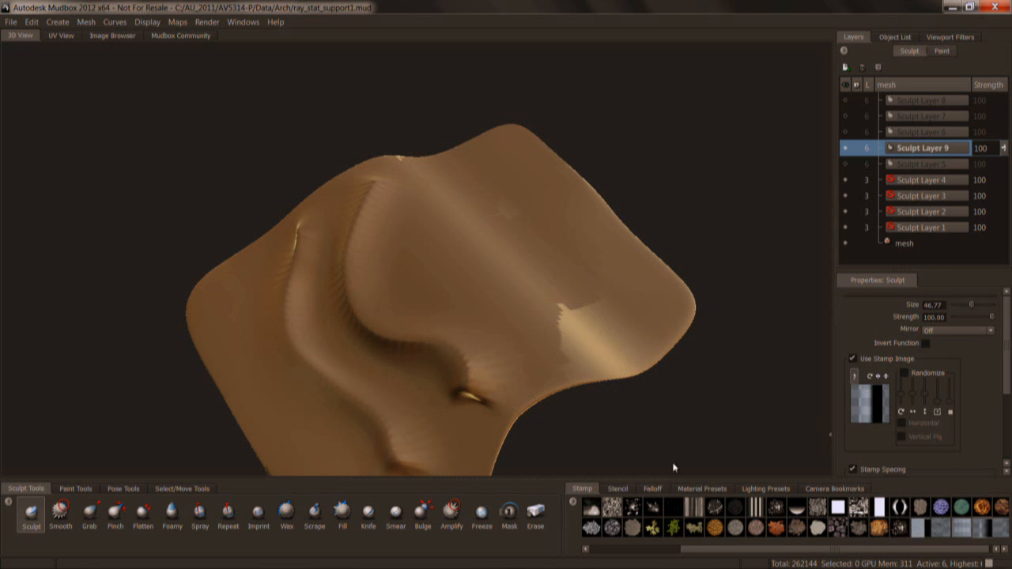
# Add another fold near the canopy's ridge, switch the stamp back to v_edge_vdm.tif and reduce the brush size to 32.73.
pyautogui.keyDown('alt'); pyautogui.moveTo(459, 364); pyautogui.dragTo(431, 304); pyautogui.keyUp('alt')
pyautogui.moveTo(402, 203); pyautogui.dragTo(400, 228)
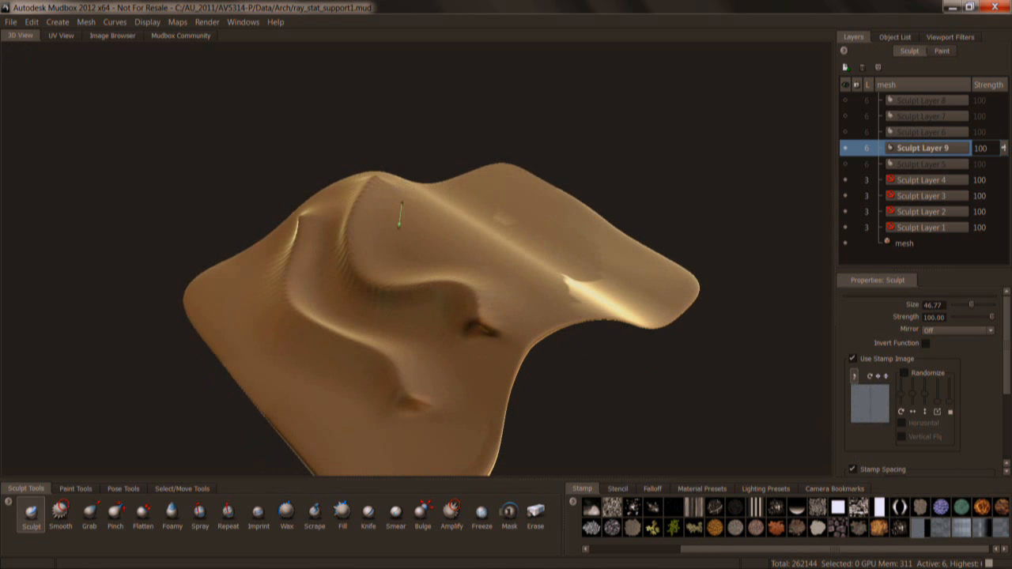
pyautogui.click(941, 530)
pyautogui.moveTo(539, 308)
pyautogui.keyDown('alt'); pyautogui.mouseDown()
pyautogui.moveTo(425, 269)
pyautogui.moveTo(419, 208)
pyautogui.moveTo(451, 290)
pyautogui.moveTo(456, 380)
pyautogui.moveTo(503, 359)
pyautogui.moveTo(553, 271)
pyautogui.mouseUp(); pyautogui.keyUp('alt')
pyautogui.press('b')
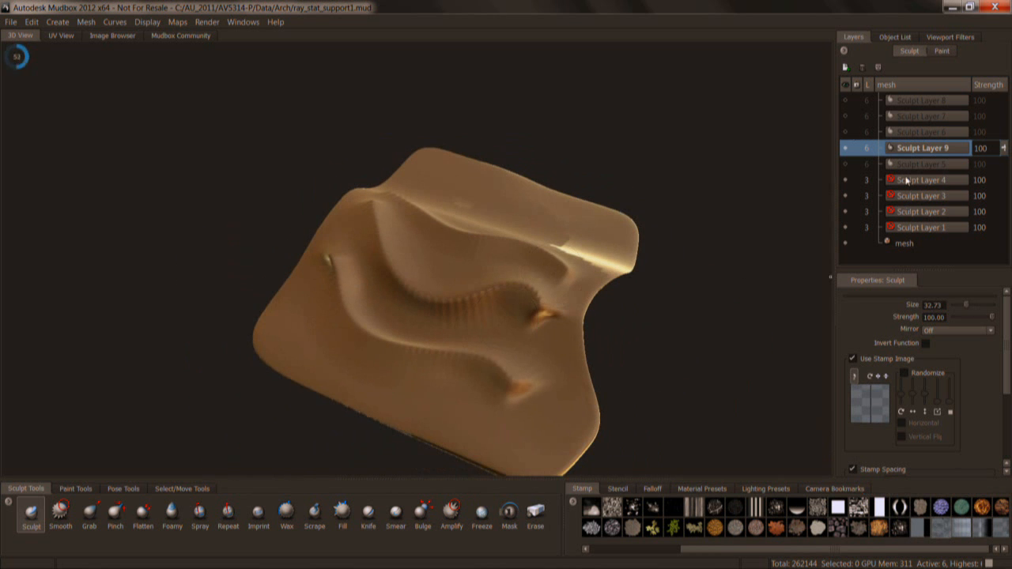
# Hide Sculpt Layer 9 and make Sculpt Layer 6 the visible, active layer.
pyautogui.click(844, 148)
pyautogui.click(900, 133)
pyautogui.click(848, 132)
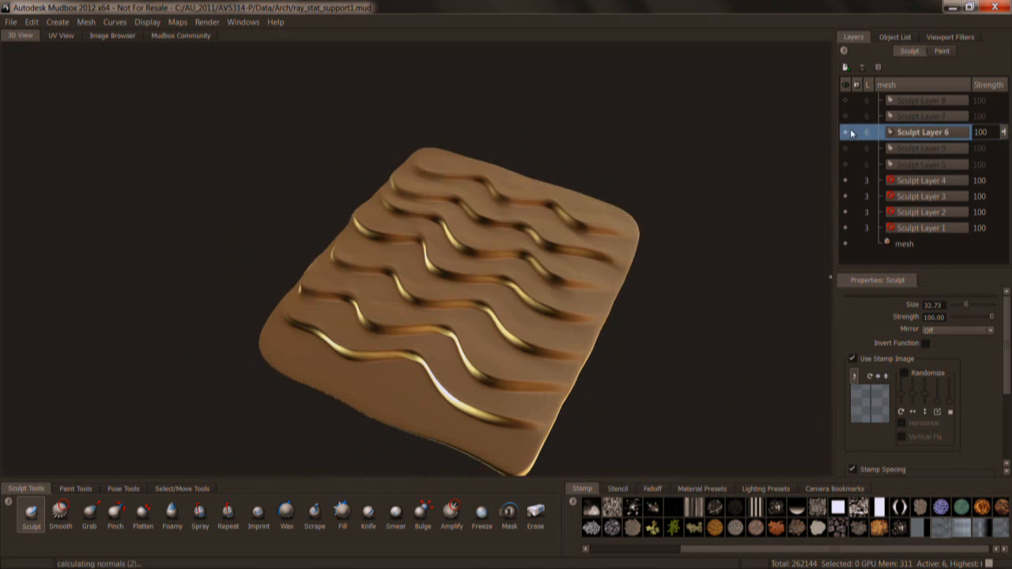
pyautogui.moveTo(627, 356)
pyautogui.keyDown('alt'); pyautogui.mouseDown()
pyautogui.moveTo(533, 314)
pyautogui.moveTo(502, 257)
pyautogui.moveTo(521, 340)
pyautogui.mouseUp(); pyautogui.keyUp('alt')
pyautogui.moveTo(576, 378)
pyautogui.keyDown('alt'); pyautogui.mouseDown()
pyautogui.moveTo(554, 340)
pyautogui.moveTo(407, 262)
pyautogui.mouseUp(); pyautogui.keyUp('alt')
pyautogui.moveTo(530, 249)
pyautogui.keyDown('alt'); pyautogui.mouseDown()
pyautogui.moveTo(474, 215)
pyautogui.moveTo(432, 229)
pyautogui.moveTo(490, 189)
pyautogui.moveTo(506, 248)
pyautogui.moveTo(451, 316)
pyautogui.mouseUp(); pyautogui.keyUp('alt')
# Try the Pinch tool on the crest of the front wave with the brush size reduced to 18.33.
pyautogui.click(116, 514)
pyautogui.keyDown('alt'); pyautogui.moveTo(346, 321); pyautogui.dragTo(429, 324); pyautogui.keyUp('alt')
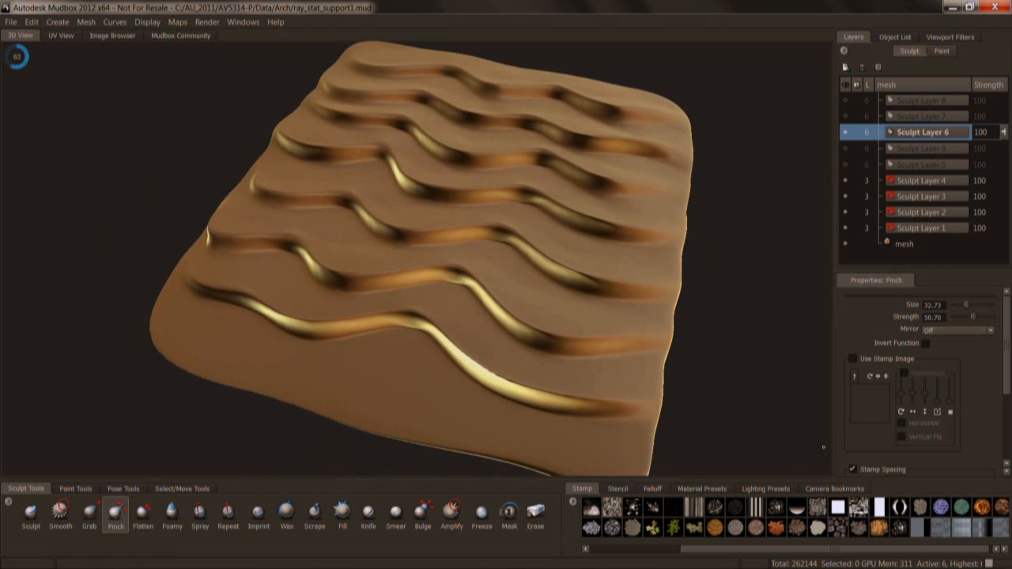
pyautogui.press('b')
pyautogui.moveTo(416, 354)
pyautogui.mouseDown()
pyautogui.moveTo(390, 356)
pyautogui.moveTo(401, 378)
pyautogui.moveTo(419, 345)
pyautogui.mouseUp()
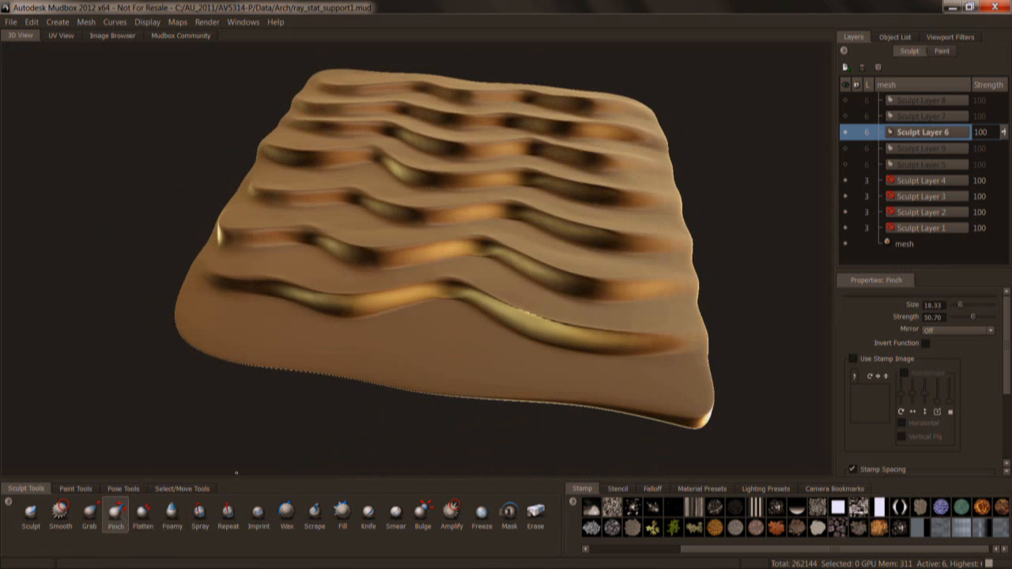
pyautogui.keyDown('alt'); pyautogui.moveTo(601, 321); pyautogui.dragTo(524, 324); pyautogui.keyUp('alt')
# Add a new sculpt layer above Sculpt Layer 6 and smooth the front wave's crest with an 11.28 brush.
pyautogui.click(845, 68)
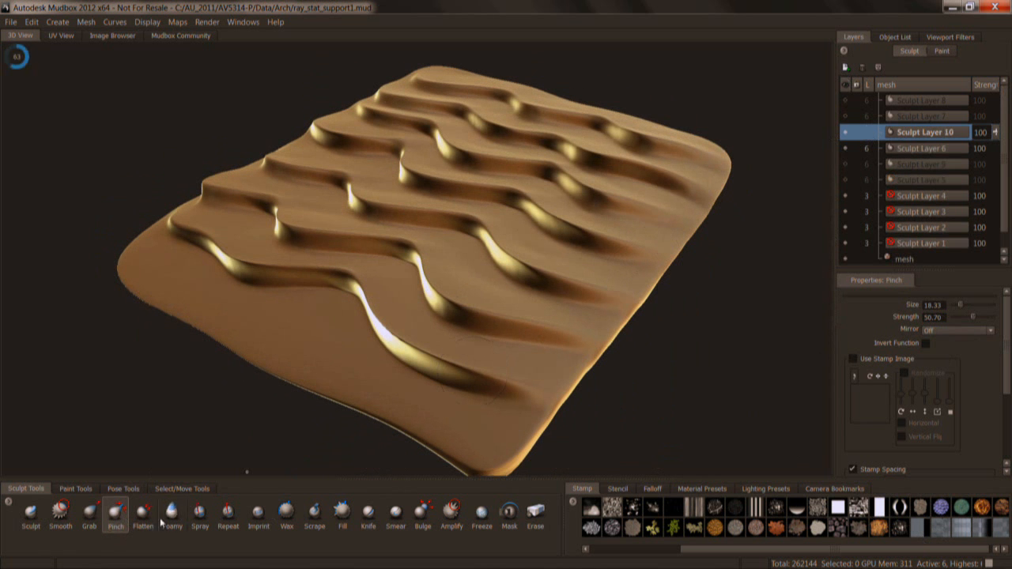
pyautogui.click(61, 512)
pyautogui.keyDown('alt'); pyautogui.moveTo(327, 338); pyautogui.dragTo(360, 372, button='right'); pyautogui.keyUp('alt')
pyautogui.moveTo(479, 393); pyautogui.dragTo(466, 397)
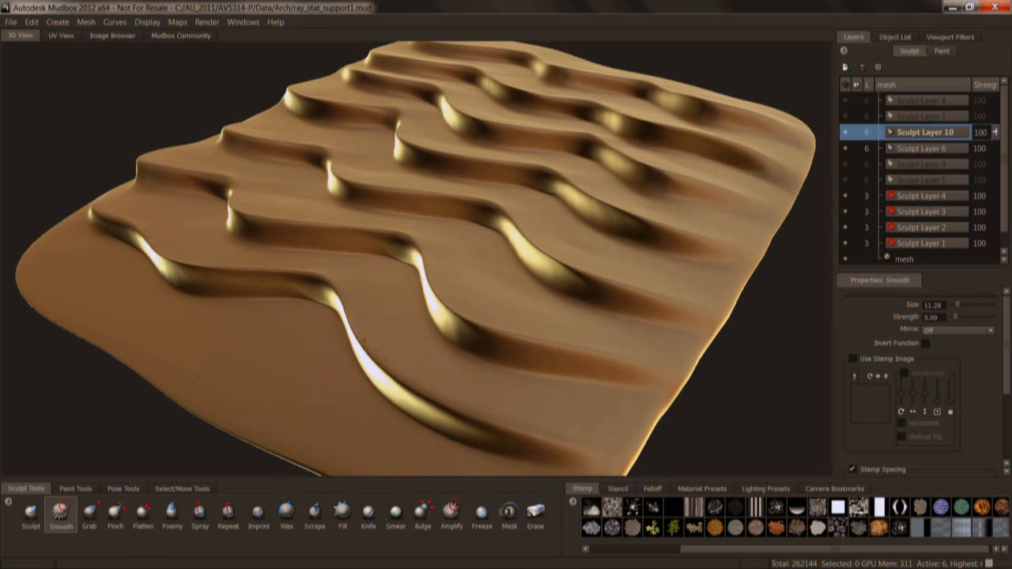
pyautogui.moveTo(387, 377); pyautogui.dragTo(436, 406)
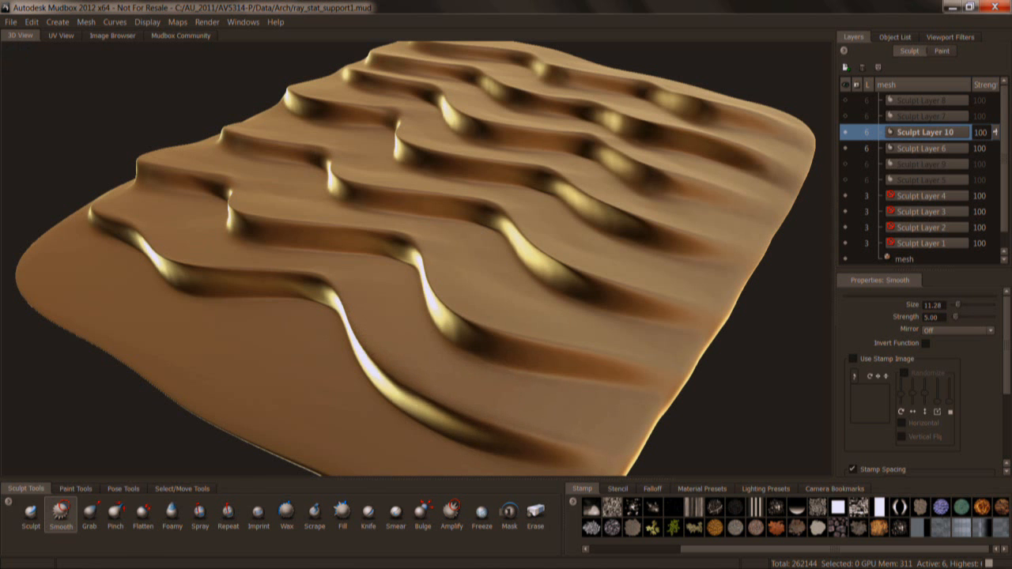
# Try Pinch strokes along the front wave's crest with a 10.23 brush and undo the last stroke.
pyautogui.click(116, 514)
pyautogui.keyDown('alt'); pyautogui.moveTo(414, 452); pyautogui.dragTo(390, 392); pyautogui.keyUp('alt')
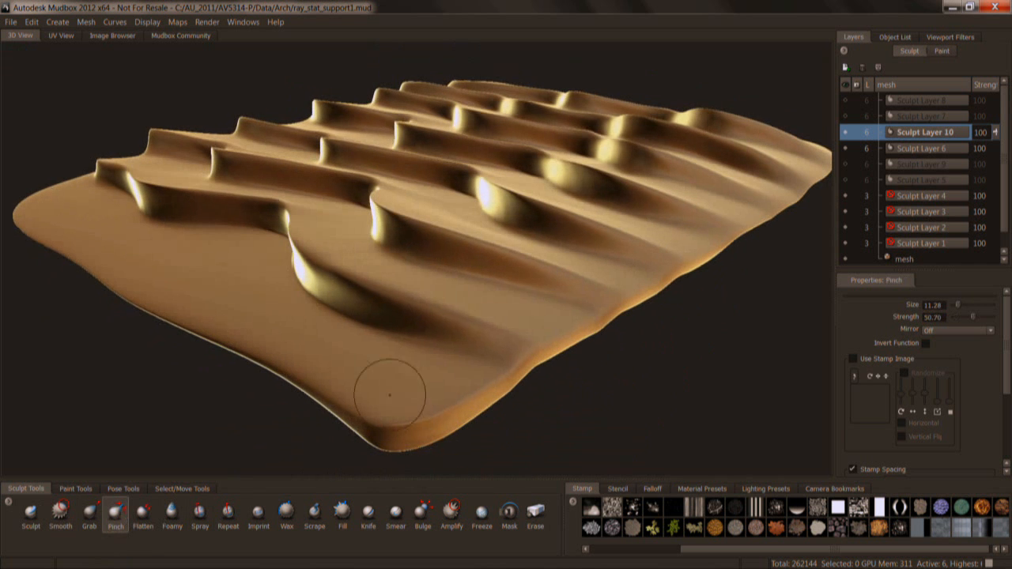
pyautogui.click(652, 488)
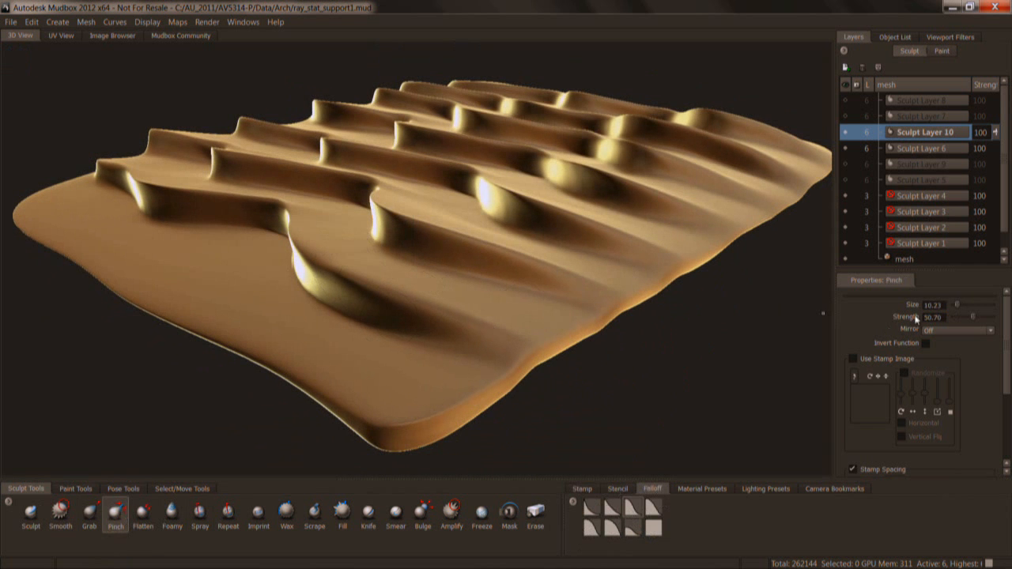
pyautogui.keyDown('alt'); pyautogui.moveTo(384, 304); pyautogui.dragTo(368, 318); pyautogui.keyUp('alt')
pyautogui.keyDown('alt'); pyautogui.moveTo(361, 351); pyautogui.dragTo(381, 379, button='right'); pyautogui.keyUp('alt')
pyautogui.keyDown('alt'); pyautogui.moveTo(381, 379); pyautogui.dragTo(411, 285, button='middle'); pyautogui.keyUp('alt')
pyautogui.moveTo(368, 279); pyautogui.dragTo(408, 310)
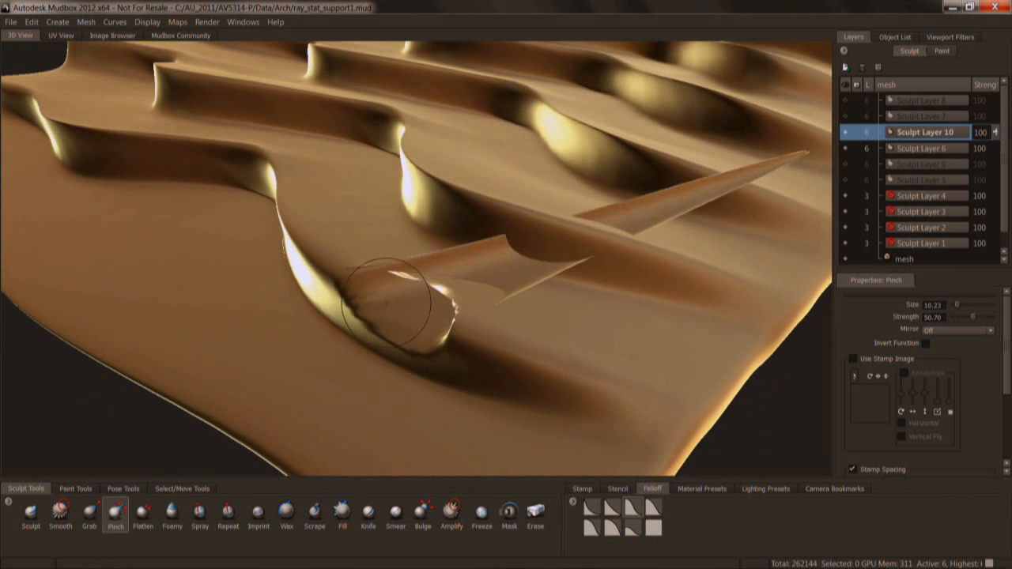
pyautogui.hotkey('ctrl', 'z')
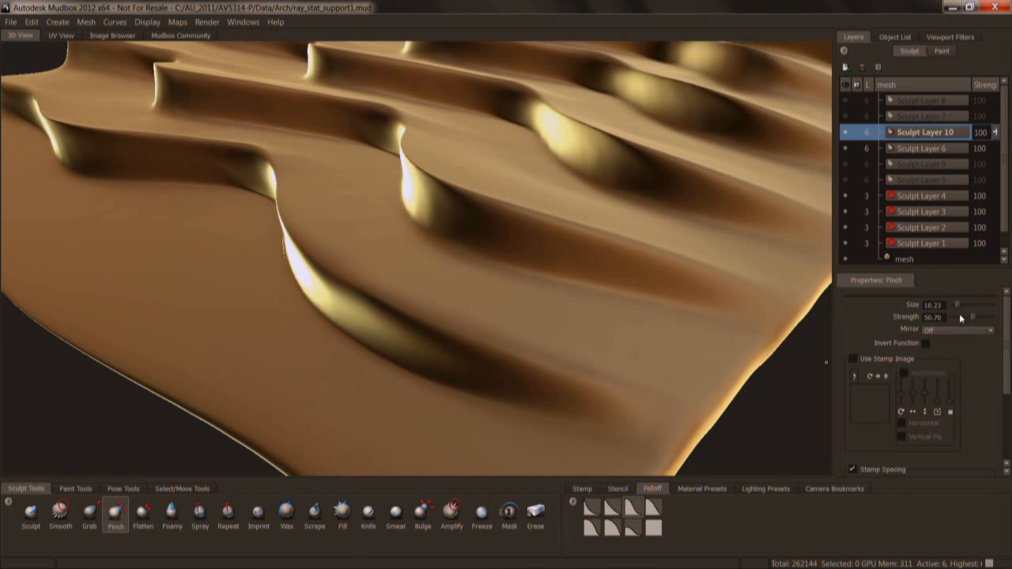
# Expand the Pinch tool's Advanced and Falloff settings to examine its pen pressure options and falloff curve.
pyautogui.scroll(-3, 917, 380)
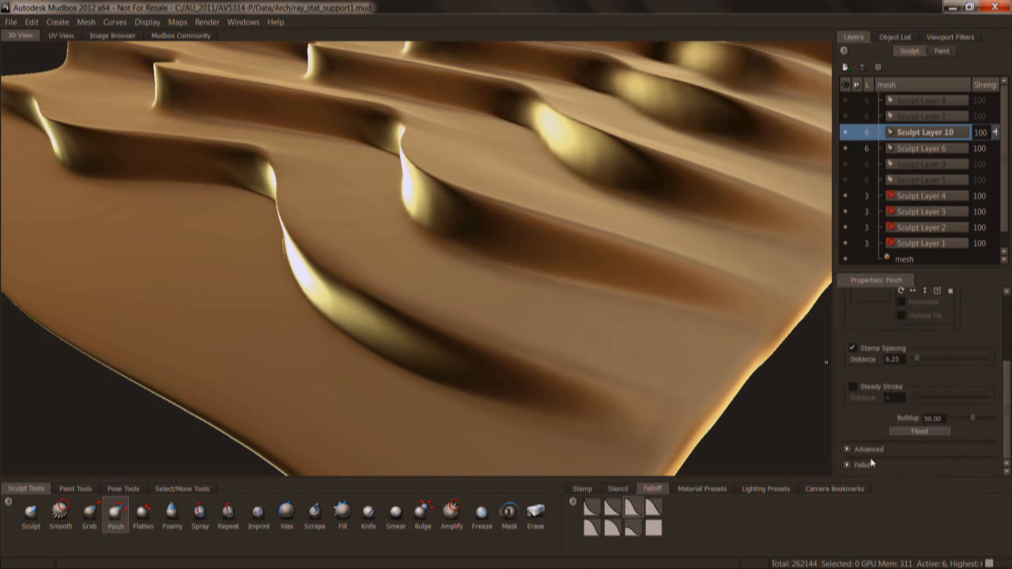
pyautogui.click(848, 450)
pyautogui.moveTo(1008, 403); pyautogui.dragTo(1007, 439)
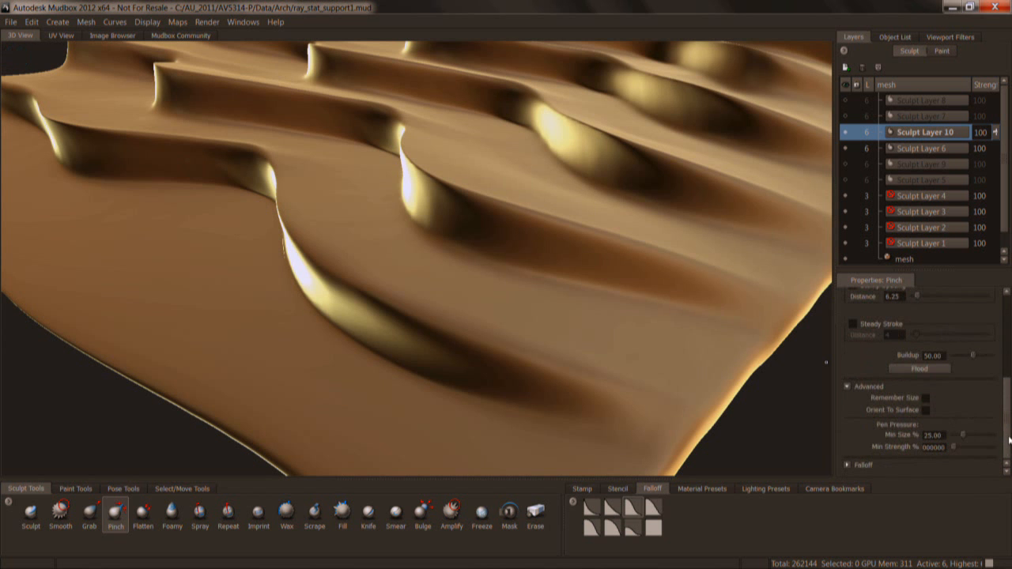
pyautogui.click(849, 465)
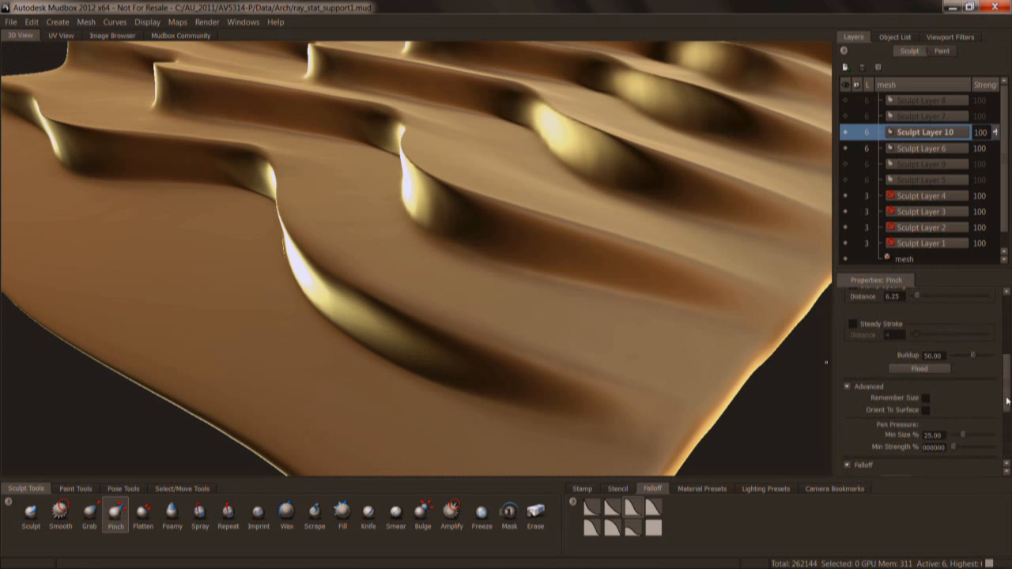
pyautogui.moveTo(1006, 401); pyautogui.dragTo(1006, 458)
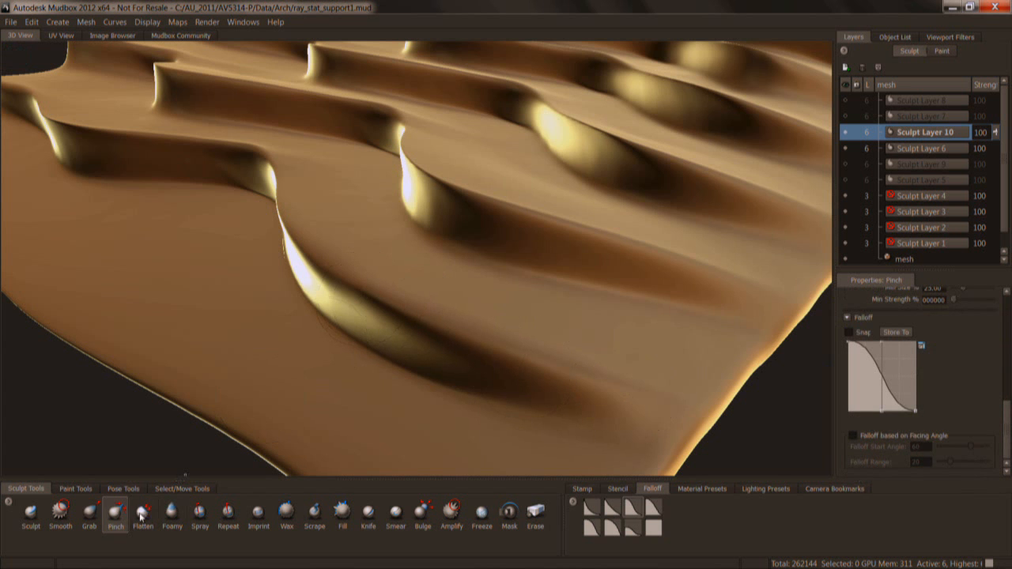
# Try a Pinch stroke along the bulge behind the front wave's crest and undo it.
pyautogui.click(142, 515)
pyautogui.click(115, 513)
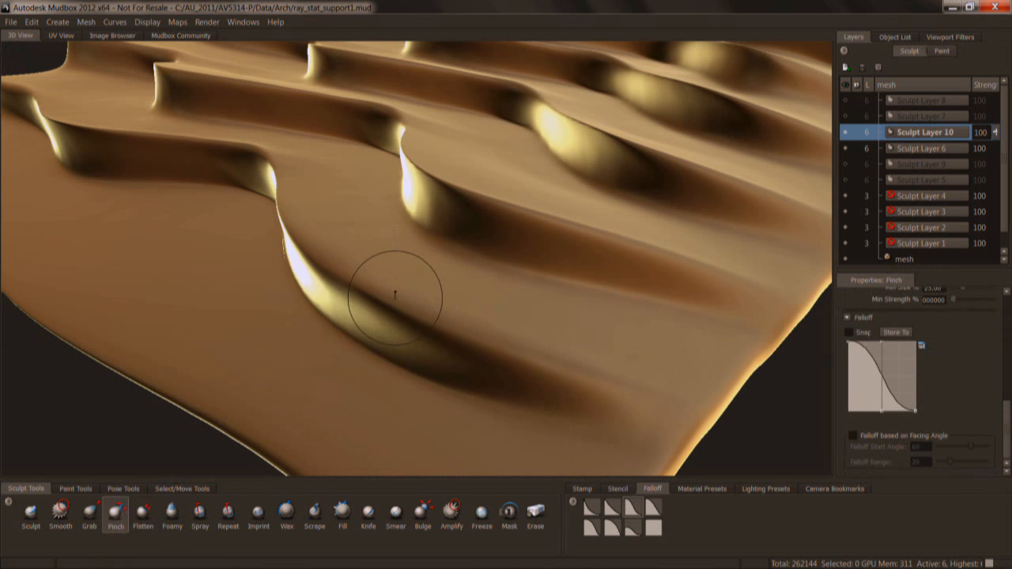
pyautogui.moveTo(311, 248)
pyautogui.mouseDown()
pyautogui.moveTo(345, 293)
pyautogui.moveTo(395, 324)
pyautogui.moveTo(481, 340)
pyautogui.moveTo(325, 264)
pyautogui.moveTo(401, 288)
pyautogui.mouseUp()
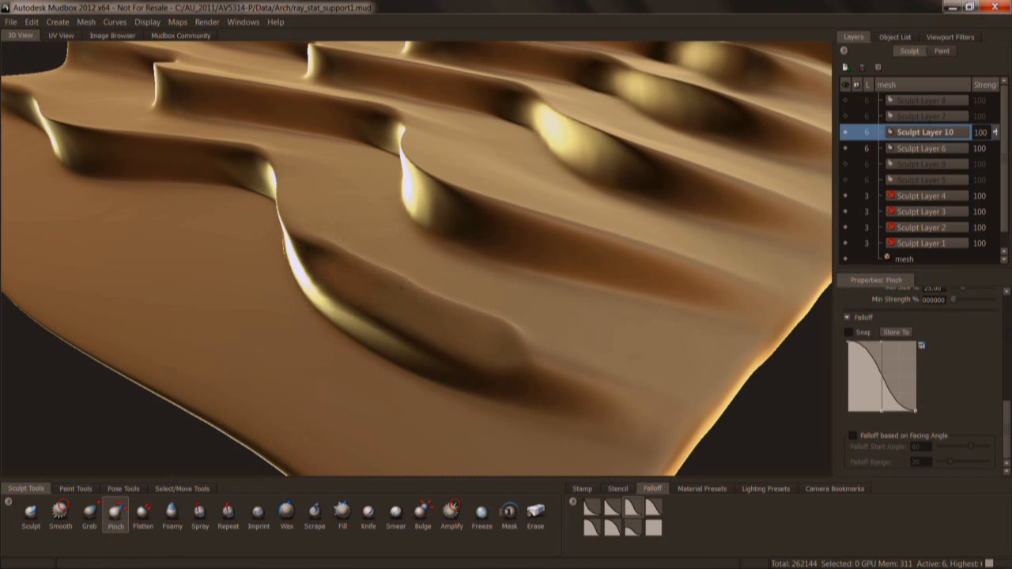
pyautogui.hotkey('ctrl', 'z')
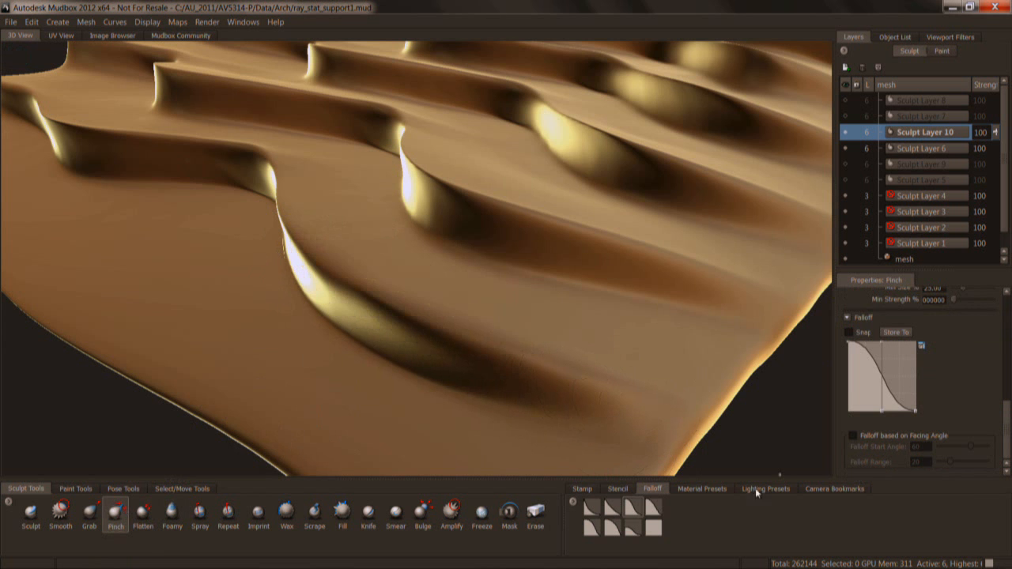
# Display the stamp presets and repeat the Pinch stroke along the bulge of the front wave.
pyautogui.click(582, 489)
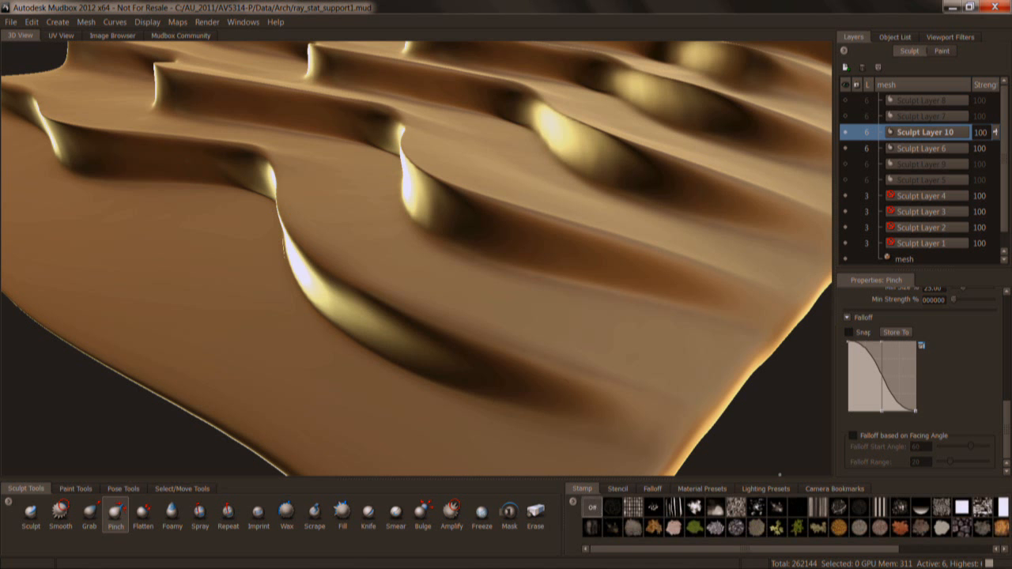
pyautogui.moveTo(340, 233)
pyautogui.mouseDown()
pyautogui.moveTo(321, 251)
pyautogui.moveTo(373, 305)
pyautogui.moveTo(442, 322)
pyautogui.mouseUp()
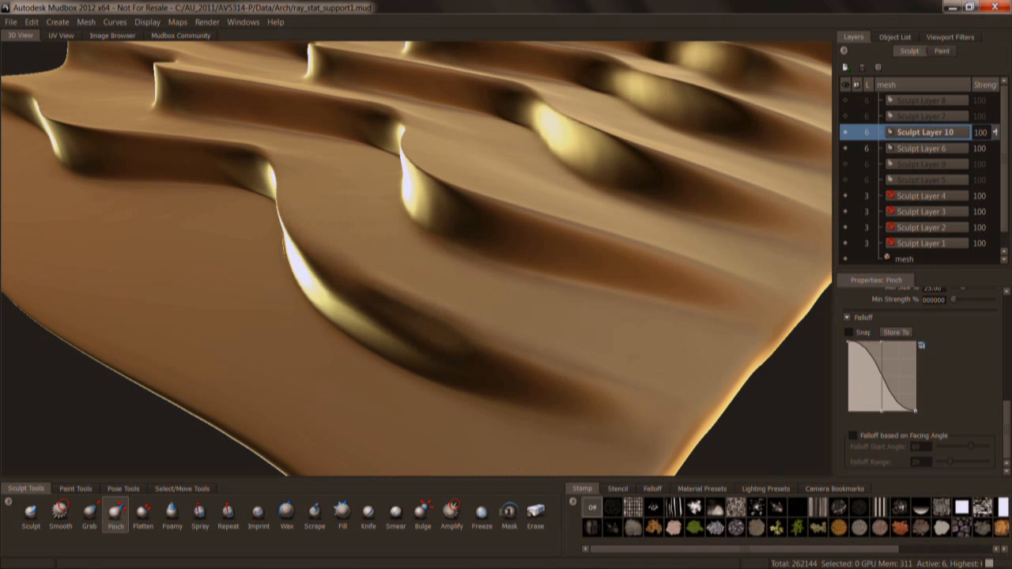
# Work over the front wave's bulge with the Flatten tool and smooth out the resulting roughness.
pyautogui.click(150, 515)
pyautogui.keyDown('alt'); pyautogui.moveTo(377, 388); pyautogui.dragTo(506, 197); pyautogui.keyUp('alt')
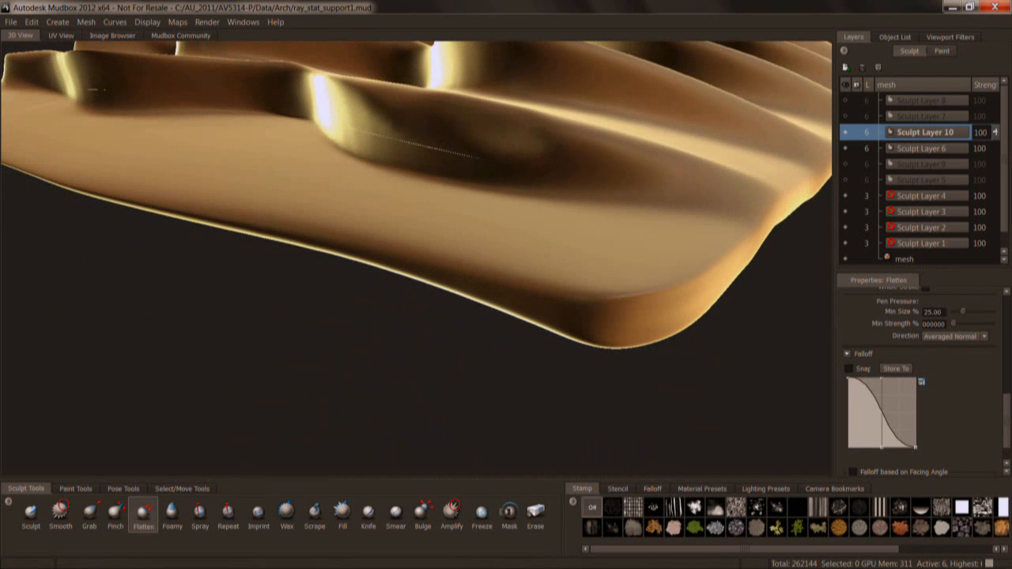
pyautogui.keyDown('alt'); pyautogui.moveTo(506, 143); pyautogui.dragTo(460, 258); pyautogui.keyUp('alt')
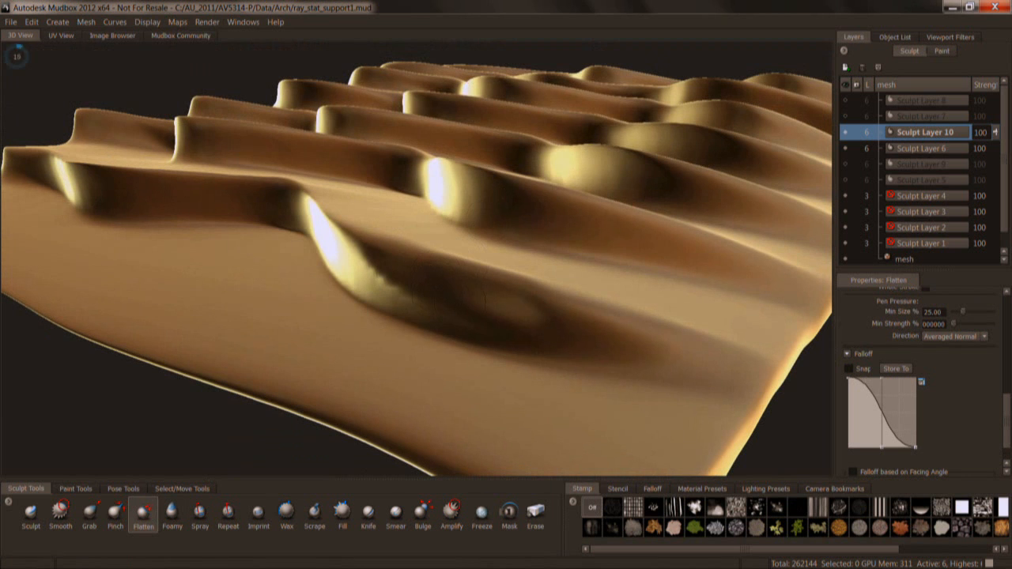
pyautogui.press('shift')
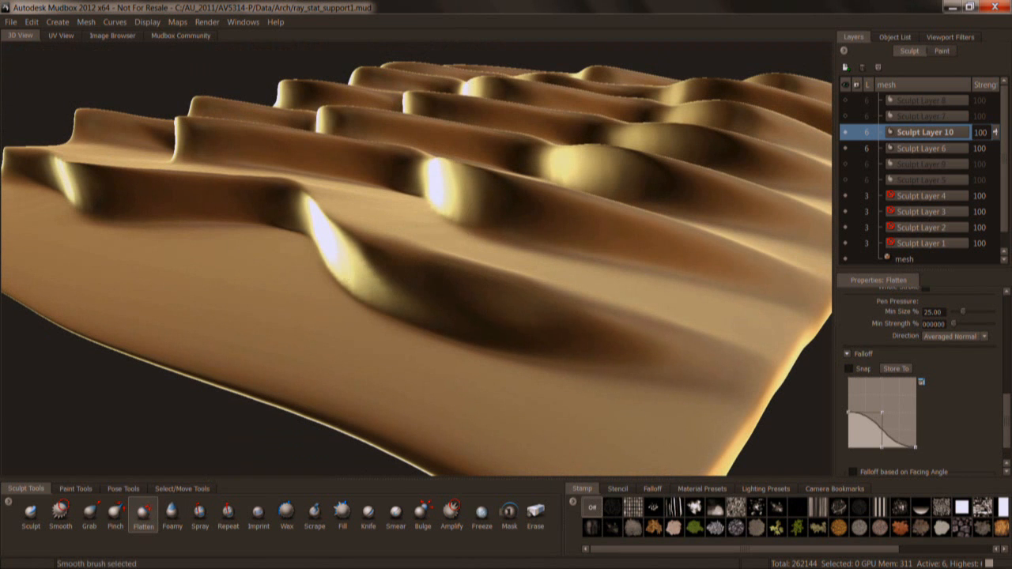
pyautogui.keyDown('alt'); pyautogui.moveTo(510, 214); pyautogui.dragTo(499, 316); pyautogui.keyUp('alt')
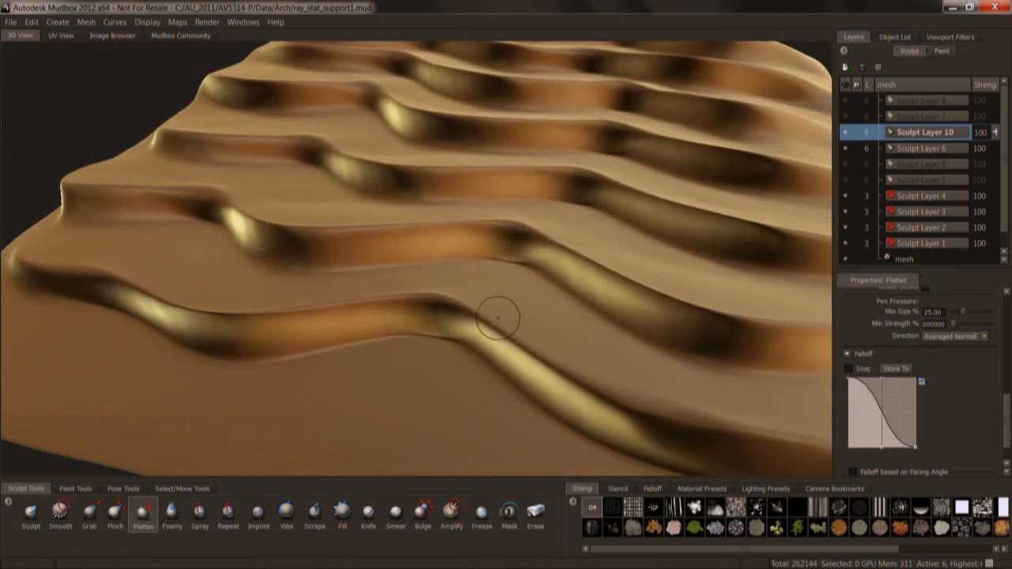
pyautogui.keyDown('alt'); pyautogui.moveTo(498, 316); pyautogui.dragTo(427, 293, button='right'); pyautogui.keyUp('alt')
pyautogui.keyDown('alt'); pyautogui.moveTo(427, 293); pyautogui.dragTo(387, 297); pyautogui.keyUp('alt')
pyautogui.keyDown('alt'); pyautogui.moveTo(545, 285); pyautogui.dragTo(676, 209, button='right'); pyautogui.keyUp('alt')
pyautogui.keyDown('alt'); pyautogui.moveTo(676, 209); pyautogui.dragTo(619, 235, button='middle'); pyautogui.keyUp('alt')
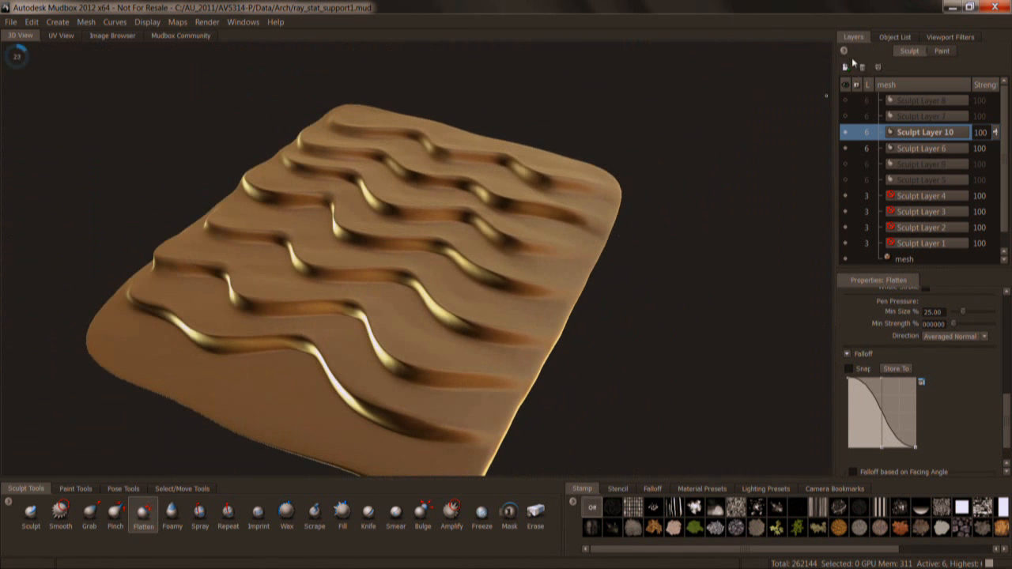
# Turn on the visibility of Sculpt Layer 7 and Sculpt Layer 8.
pyautogui.click(916, 117)
pyautogui.click(844, 116)
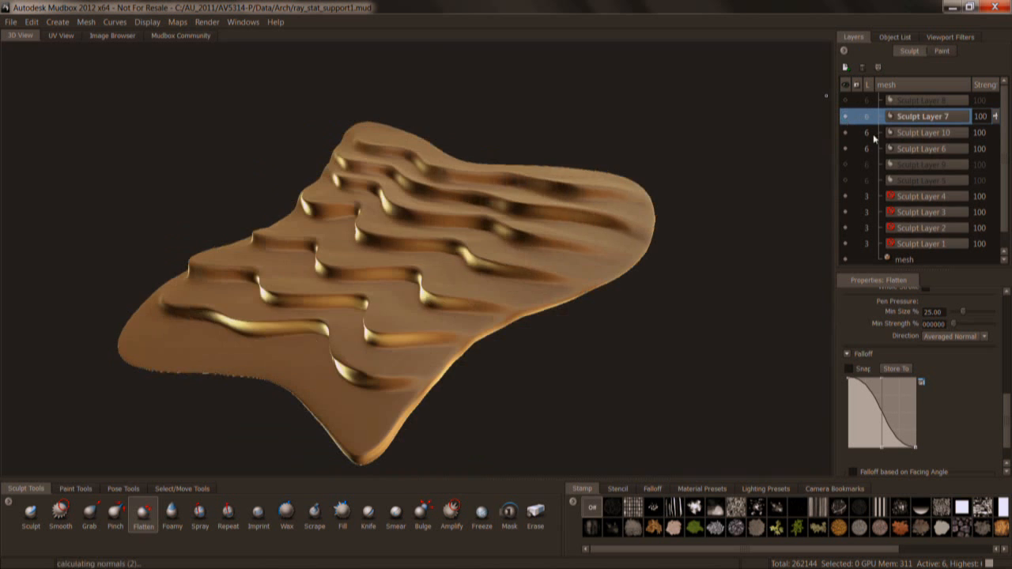
pyautogui.moveTo(592, 336)
pyautogui.keyDown('alt'); pyautogui.mouseDown()
pyautogui.moveTo(629, 265)
pyautogui.moveTo(680, 269)
pyautogui.moveTo(562, 344)
pyautogui.moveTo(624, 269)
pyautogui.moveTo(678, 252)
pyautogui.mouseUp(); pyautogui.keyUp('alt')
pyautogui.click(898, 101)
pyautogui.click(845, 100)
# Unhide the rest of the gas station scene around the canopy, including the pumps, column and building.
pyautogui.click(892, 37)
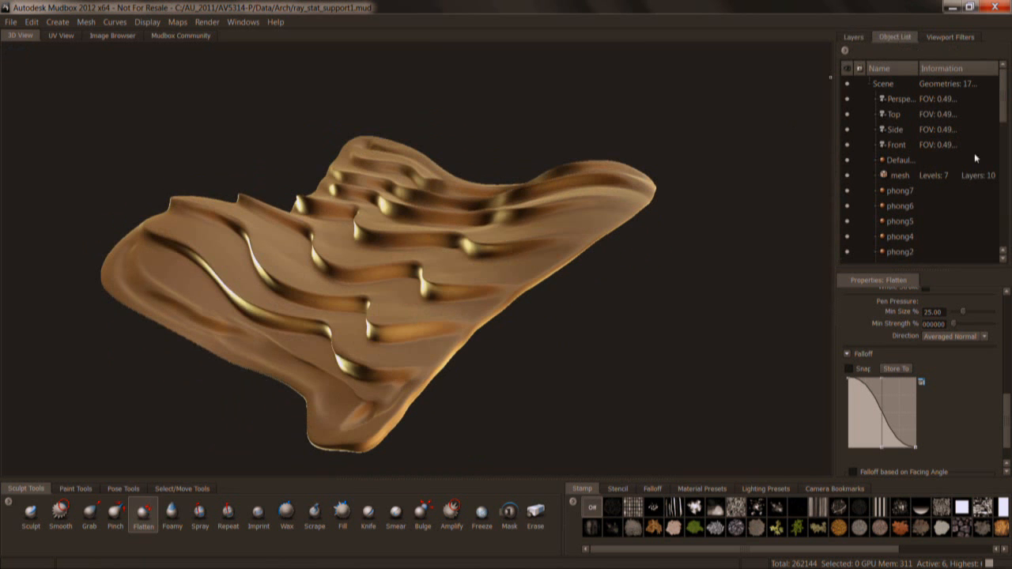
pyautogui.moveTo(506, 287); pyautogui.dragTo(479, 308, button='right')
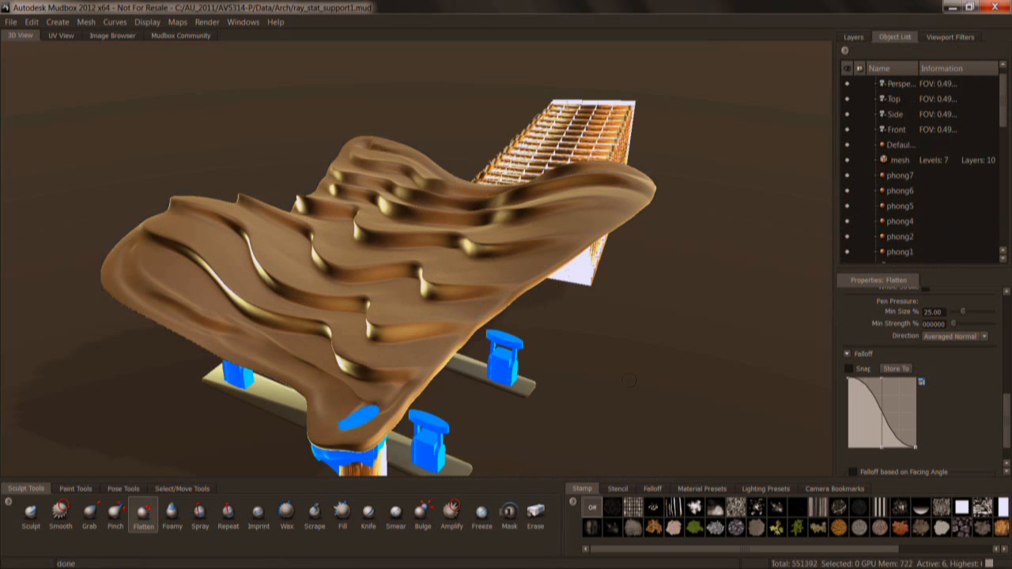
pyautogui.keyDown('alt'); pyautogui.moveTo(630, 343); pyautogui.dragTo(633, 292); pyautogui.keyUp('alt')
pyautogui.keyDown('alt'); pyautogui.moveTo(632, 293); pyautogui.dragTo(672, 273, button='right'); pyautogui.keyUp('alt')
pyautogui.keyDown('alt'); pyautogui.moveTo(671, 272); pyautogui.dragTo(488, 225); pyautogui.keyUp('alt')
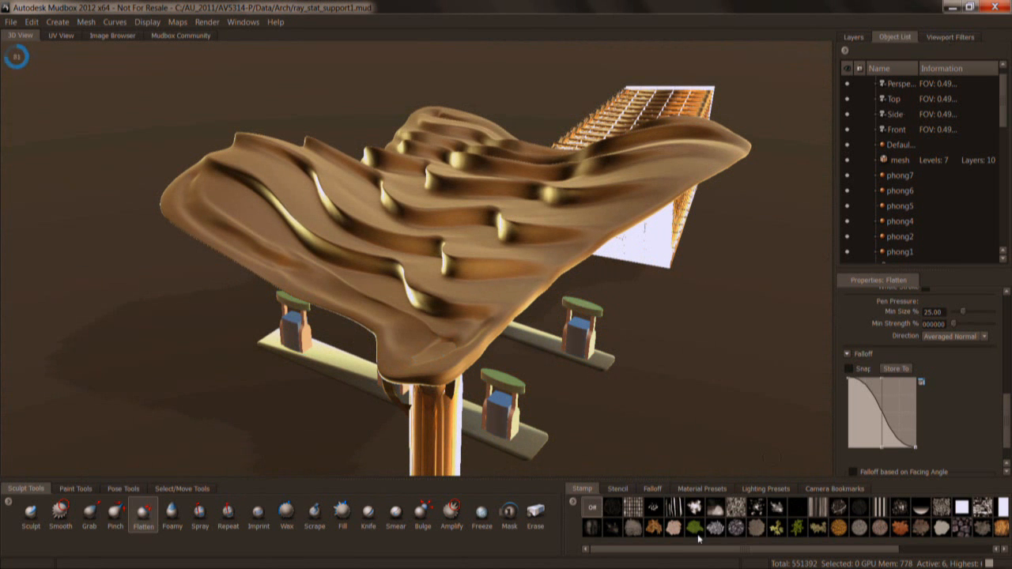
# Try the blue-grey material preset on the canopy, then replace it with the reddish-brown preset with teal highlights.
pyautogui.click(682, 490)
pyautogui.moveTo(577, 242); pyautogui.dragTo(585, 281, button='right')
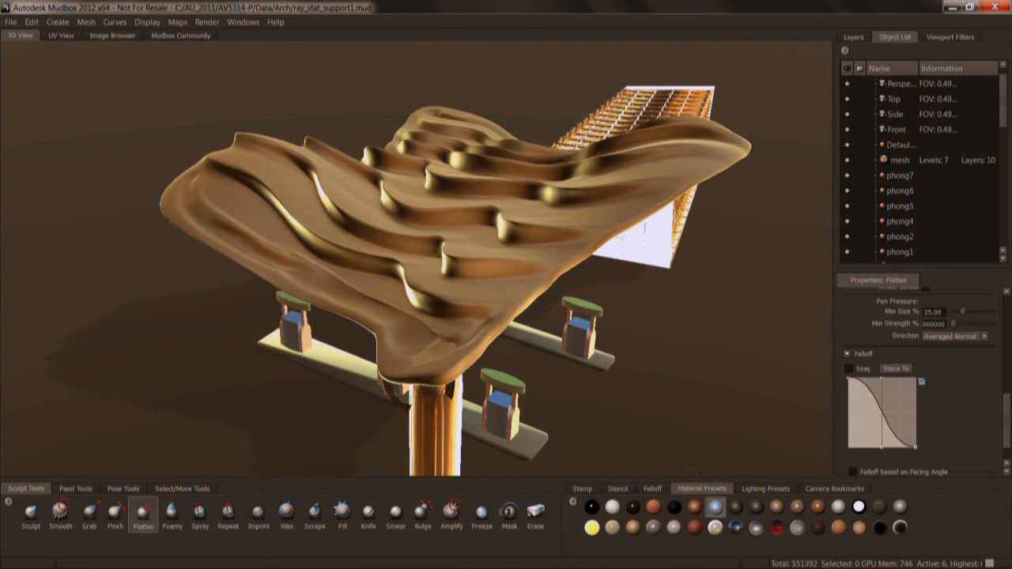
pyautogui.click(715, 510)
pyautogui.keyDown('alt'); pyautogui.moveTo(672, 423); pyautogui.dragTo(658, 439); pyautogui.keyUp('alt')
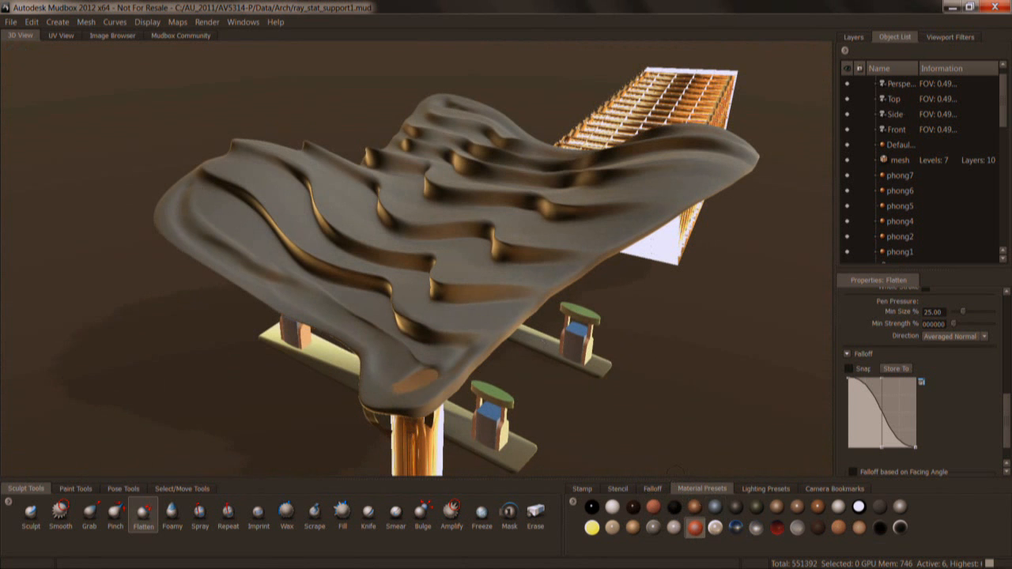
pyautogui.click(694, 527)
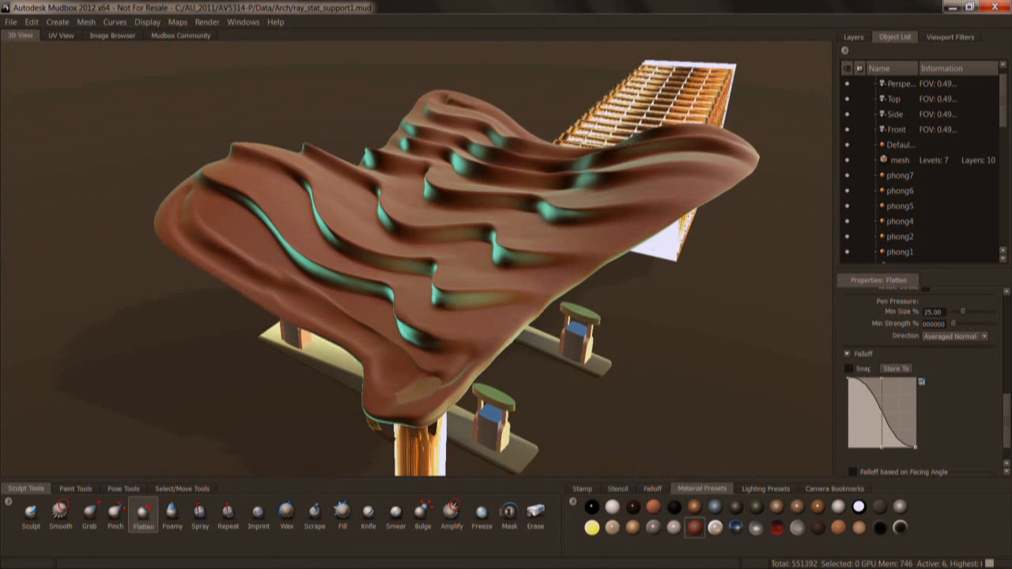
# Turn on the Ambient Occlusion viewport filter and inspect the shading on the canopy.
pyautogui.click(958, 38)
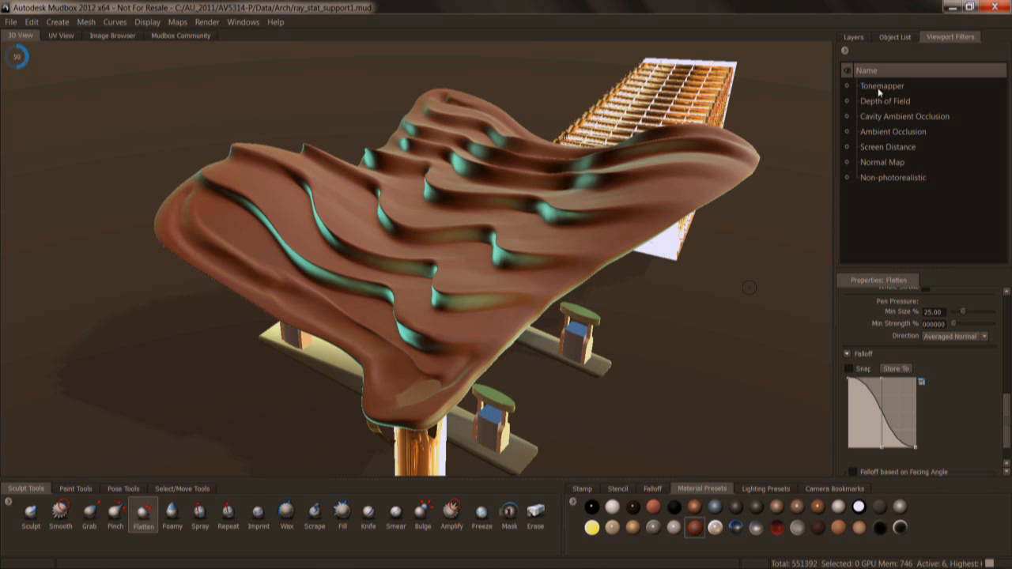
pyautogui.click(863, 129)
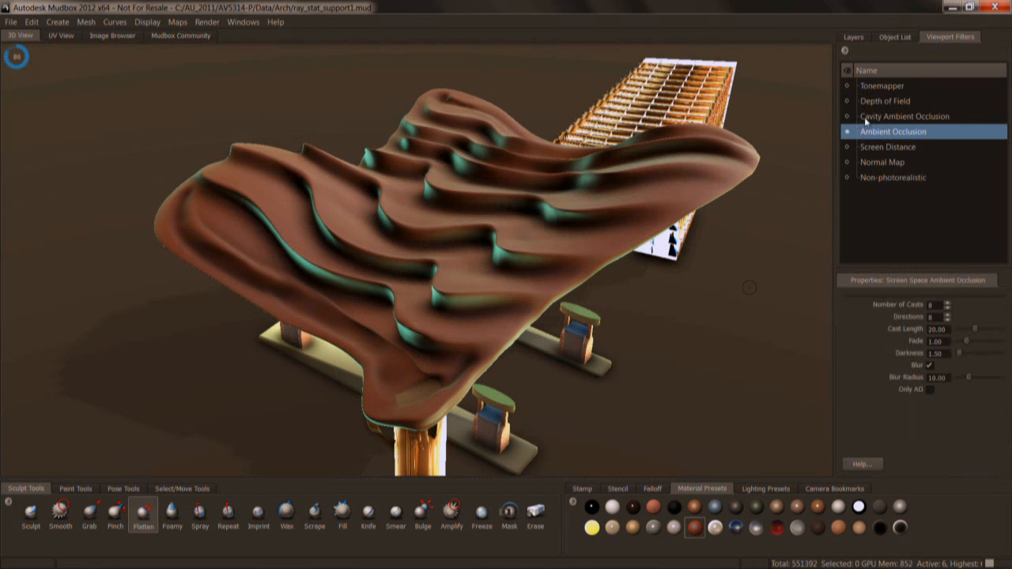
pyautogui.keyDown('alt'); pyautogui.moveTo(749, 288); pyautogui.dragTo(676, 275); pyautogui.keyUp('alt')
pyautogui.keyDown('alt'); pyautogui.moveTo(676, 275); pyautogui.dragTo(751, 283, button='right'); pyautogui.keyUp('alt')
pyautogui.keyDown('alt'); pyautogui.moveTo(751, 283); pyautogui.dragTo(695, 289); pyautogui.keyUp('alt')
pyautogui.keyDown('alt'); pyautogui.moveTo(597, 355); pyautogui.dragTo(626, 285); pyautogui.keyUp('alt')
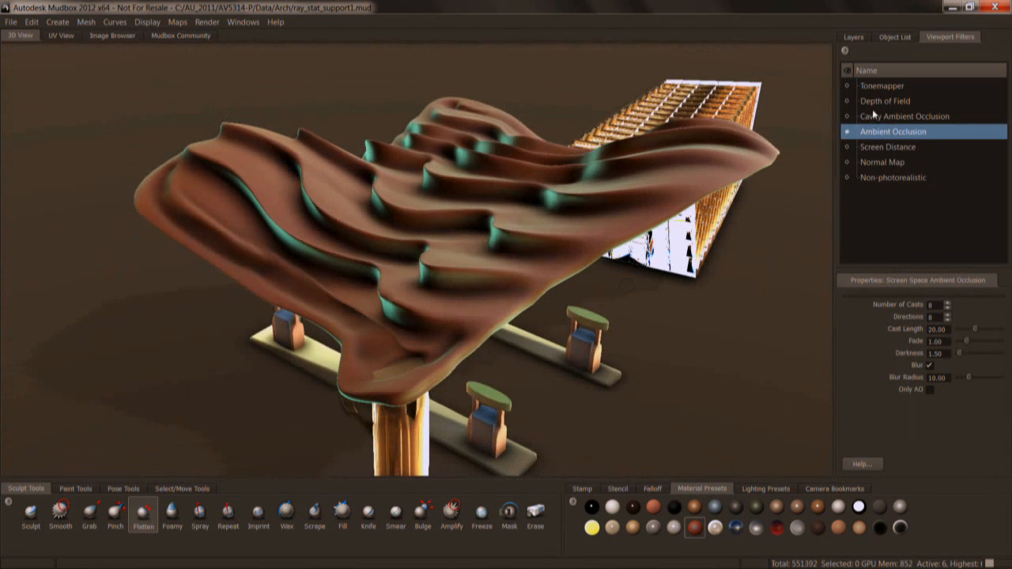
# Try the Cavity Ambient Occlusion filter on the canopy, then turn off both occlusion filters.
pyautogui.click(868, 119)
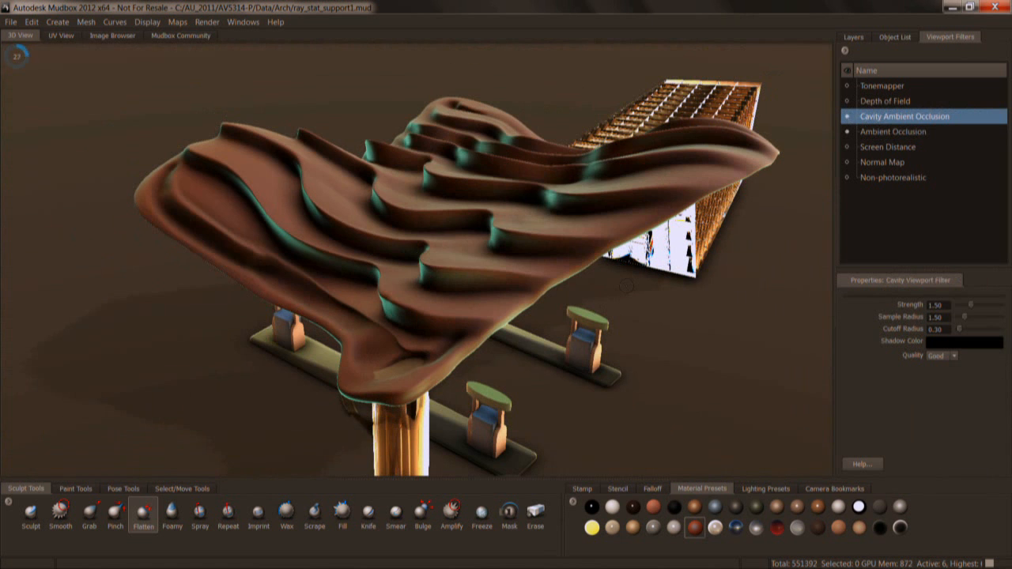
pyautogui.keyDown('alt'); pyautogui.moveTo(528, 212); pyautogui.dragTo(451, 259); pyautogui.keyUp('alt')
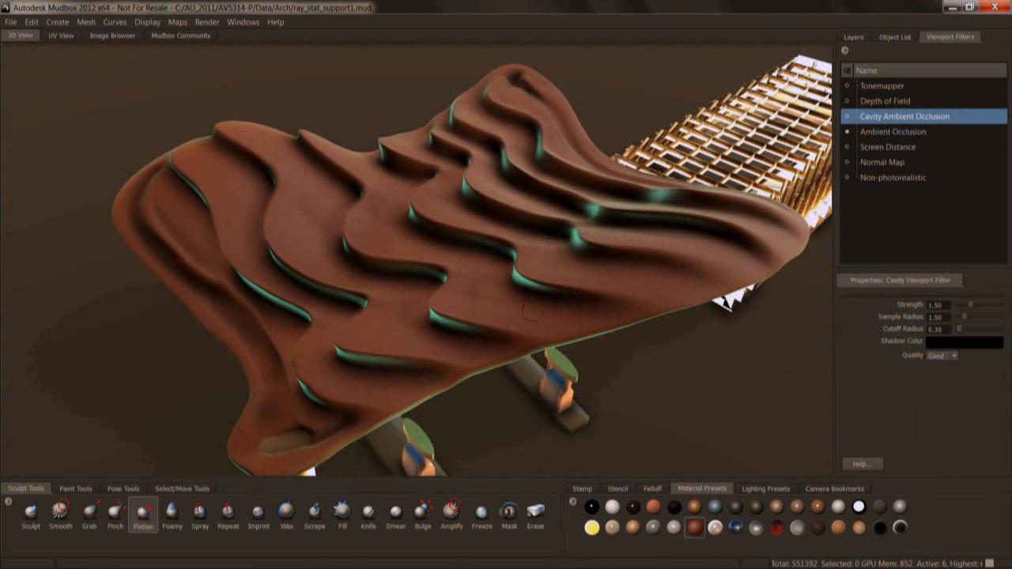
pyautogui.moveTo(358, 227)
pyautogui.keyDown('alt'); pyautogui.mouseDown()
pyautogui.moveTo(280, 264)
pyautogui.moveTo(181, 265)
pyautogui.mouseUp(); pyautogui.keyUp('alt')
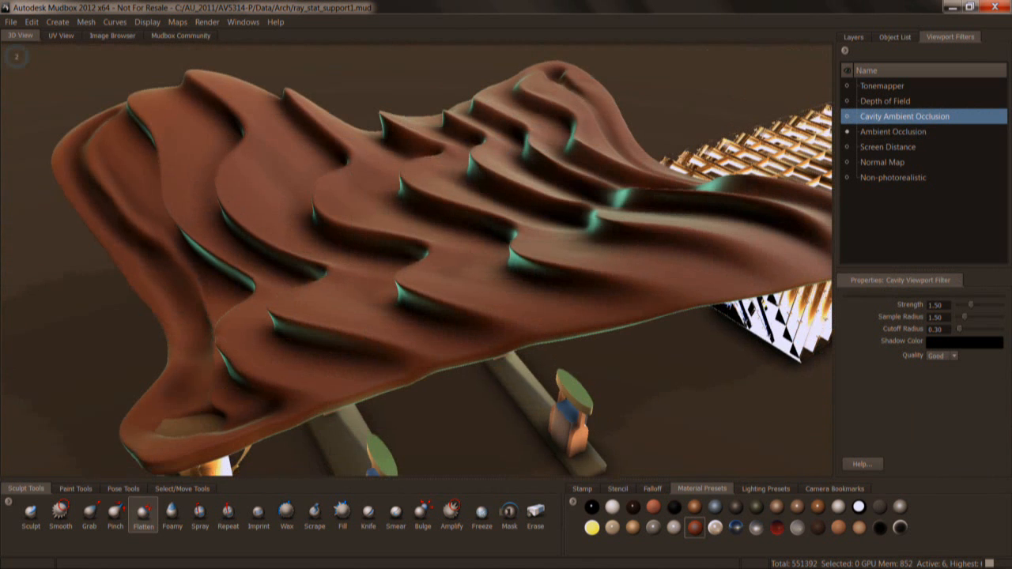
pyautogui.click(850, 131)
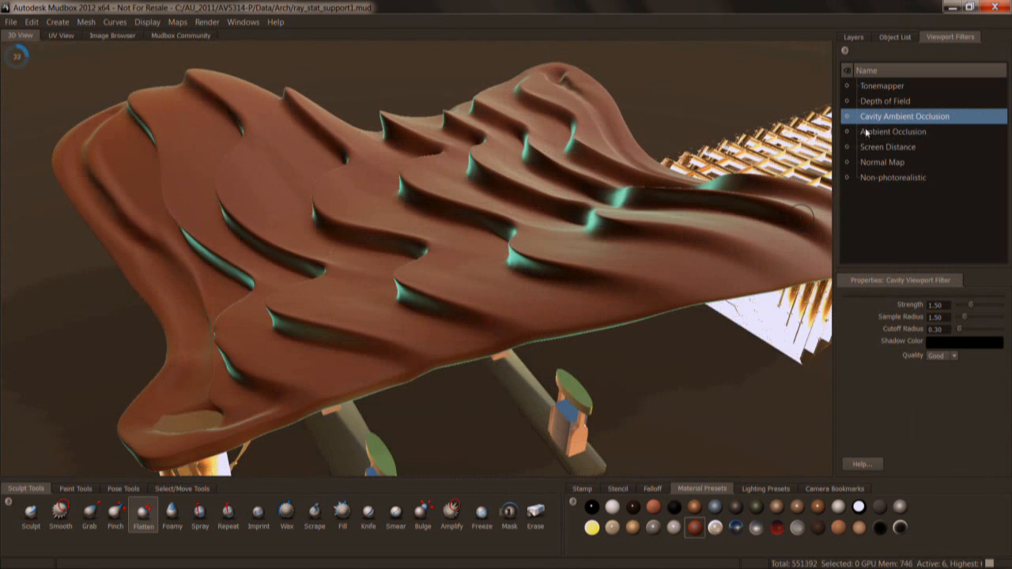
pyautogui.click(853, 38)
pyautogui.keyDown('alt'); pyautogui.moveTo(332, 260); pyautogui.dragTo(419, 202); pyautogui.keyUp('alt')
pyautogui.click(13, 25)
pyautogui.click(13, 22)
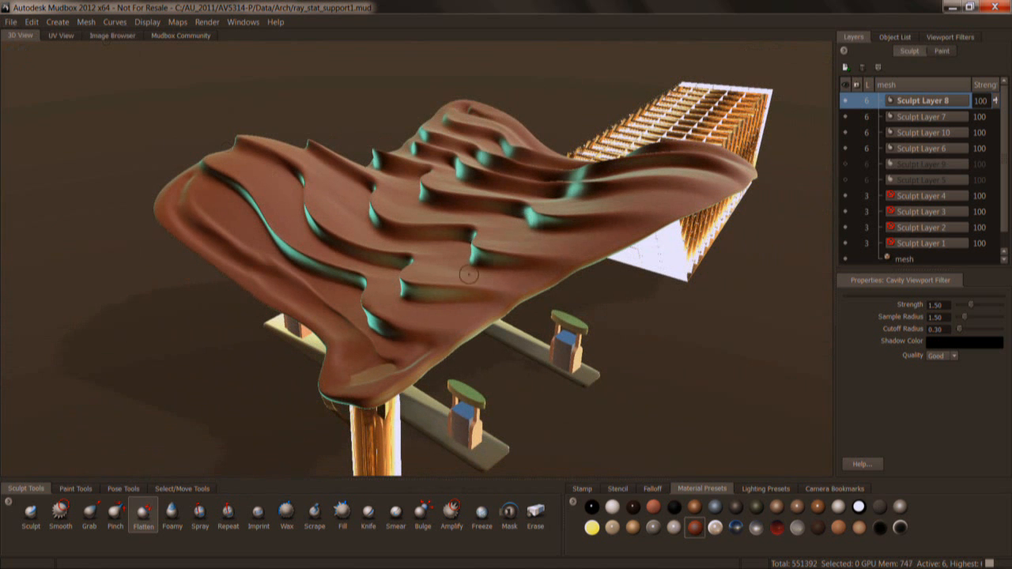
# Switch to the PowerPoint slide show and advance to the Vector Displacement slide.
pyautogui.hotkey('alt', 'Tab')
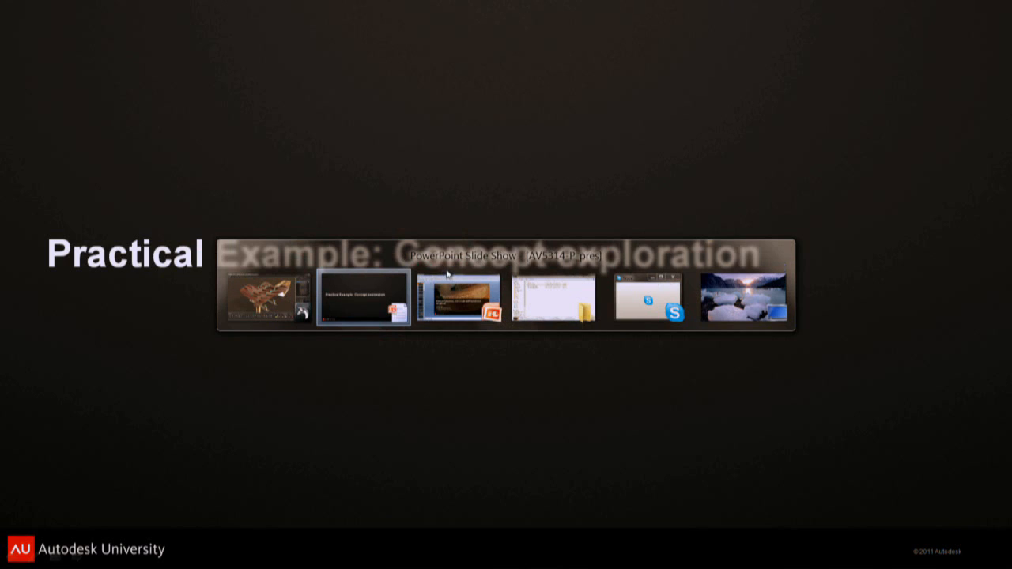
pyautogui.click(482, 325)
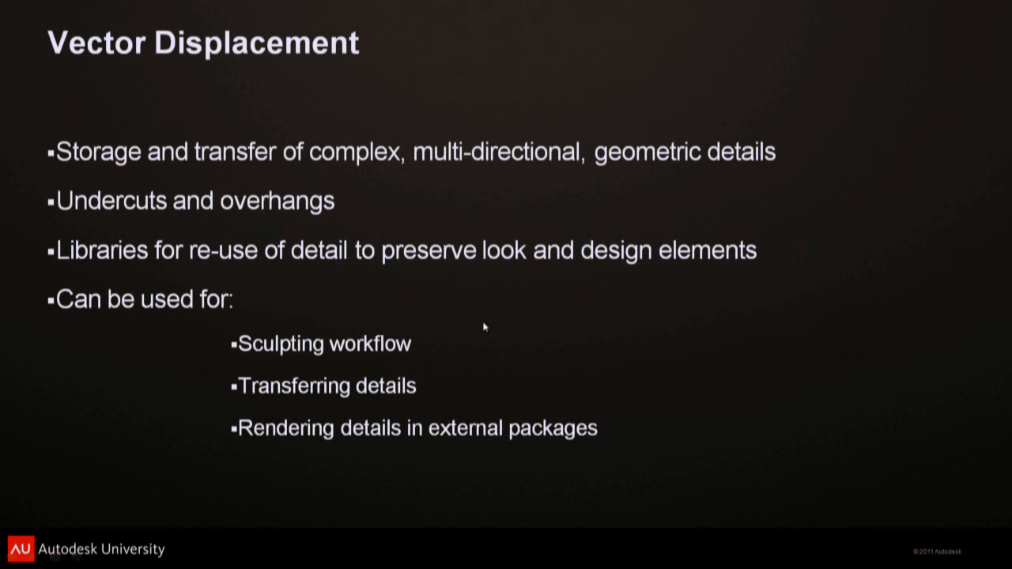
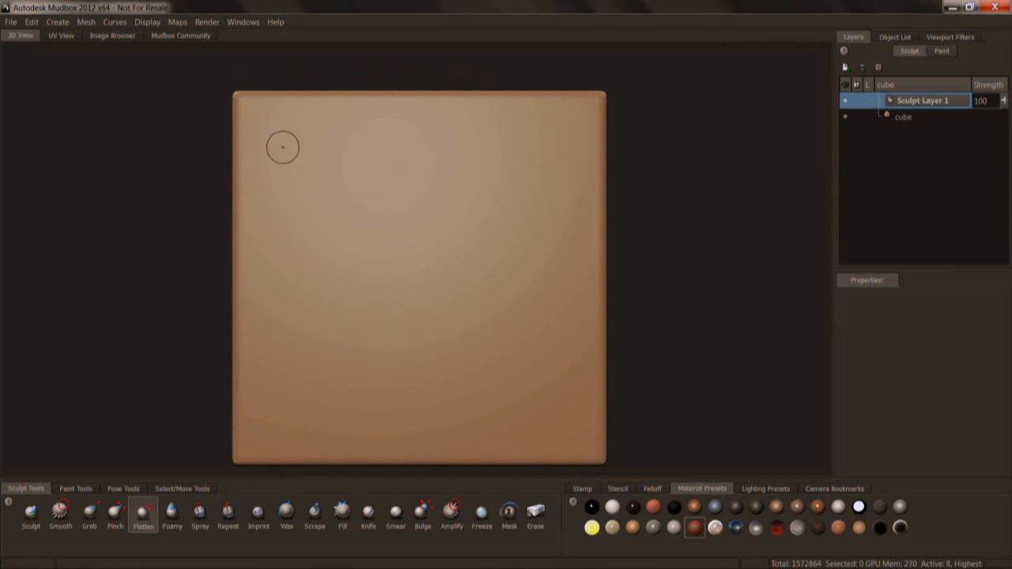
# Open Ornate_Moulding_vdm.tif from the VDM textures folder in the Image Browser, with a wider thumbnail area.
pyautogui.moveTo(682, 295)
pyautogui.mouseDown(button='right')
pyautogui.moveTo(732, 292)
pyautogui.moveTo(697, 298)
pyautogui.mouseUp(button='right')
pyautogui.keyDown('alt'); pyautogui.moveTo(400, 257); pyautogui.dragTo(465, 319); pyautogui.keyUp('alt')
pyautogui.keyDown('alt'); pyautogui.moveTo(466, 319); pyautogui.dragTo(501, 310, button='right'); pyautogui.keyUp('alt')
pyautogui.keyDown('alt'); pyautogui.moveTo(501, 310); pyautogui.dragTo(378, 239); pyautogui.keyUp('alt')
pyautogui.click(119, 35)
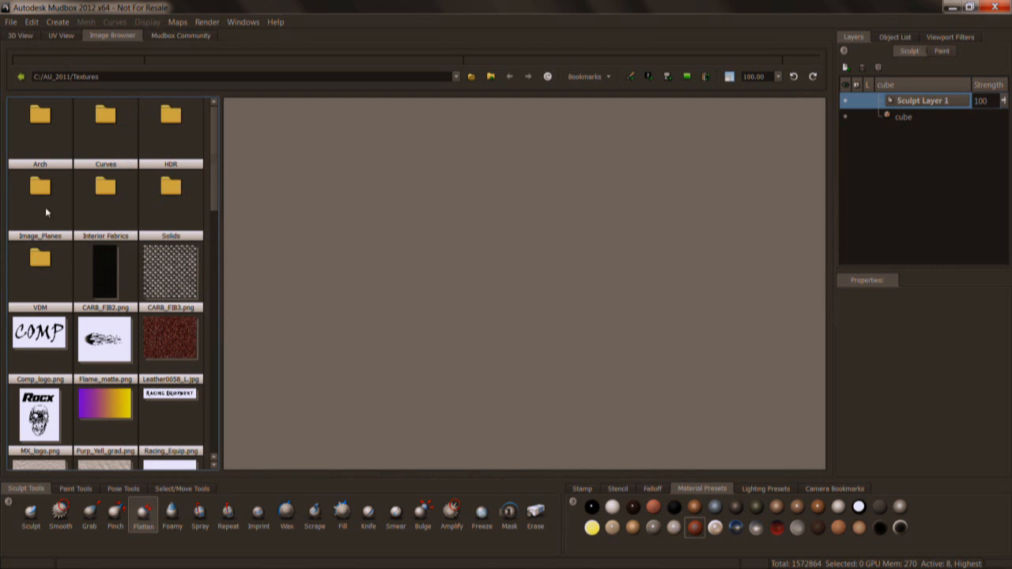
pyautogui.moveTo(214, 193); pyautogui.dragTo(250, 159)
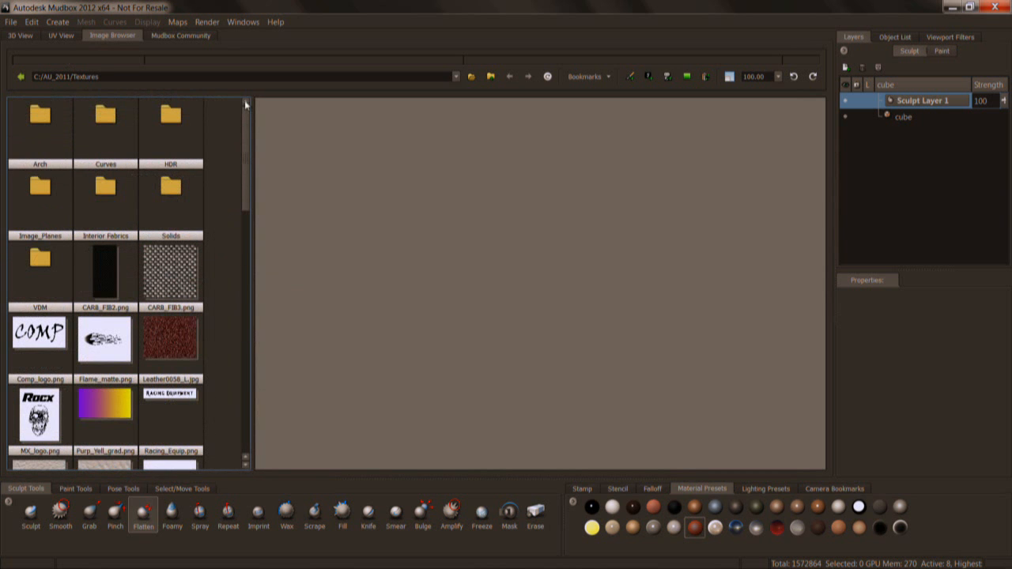
pyautogui.click(594, 76)
pyautogui.click(590, 63)
pyautogui.doubleClick(40, 260)
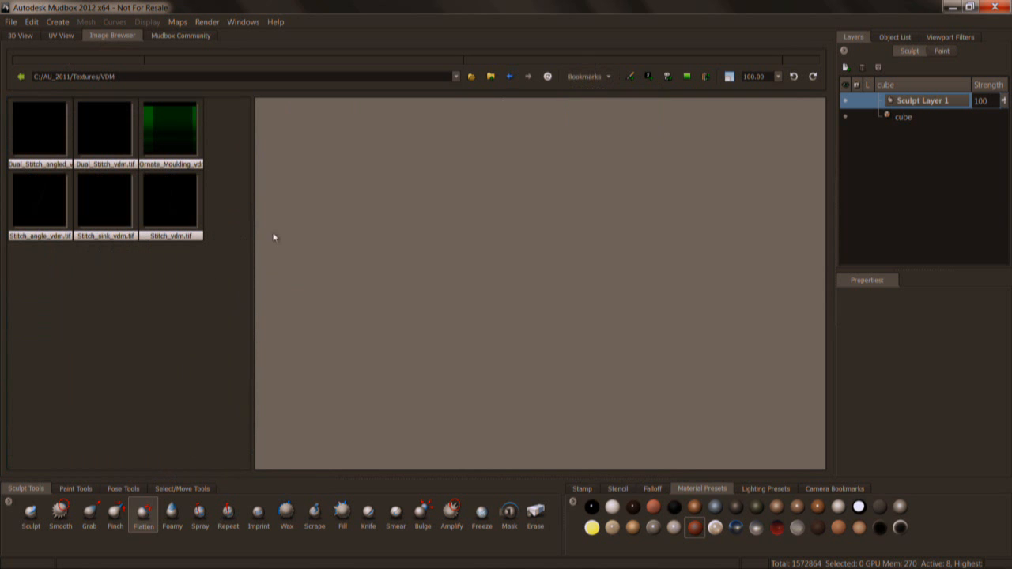
pyautogui.click(181, 138)
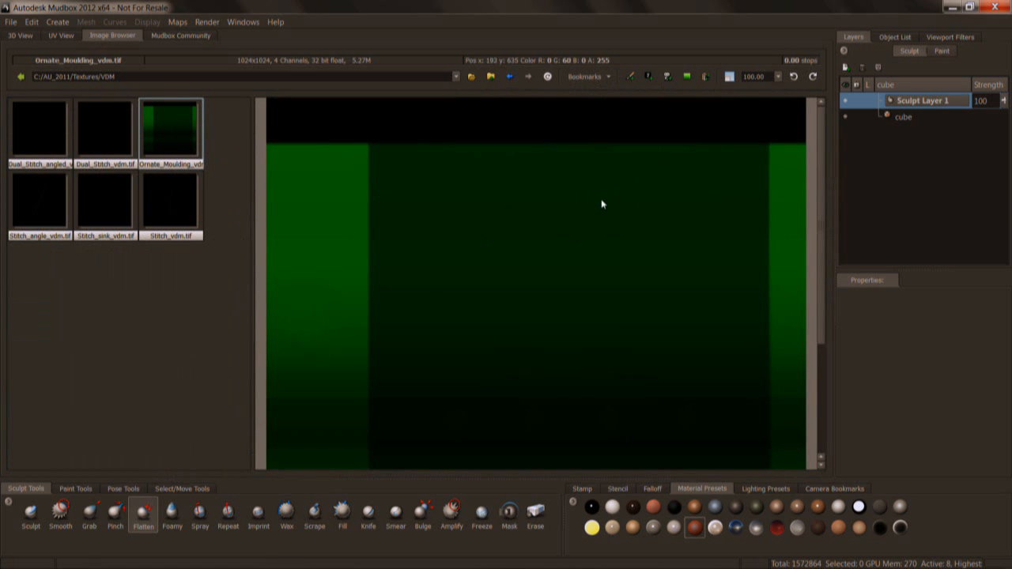
# Fit the whole moulding map in the preview and raise its exposure to 2.12 stops to examine its displacement detail.
pyautogui.press('+')
pyautogui.press('+')
pyautogui.press('+')
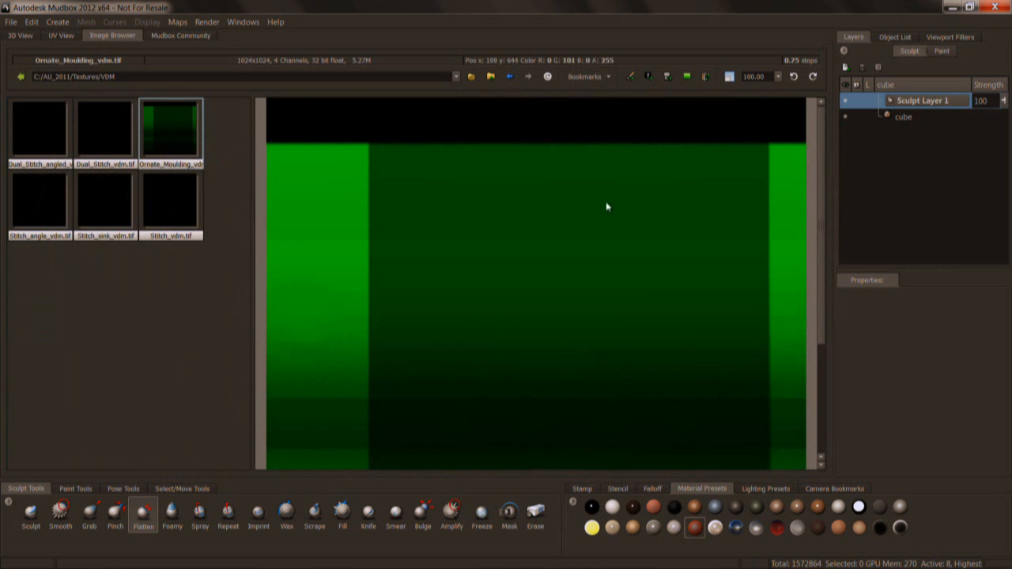
pyautogui.click(729, 77)
pyautogui.press('+')
pyautogui.press('+')
pyautogui.press('+')
pyautogui.press('+')
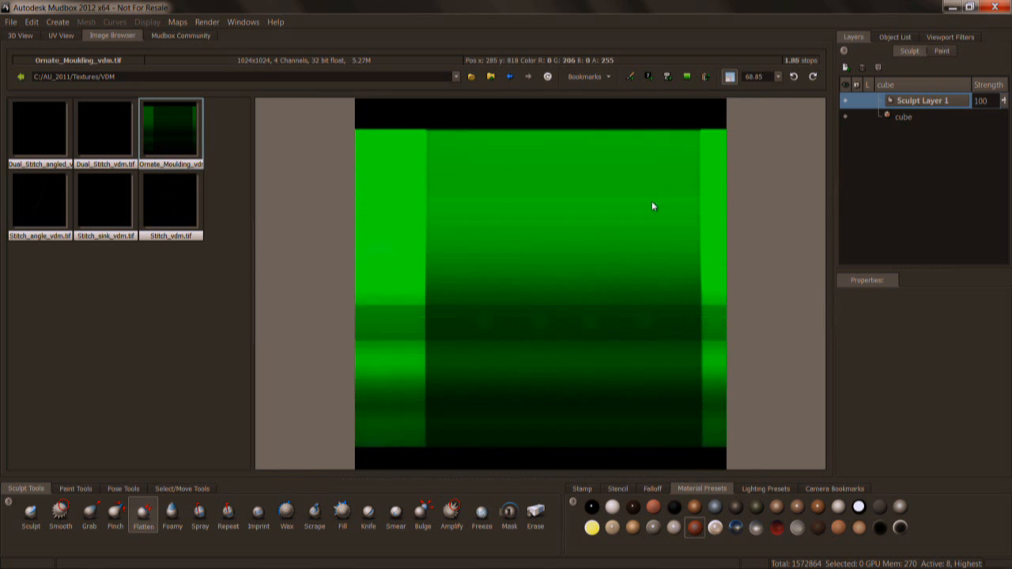
pyautogui.press('+')
pyautogui.press('+')
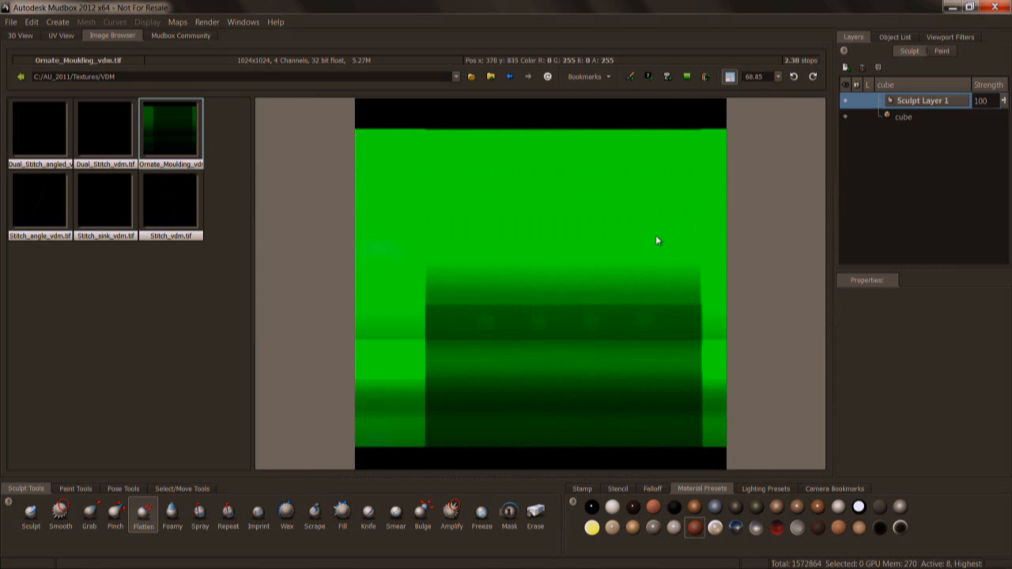
pyautogui.press('-')
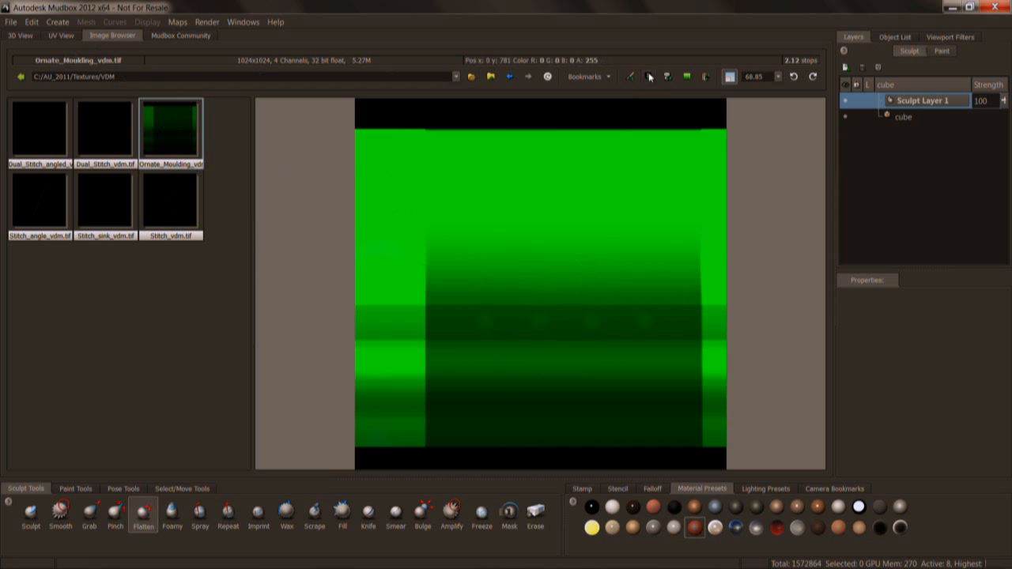
# Load the ornate moulding map as a stencil and shrink it onto the middle of the cube's front face.
pyautogui.click(22, 36)
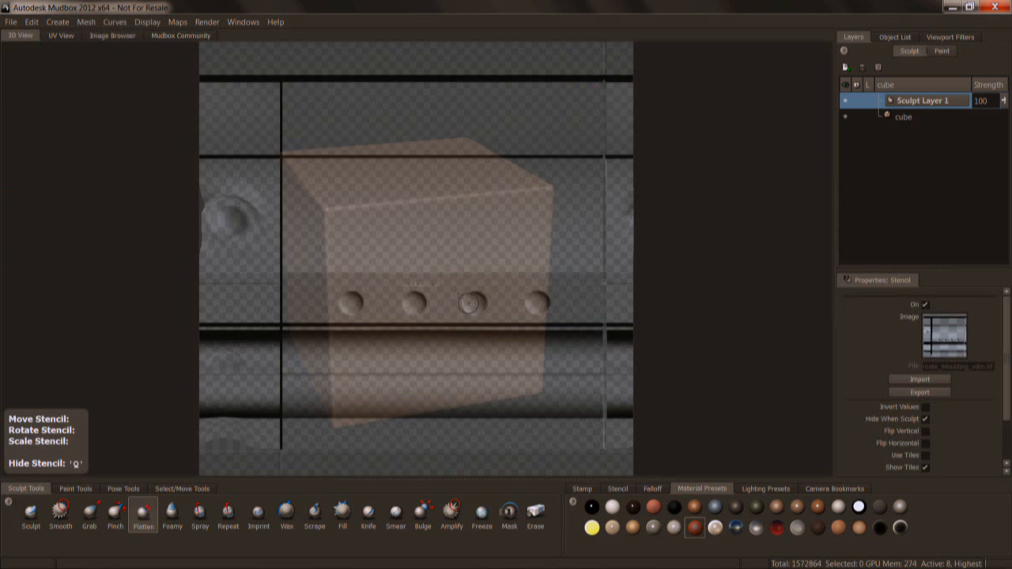
pyautogui.keyDown('alt'); pyautogui.moveTo(500, 320); pyautogui.dragTo(478, 313); pyautogui.keyUp('alt')
pyautogui.moveTo(478, 313); pyautogui.dragTo(448, 298, button='right')
pyautogui.keyDown('alt'); pyautogui.moveTo(448, 298); pyautogui.dragTo(434, 269); pyautogui.keyUp('alt')
pyautogui.moveTo(433, 269)
pyautogui.mouseDown(button='right')
pyautogui.moveTo(425, 229)
pyautogui.moveTo(433, 252)
pyautogui.mouseUp(button='right')
pyautogui.moveTo(432, 252); pyautogui.dragTo(427, 264, button='middle')
# Choose the Sculpt brush and disable its Use Stamp Image and Steady Stroke options.
pyautogui.click(31, 512)
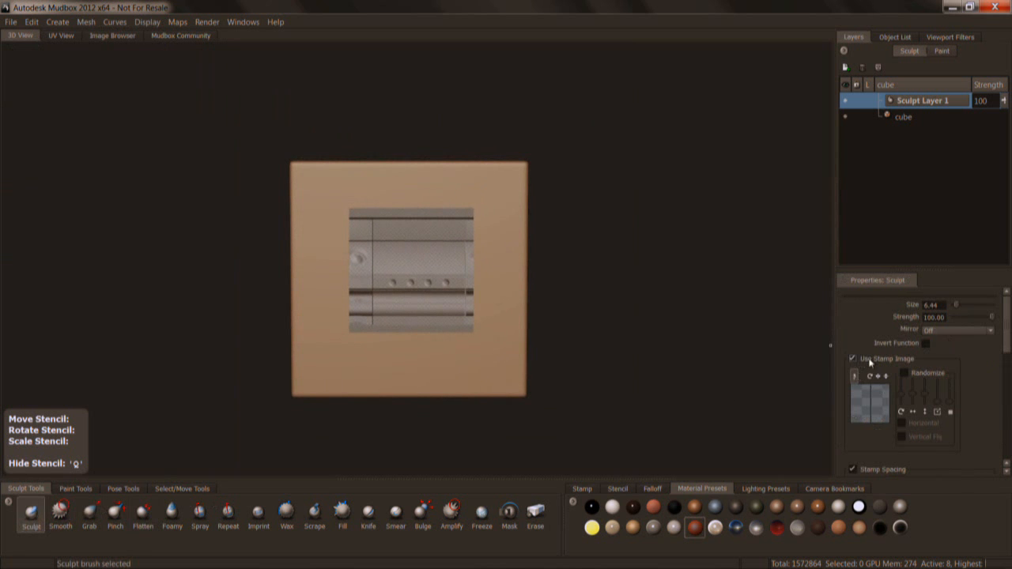
pyautogui.click(856, 358)
pyautogui.moveTo(1009, 339)
pyautogui.mouseDown()
pyautogui.moveTo(1009, 382)
pyautogui.moveTo(995, 322)
pyautogui.mouseUp()
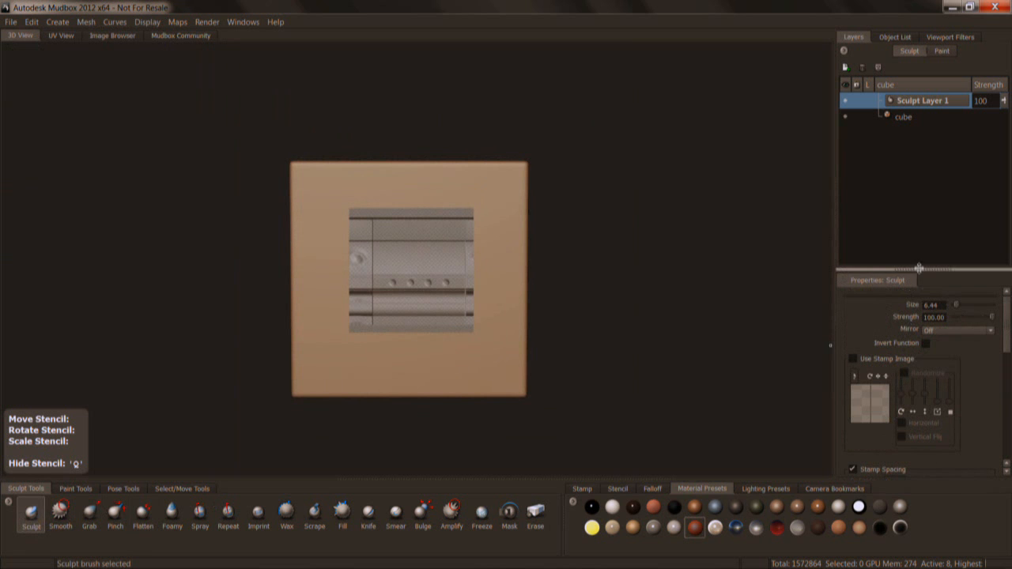
pyautogui.moveTo(917, 271); pyautogui.dragTo(919, 235)
pyautogui.moveTo(1009, 295)
pyautogui.mouseDown()
pyautogui.moveTo(1009, 369)
pyautogui.moveTo(1007, 318)
pyautogui.mouseUp()
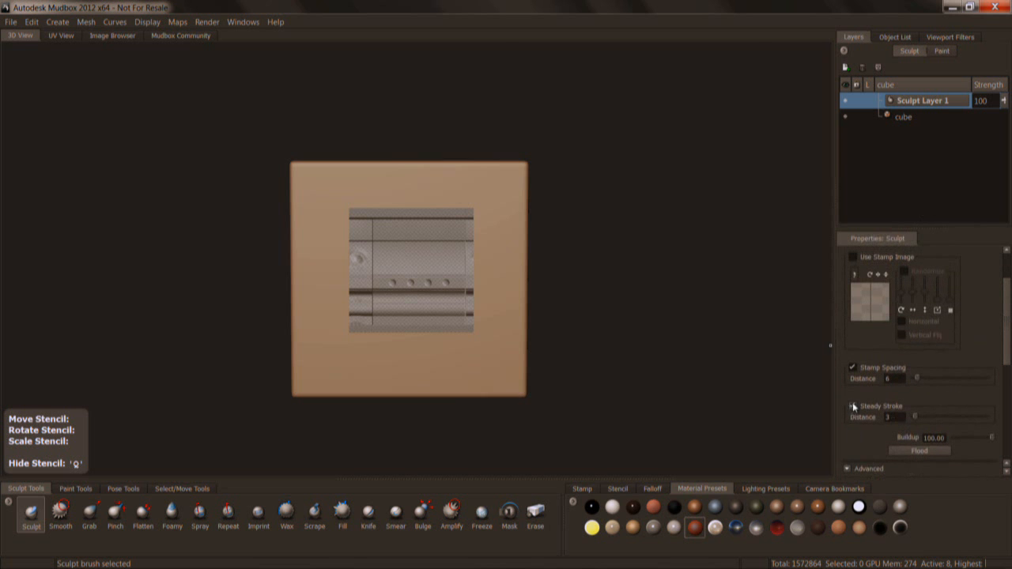
# Flood the moulding stencil onto the cube's front face, inspect the relief with the stencil hidden, and undo the flood.
pyautogui.click(917, 450)
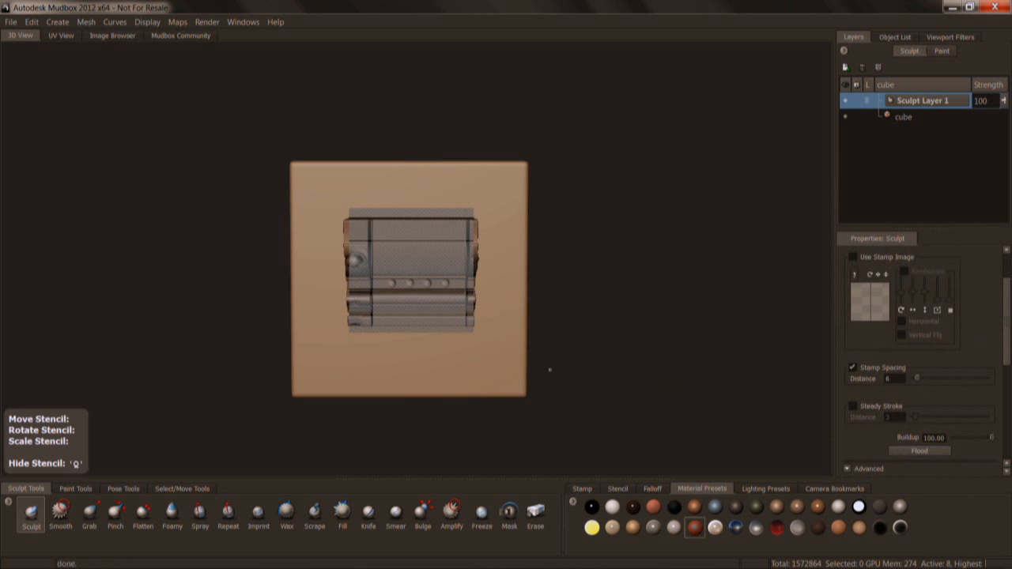
pyautogui.press('q')
pyautogui.keyDown('alt'); pyautogui.moveTo(540, 369); pyautogui.dragTo(531, 350); pyautogui.keyUp('alt')
pyautogui.keyDown('alt'); pyautogui.moveTo(531, 350); pyautogui.dragTo(566, 350, button='right'); pyautogui.keyUp('alt')
pyautogui.moveTo(565, 350)
pyautogui.keyDown('alt'); pyautogui.mouseDown()
pyautogui.moveTo(664, 354)
pyautogui.moveTo(443, 354)
pyautogui.moveTo(565, 336)
pyautogui.moveTo(356, 331)
pyautogui.moveTo(352, 319)
pyautogui.moveTo(379, 324)
pyautogui.moveTo(269, 312)
pyautogui.moveTo(632, 296)
pyautogui.moveTo(492, 342)
pyautogui.moveTo(497, 335)
pyautogui.mouseUp(); pyautogui.keyUp('alt')
pyautogui.hotkey('ctrl', 'z')
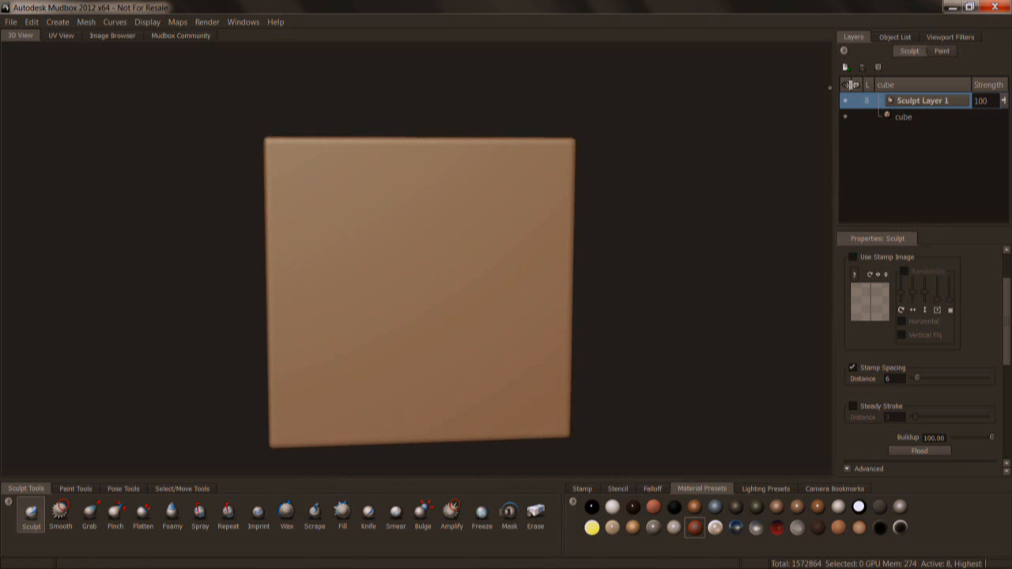
# Add a second sculpt layer to the cube above Sculpt Layer 1.
pyautogui.click(847, 68)
pyautogui.keyDown('alt'); pyautogui.moveTo(405, 300); pyautogui.dragTo(414, 277); pyautogui.keyUp('alt')
pyautogui.keyDown('alt'); pyautogui.moveTo(414, 277); pyautogui.dragTo(401, 276, button='right'); pyautogui.keyUp('alt')
pyautogui.rightClick(553, 264)
pyautogui.moveTo(562, 262); pyautogui.dragTo(664, 267, button='right')
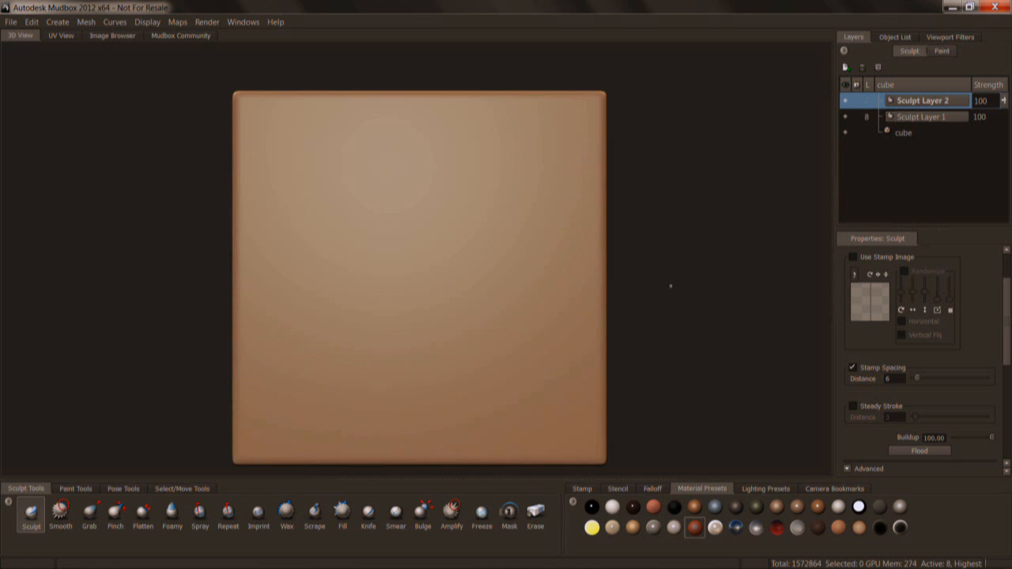
# Load Shapes1.png from the Curves textures folder as the stencil over the cube in the 3D view.
pyautogui.click(113, 36)
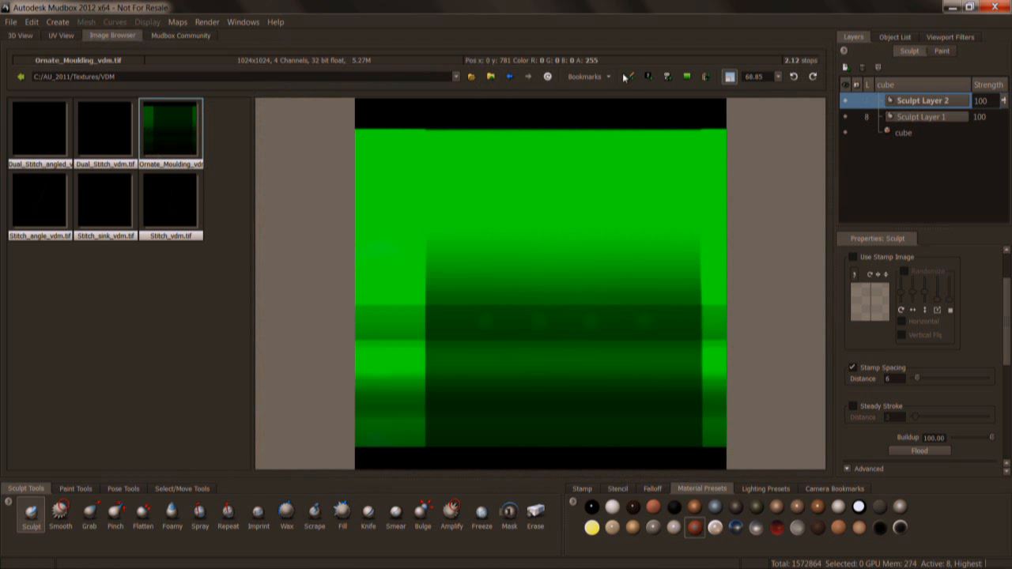
pyautogui.click(490, 76)
pyautogui.moveTo(247, 173); pyautogui.dragTo(202, 145)
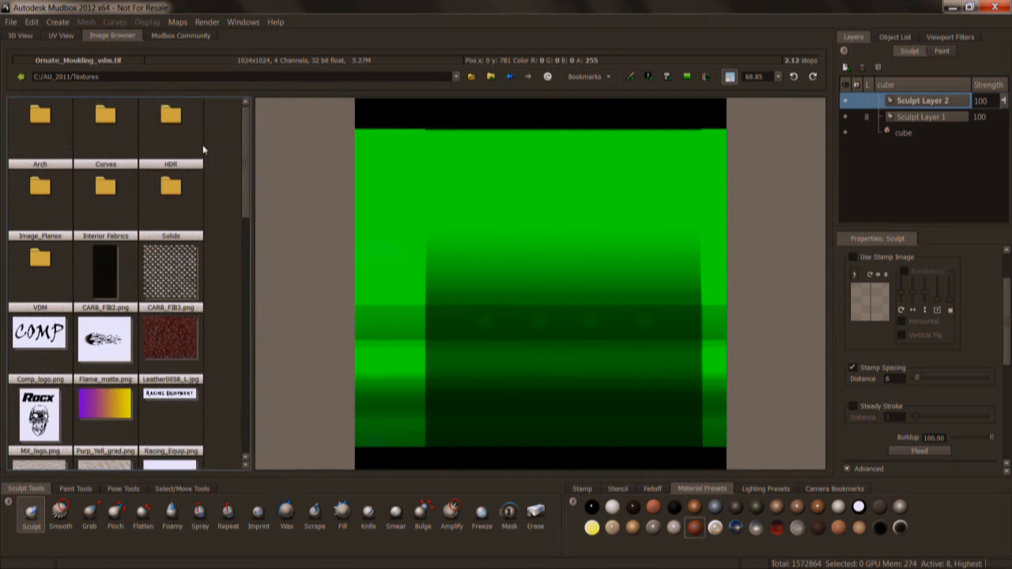
pyautogui.doubleClick(110, 125)
pyautogui.click(171, 201)
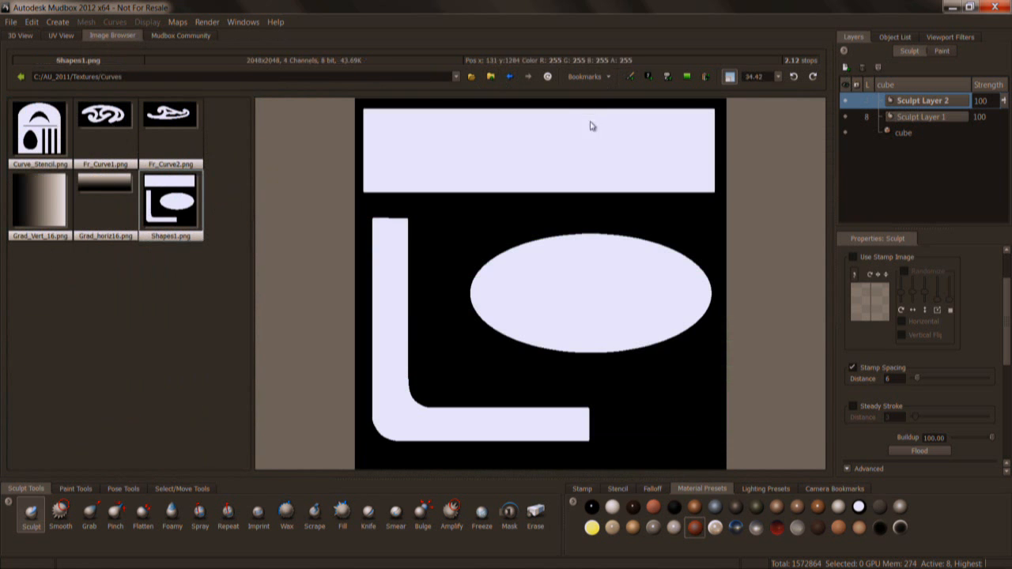
pyautogui.click(636, 83)
pyautogui.click(20, 36)
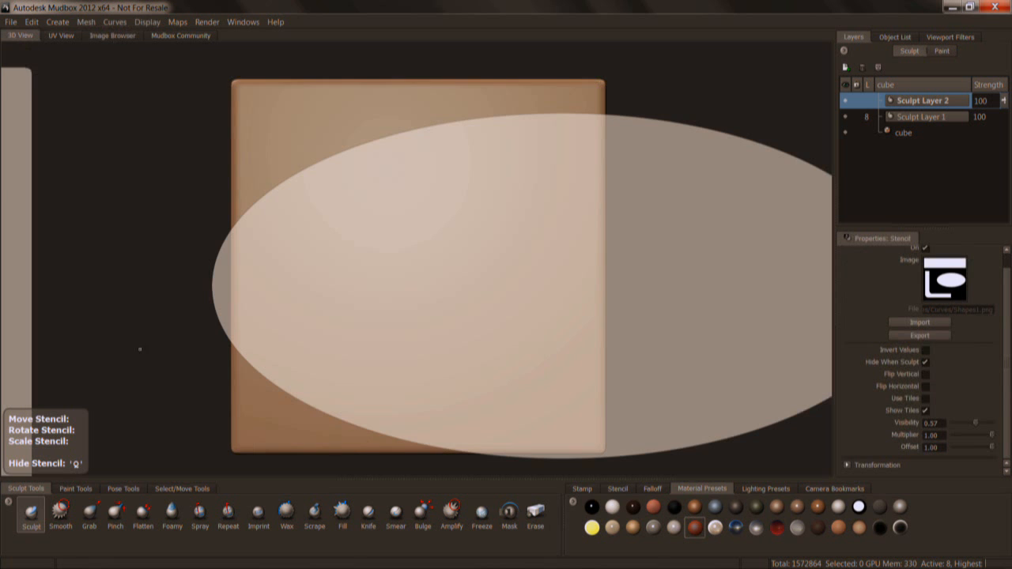
# Choose the Freeze brush at size 22.11 and scale and move the stencil so its rectangle spans the cube's upper front face.
pyautogui.click(483, 514)
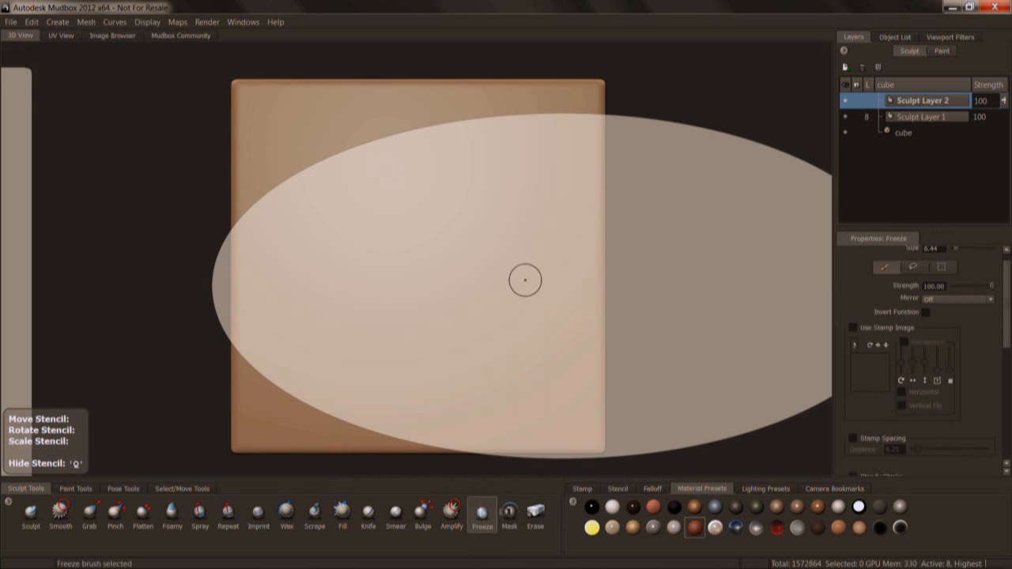
pyautogui.moveTo(536, 278)
pyautogui.mouseDown(button='right')
pyautogui.moveTo(494, 155)
pyautogui.moveTo(492, 178)
pyautogui.mouseUp(button='right')
pyautogui.moveTo(492, 177); pyautogui.dragTo(492, 207, button='middle')
pyautogui.moveTo(493, 207); pyautogui.dragTo(496, 222, button='right')
pyautogui.moveTo(496, 221); pyautogui.dragTo(499, 250, button='middle')
pyautogui.moveTo(436, 197); pyautogui.dragTo(476, 198)
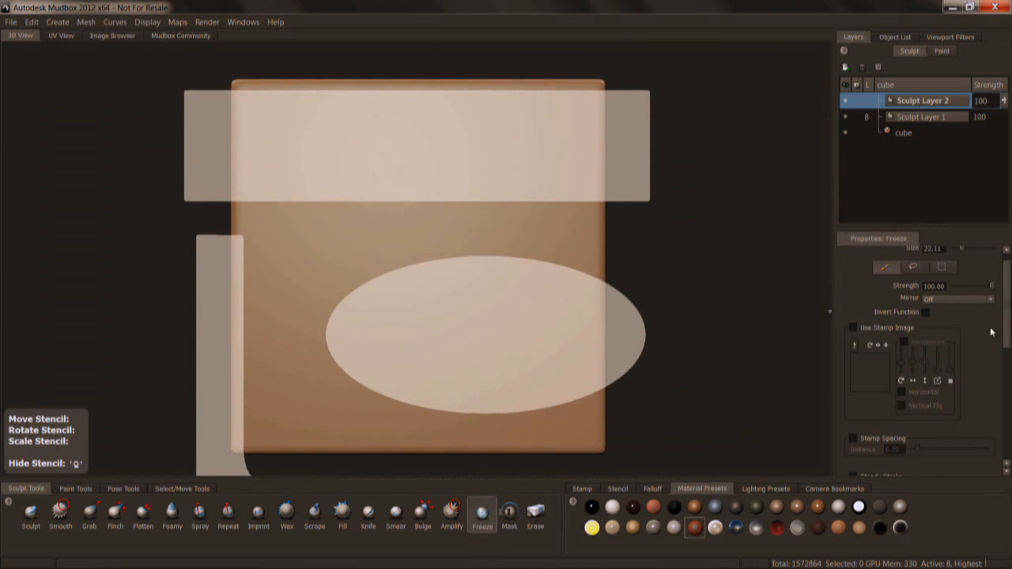
pyautogui.scroll(1, 1006, 341)
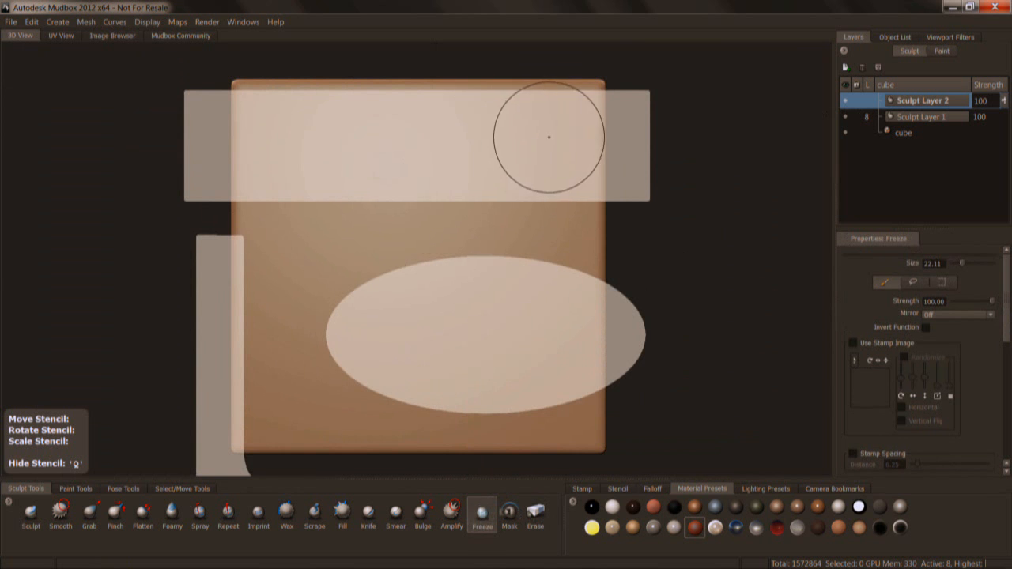
# Freeze a full-width band across the cube's upper front face through the stencil's rectangle and hide the stencil.
pyautogui.press('q')
pyautogui.moveTo(558, 142)
pyautogui.mouseDown()
pyautogui.moveTo(588, 103)
pyautogui.moveTo(573, 188)
pyautogui.moveTo(262, 194)
pyautogui.moveTo(245, 105)
pyautogui.moveTo(332, 158)
pyautogui.moveTo(407, 134)
pyautogui.moveTo(492, 148)
pyautogui.moveTo(566, 115)
pyautogui.mouseUp()
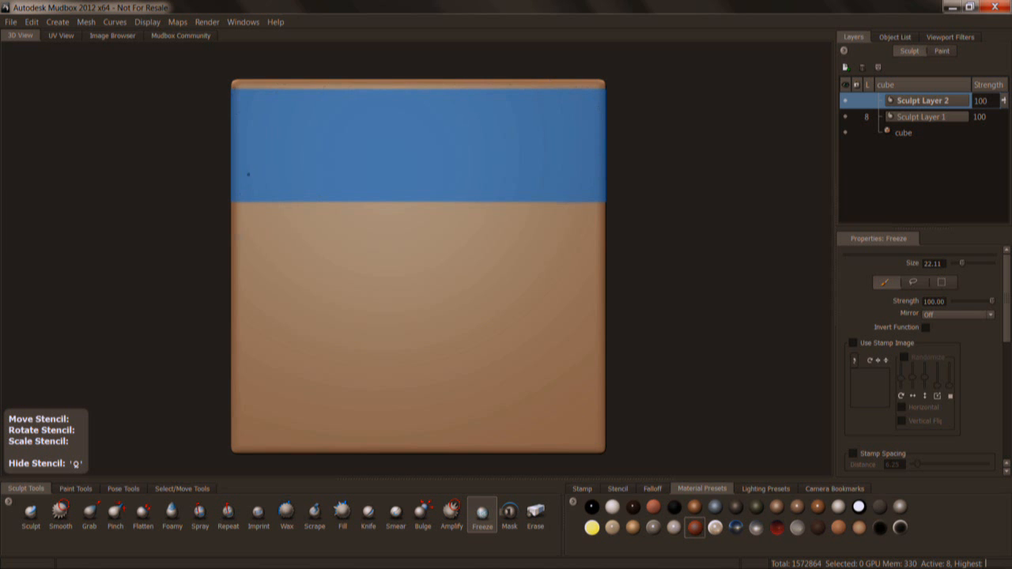
pyautogui.press('q')
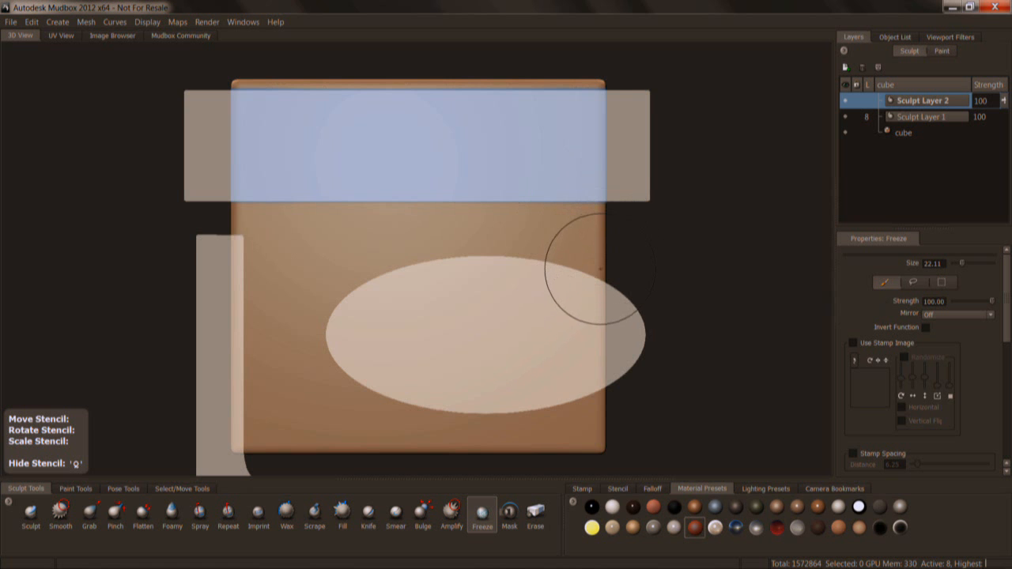
pyautogui.press('q')
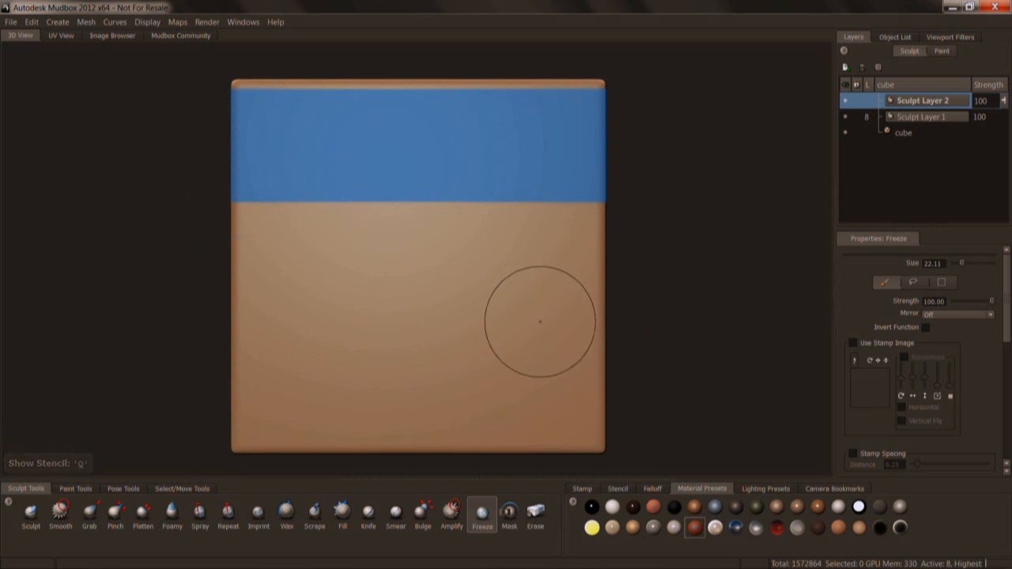
# Invert the freeze so that only the upper band of the cube's front face can be sculpted.
pyautogui.keyDown('alt'); pyautogui.moveTo(556, 333); pyautogui.dragTo(553, 332, button='right'); pyautogui.keyUp('alt')
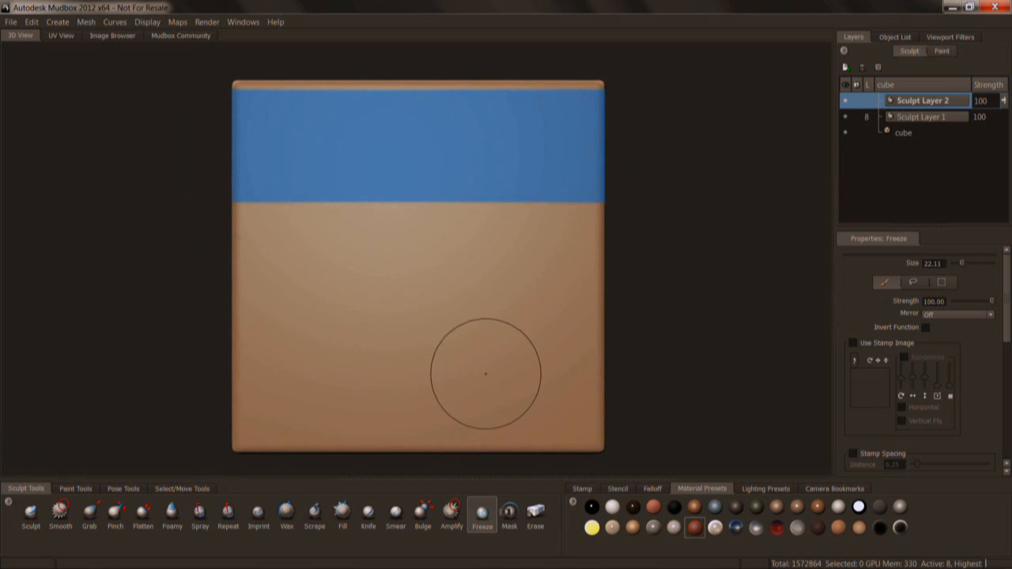
pyautogui.hotkey('shift', 'i')
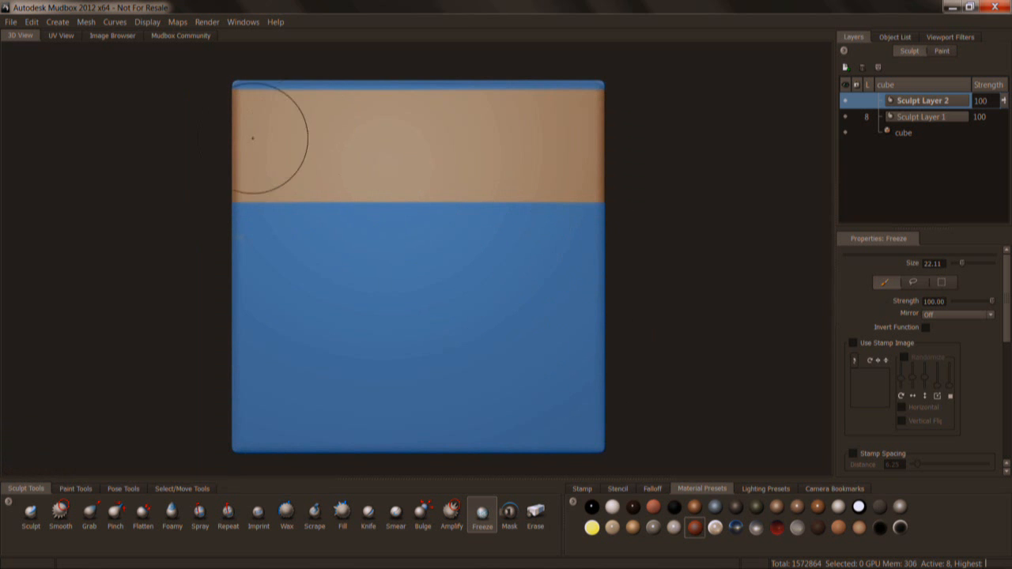
pyautogui.moveTo(429, 230)
pyautogui.keyDown('alt'); pyautogui.mouseDown(button='right')
pyautogui.moveTo(451, 226)
pyautogui.moveTo(427, 212)
pyautogui.moveTo(435, 204)
pyautogui.mouseUp(button='right'); pyautogui.keyUp('alt')
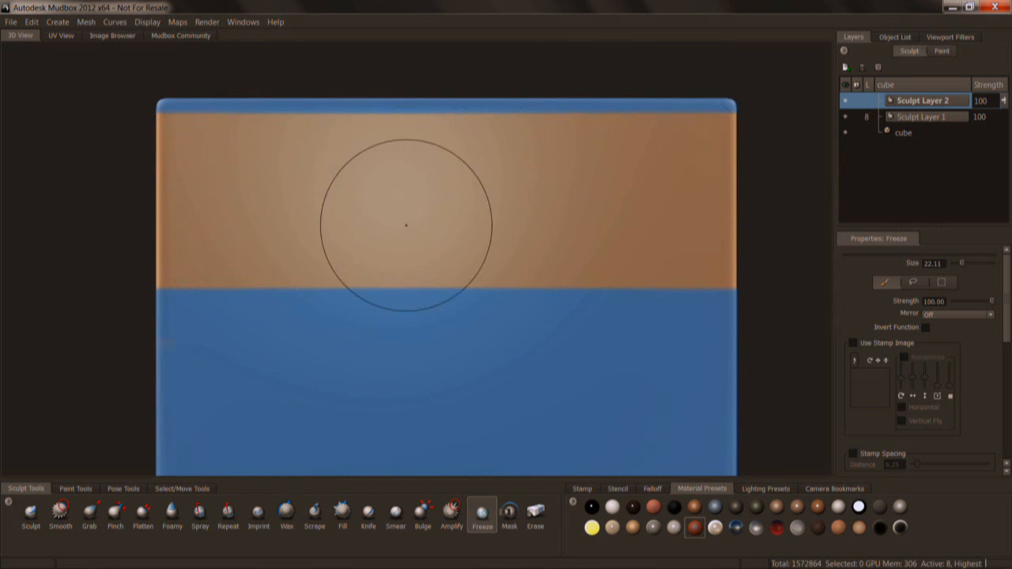
# Replace the stencil with Ornate_Moulding_vdm.tif from the VDM textures folder and display it over the cube.
pyautogui.click(125, 36)
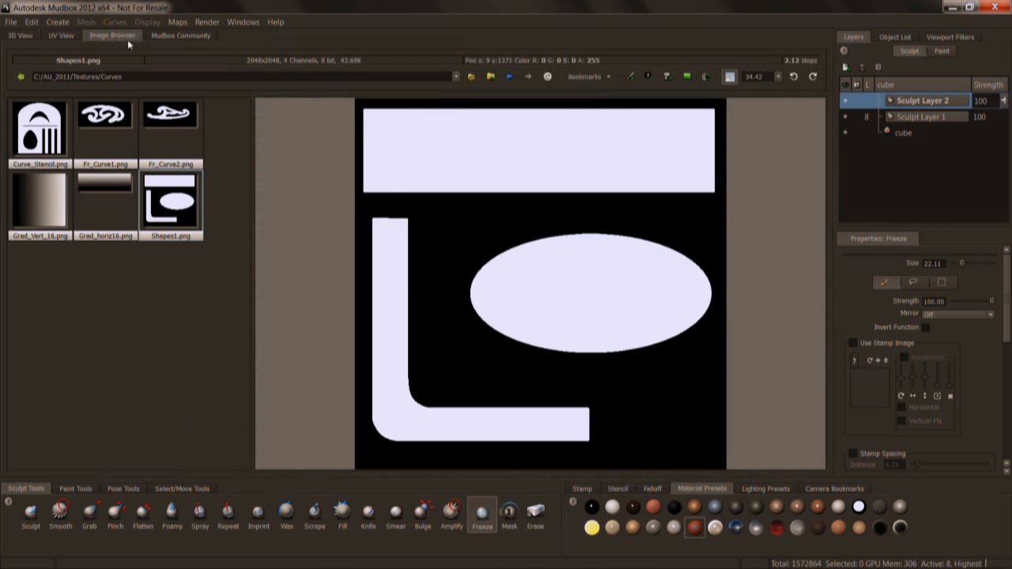
pyautogui.click(506, 78)
pyautogui.doubleClick(48, 266)
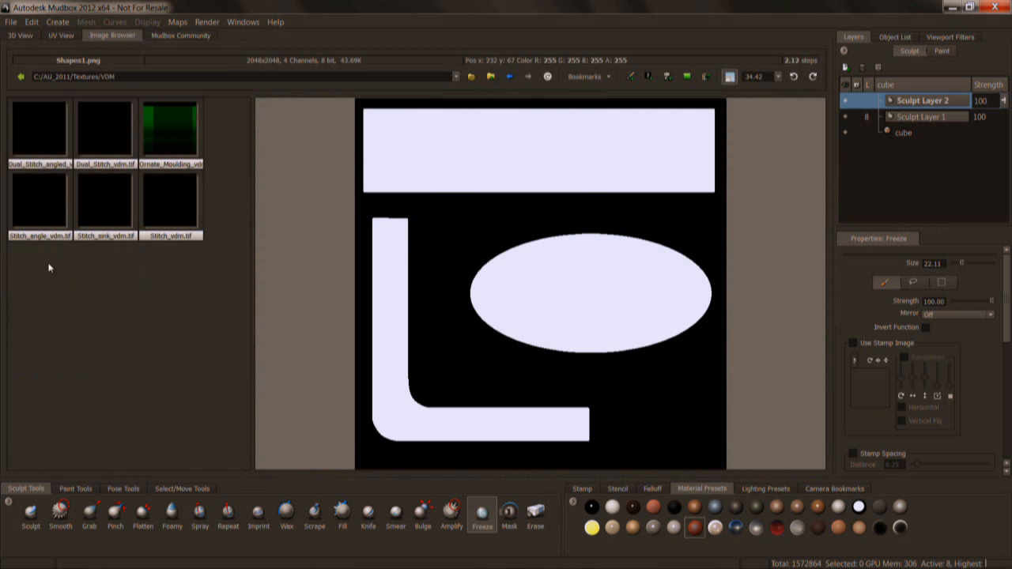
pyautogui.click(181, 136)
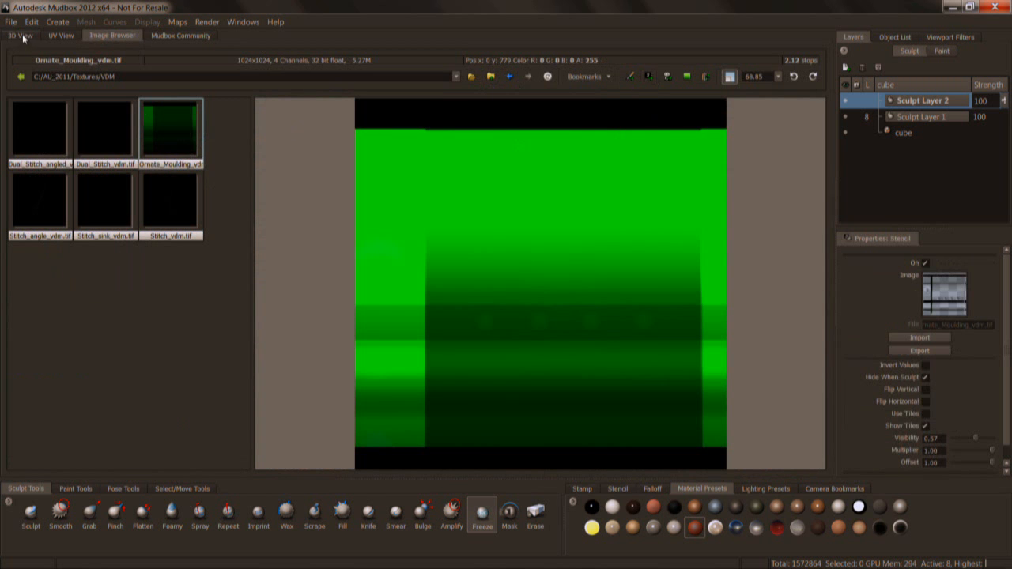
pyautogui.click(24, 37)
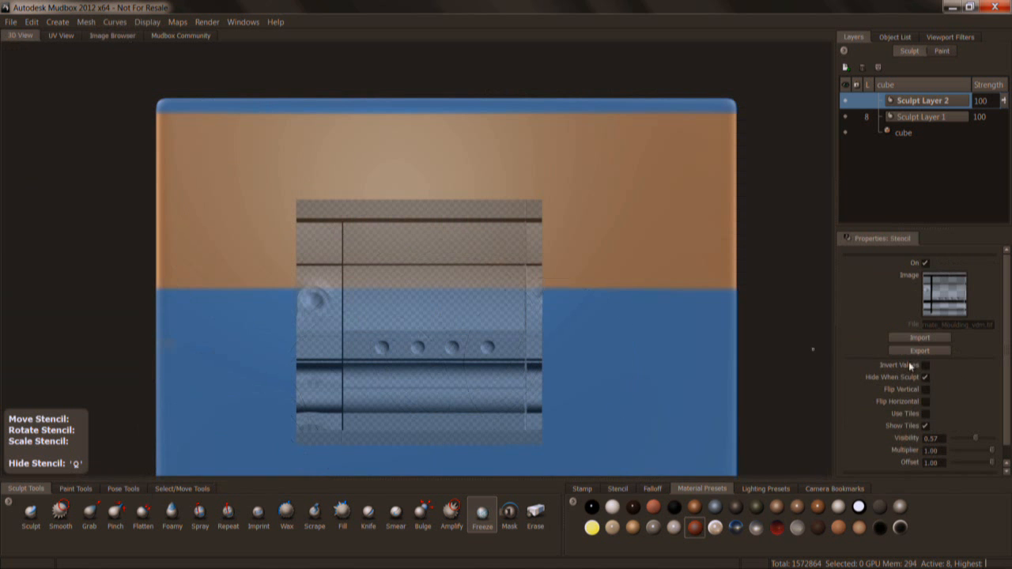
# Enable tiling for the moulding stencil, then scale and position it so one row of tiles fills the unfrozen band.
pyautogui.scroll(-1, 1010, 336)
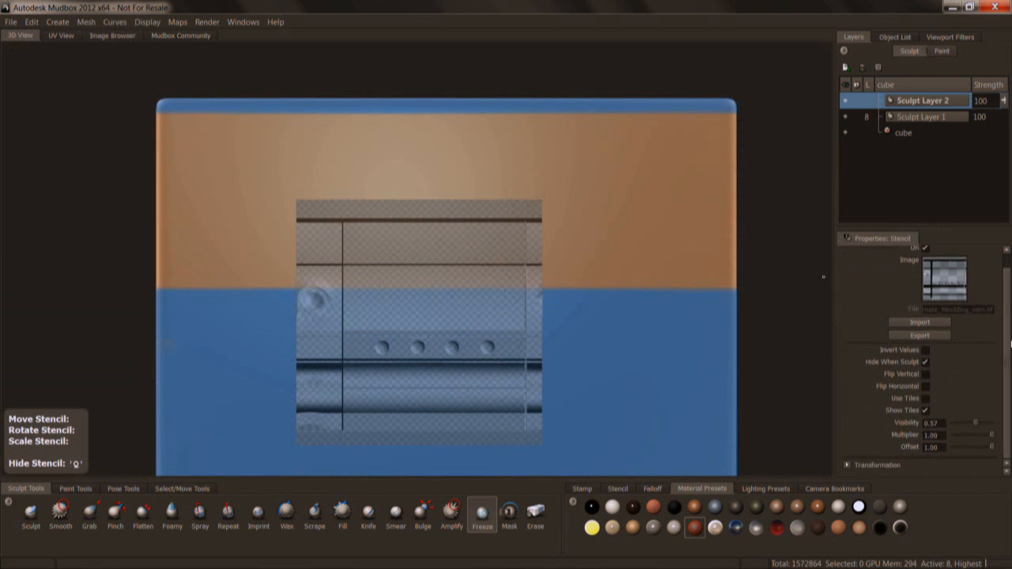
pyautogui.click(927, 398)
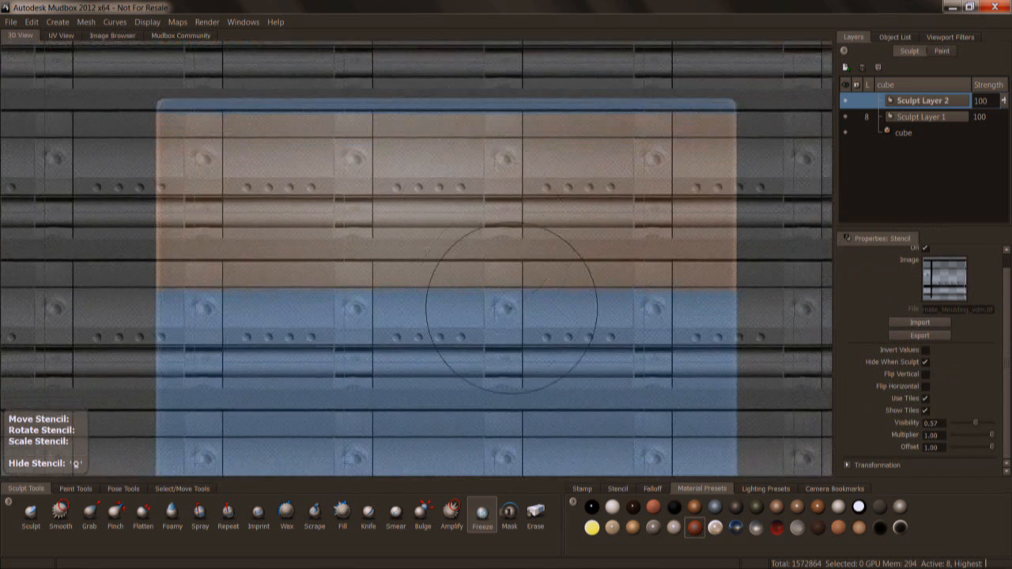
pyautogui.moveTo(511, 308); pyautogui.dragTo(495, 194, button='middle')
pyautogui.moveTo(494, 194); pyautogui.dragTo(531, 208, button='right')
pyautogui.moveTo(535, 198); pyautogui.dragTo(542, 196, button='middle')
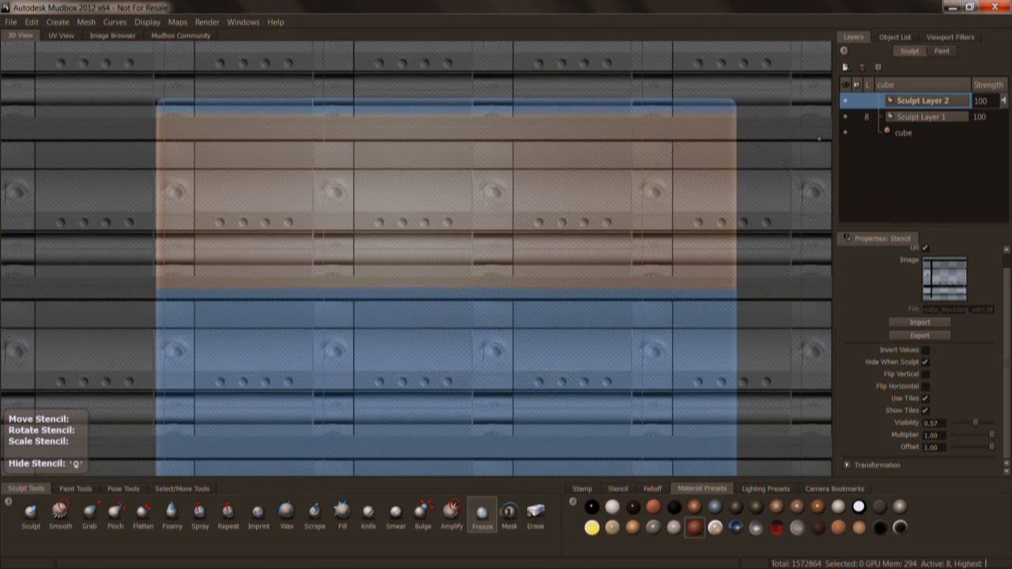
# Sculpt the tiled moulding onto the unfrozen band at strength 100 with the Sculpt tool and a different falloff preset, then hide the stencil.
pyautogui.click(31, 513)
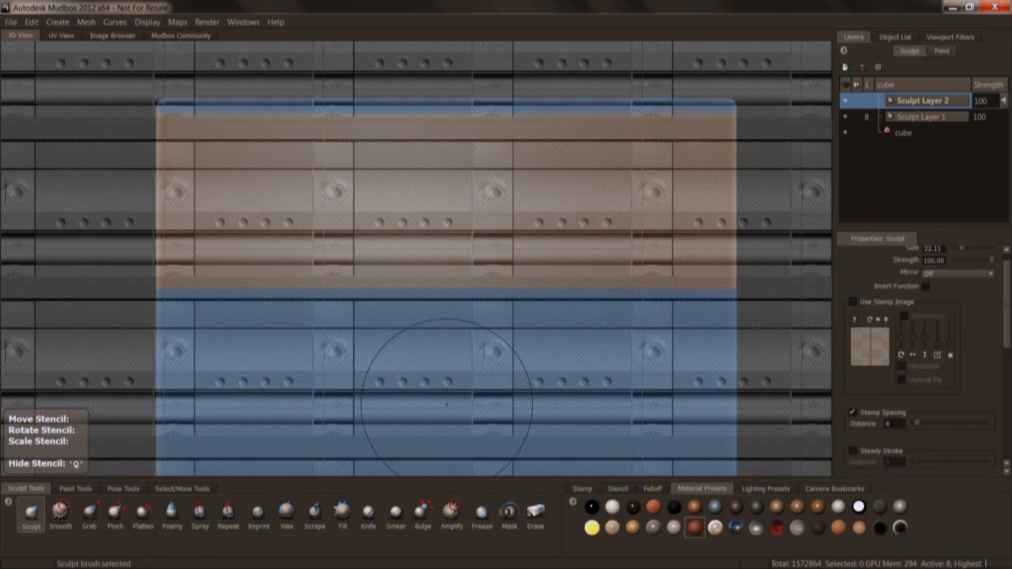
pyautogui.moveTo(1007, 319)
pyautogui.mouseDown()
pyautogui.moveTo(1009, 294)
pyautogui.moveTo(1009, 327)
pyautogui.moveTo(1010, 292)
pyautogui.mouseUp()
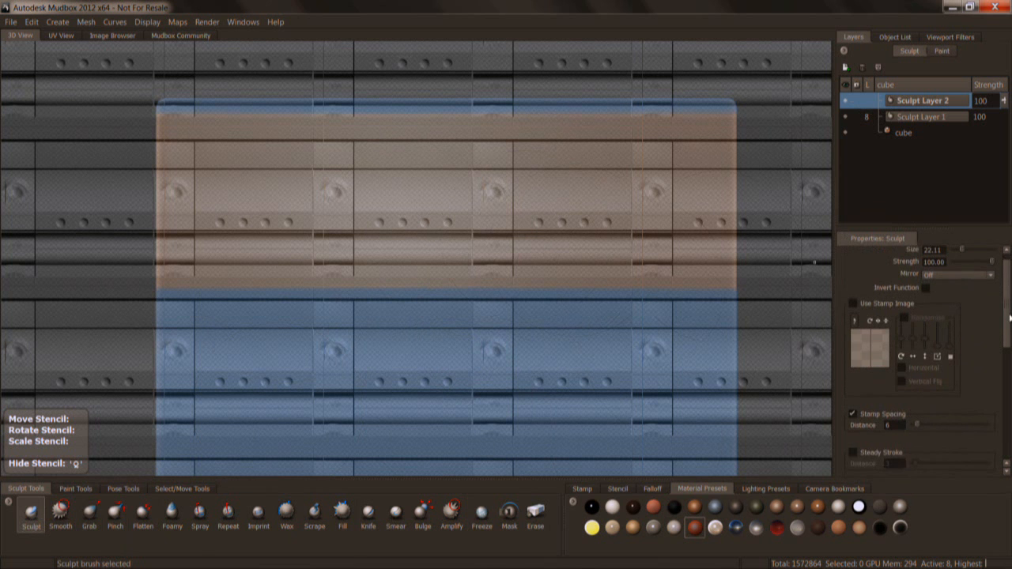
pyautogui.click(654, 489)
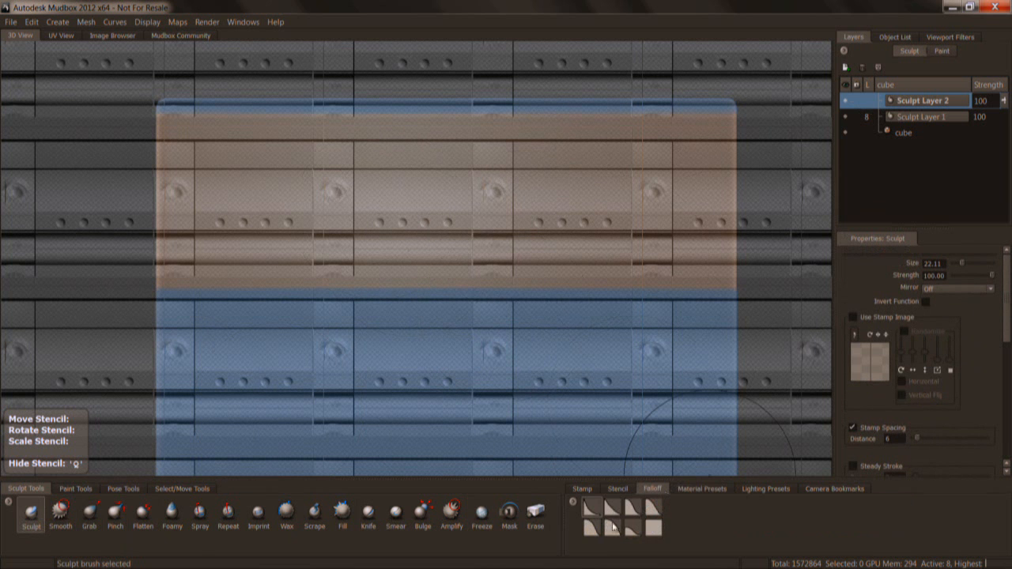
pyautogui.moveTo(443, 199)
pyautogui.mouseDown()
pyautogui.moveTo(197, 201)
pyautogui.moveTo(289, 241)
pyautogui.moveTo(593, 234)
pyautogui.moveTo(561, 181)
pyautogui.moveTo(660, 182)
pyautogui.moveTo(708, 225)
pyautogui.moveTo(684, 154)
pyautogui.moveTo(545, 154)
pyautogui.moveTo(418, 264)
pyautogui.mouseUp()
pyautogui.press('q')
# Examine the sculpted moulding's relief and undercuts on the cube from oblique angles and close up.
pyautogui.press('space')
pyautogui.moveTo(761, 329); pyautogui.dragTo(747, 328, button='right')
pyautogui.keyDown('alt'); pyautogui.moveTo(403, 316); pyautogui.dragTo(541, 320); pyautogui.keyUp('alt')
pyautogui.keyDown('alt'); pyautogui.moveTo(490, 320); pyautogui.dragTo(546, 333, button='right'); pyautogui.keyUp('alt')
pyautogui.keyDown('alt'); pyautogui.moveTo(545, 333); pyautogui.dragTo(597, 288); pyautogui.keyUp('alt')
pyautogui.keyDown('alt'); pyautogui.moveTo(597, 288); pyautogui.dragTo(632, 300, button='right'); pyautogui.keyUp('alt')
pyautogui.keyDown('alt'); pyautogui.moveTo(569, 305); pyautogui.dragTo(525, 294); pyautogui.keyUp('alt')
pyautogui.keyDown('alt'); pyautogui.moveTo(526, 294); pyautogui.dragTo(541, 296, button='right'); pyautogui.keyUp('alt')
pyautogui.keyDown('alt'); pyautogui.moveTo(481, 294); pyautogui.dragTo(612, 294); pyautogui.keyUp('alt')
pyautogui.moveTo(513, 261)
pyautogui.keyDown('alt'); pyautogui.mouseDown(button='right')
pyautogui.moveTo(553, 229)
pyautogui.moveTo(571, 190)
pyautogui.mouseUp(button='right'); pyautogui.keyUp('alt')
pyautogui.moveTo(570, 190)
pyautogui.keyDown('alt'); pyautogui.mouseDown(button='middle')
pyautogui.moveTo(571, 261)
pyautogui.moveTo(577, 152)
pyautogui.mouseUp(button='middle'); pyautogui.keyUp('alt')
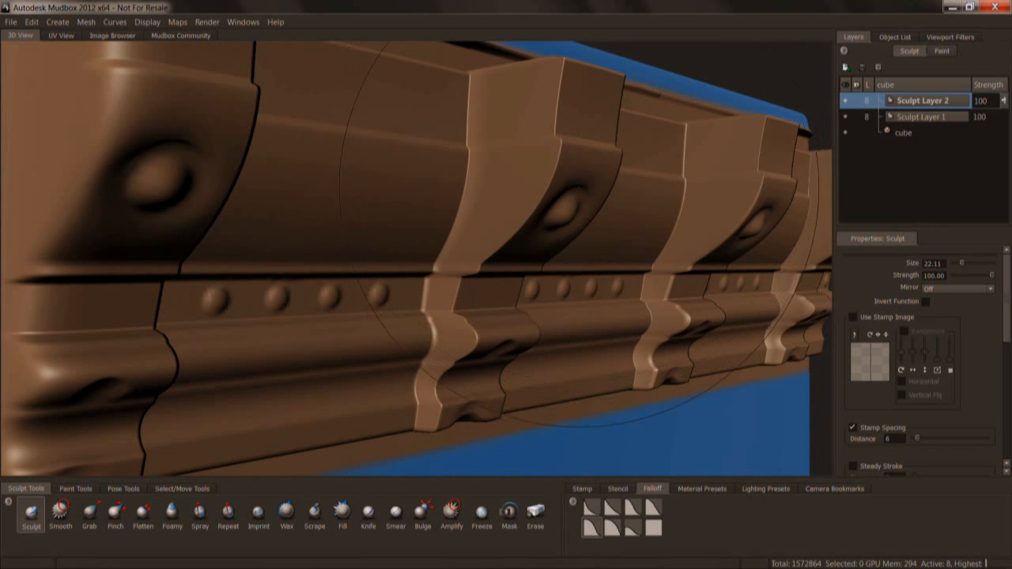
pyautogui.moveTo(576, 158); pyautogui.dragTo(542, 222)
# Preview the moulding from several angles with the Ambient Occlusion, Cavity Ambient Occlusion and Tonemapper viewport filters turned on.
pyautogui.click(948, 37)
pyautogui.click(894, 131)
pyautogui.click(889, 117)
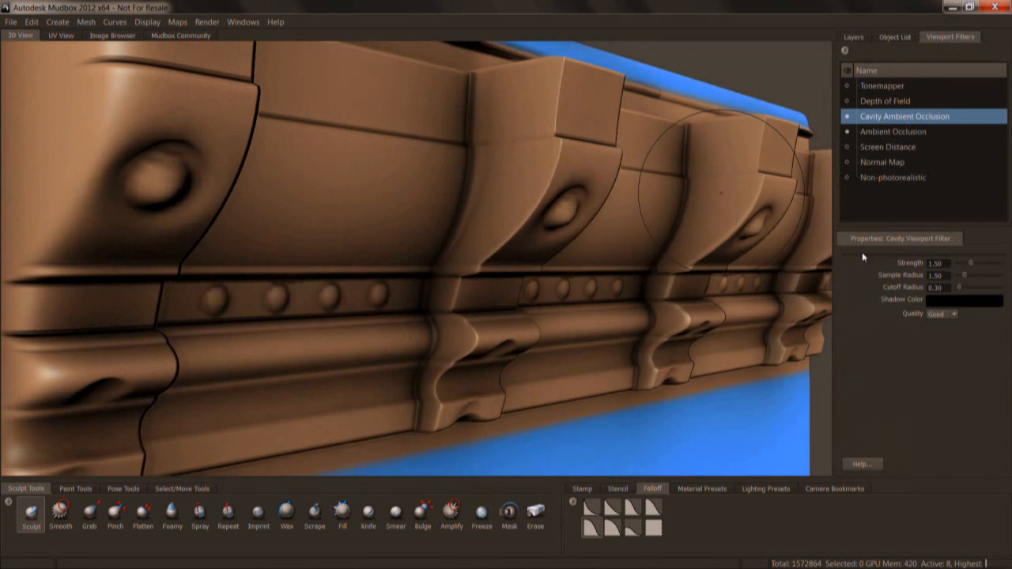
pyautogui.click(881, 86)
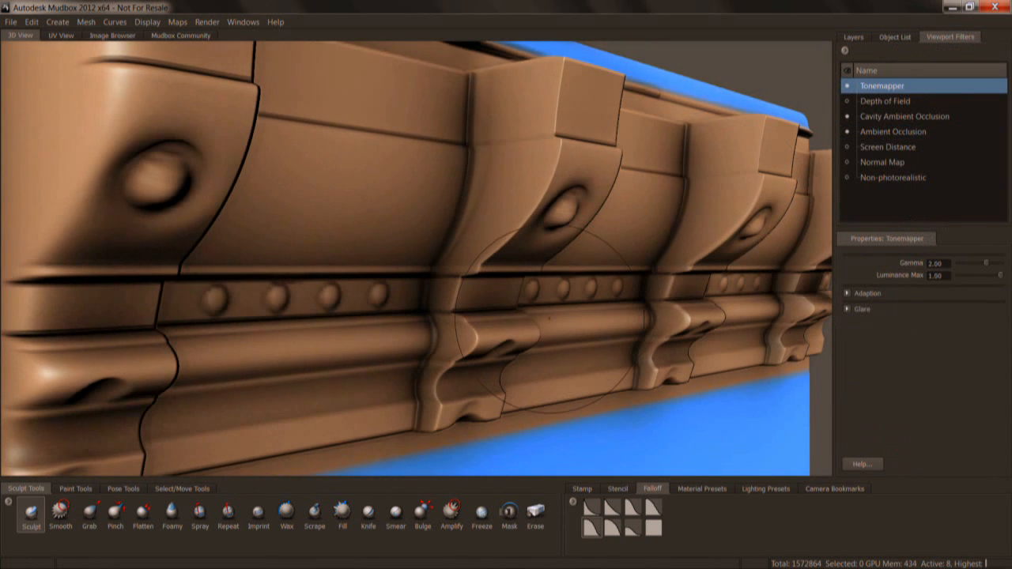
pyautogui.keyDown('alt'); pyautogui.moveTo(587, 292); pyautogui.dragTo(585, 268); pyautogui.keyUp('alt')
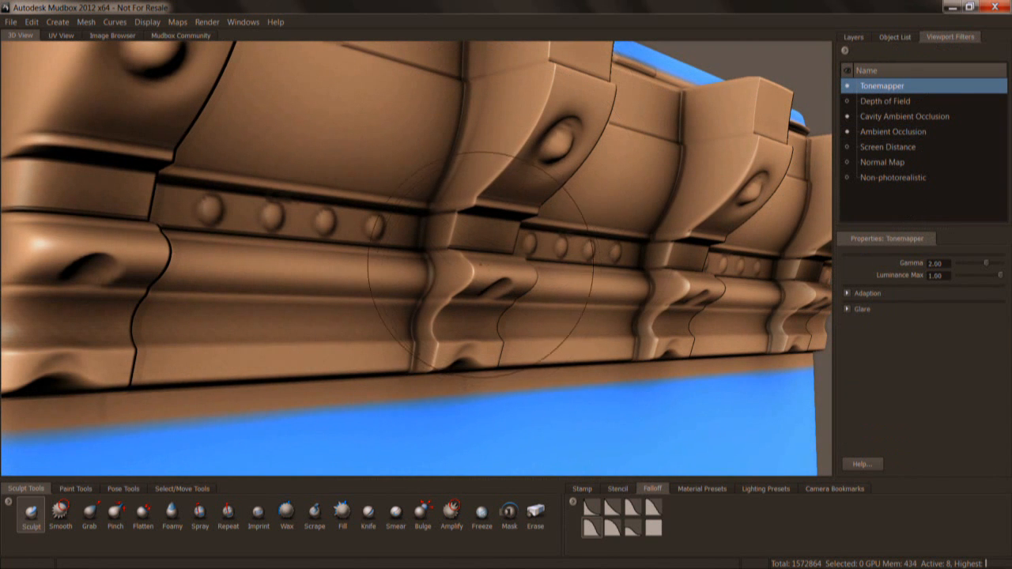
pyautogui.moveTo(493, 252); pyautogui.dragTo(446, 252)
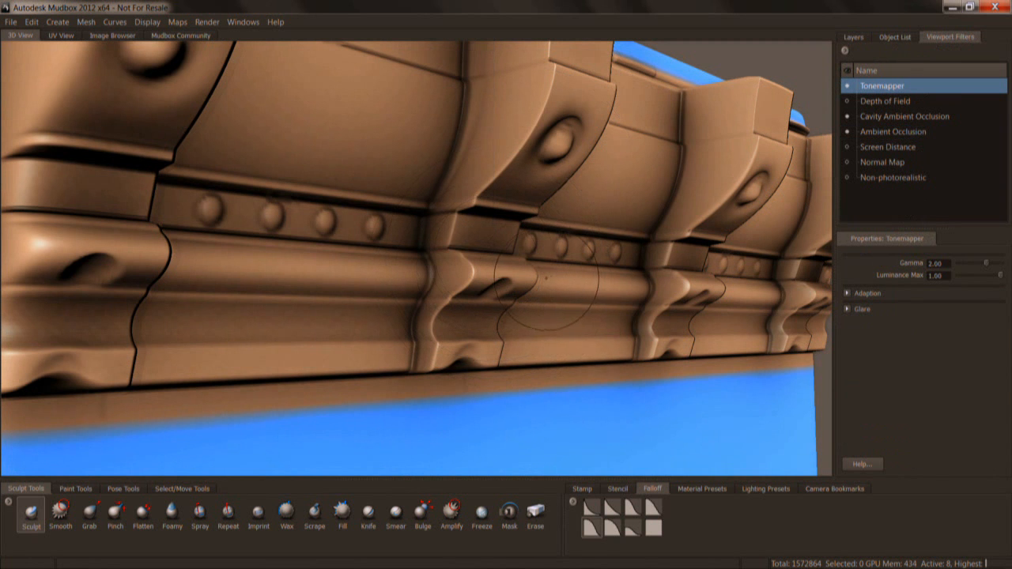
pyautogui.keyDown('alt'); pyautogui.moveTo(529, 261); pyautogui.dragTo(487, 250); pyautogui.keyUp('alt')
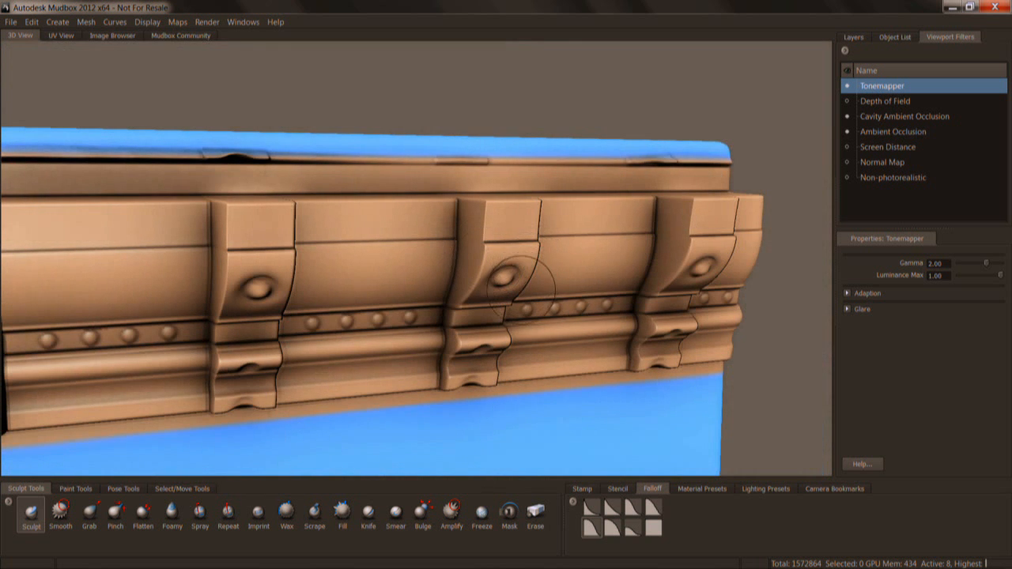
pyautogui.keyDown('alt'); pyautogui.moveTo(443, 306); pyautogui.dragTo(481, 307); pyautogui.keyUp('alt')
# Turn off the Tonemapper, Cavity Ambient Occlusion and Ambient Occlusion viewport filters and return to the cube's sculpt layers.
pyautogui.click(847, 87)
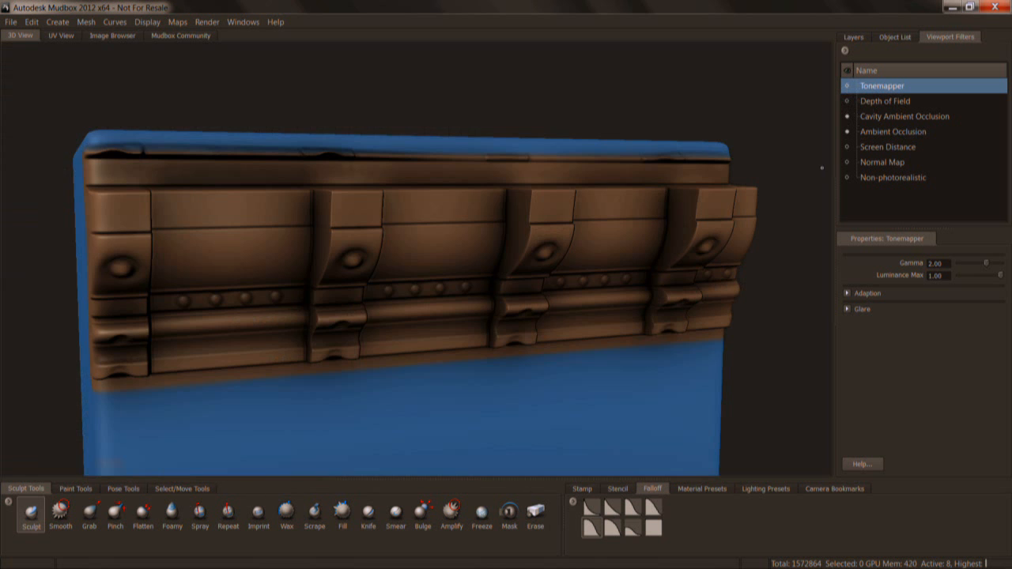
pyautogui.click(846, 132)
pyautogui.keyDown('alt'); pyautogui.moveTo(623, 303); pyautogui.dragTo(703, 215); pyautogui.keyUp('alt')
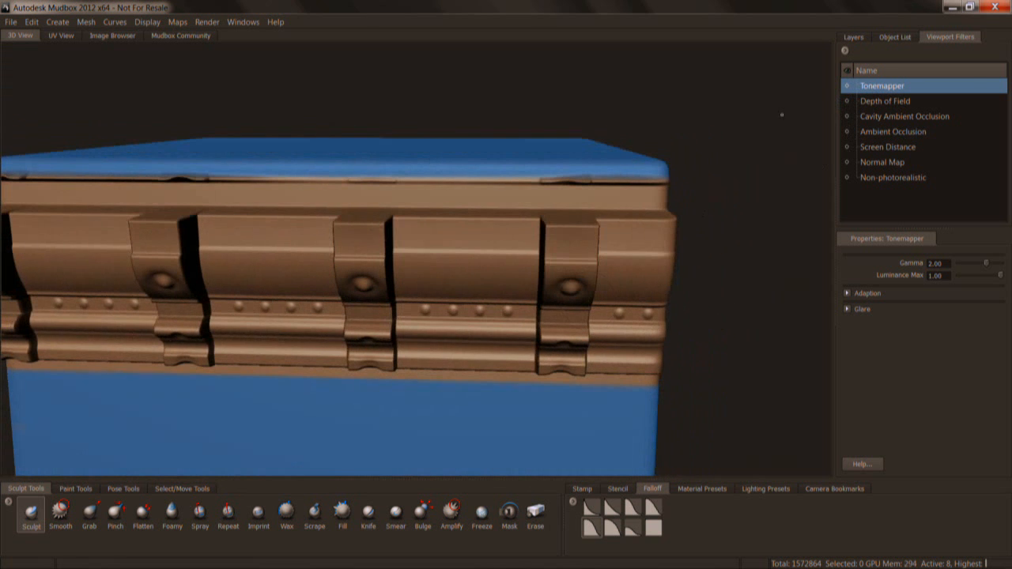
pyautogui.click(853, 37)
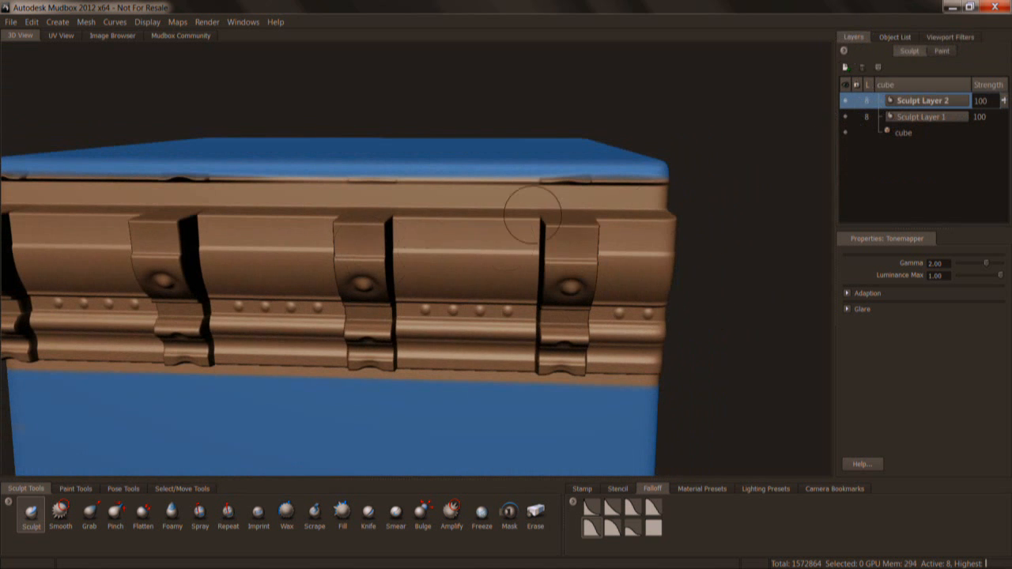
# Start a new empty scene and dismiss the welcome window without choosing a starting point.
pyautogui.click(15, 24)
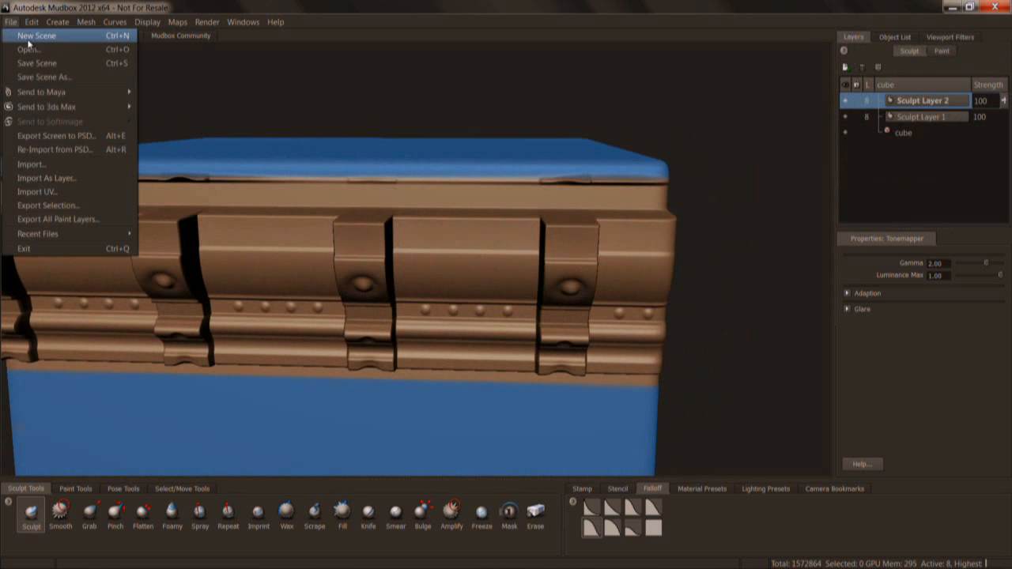
pyautogui.click(29, 36)
pyautogui.click(502, 299)
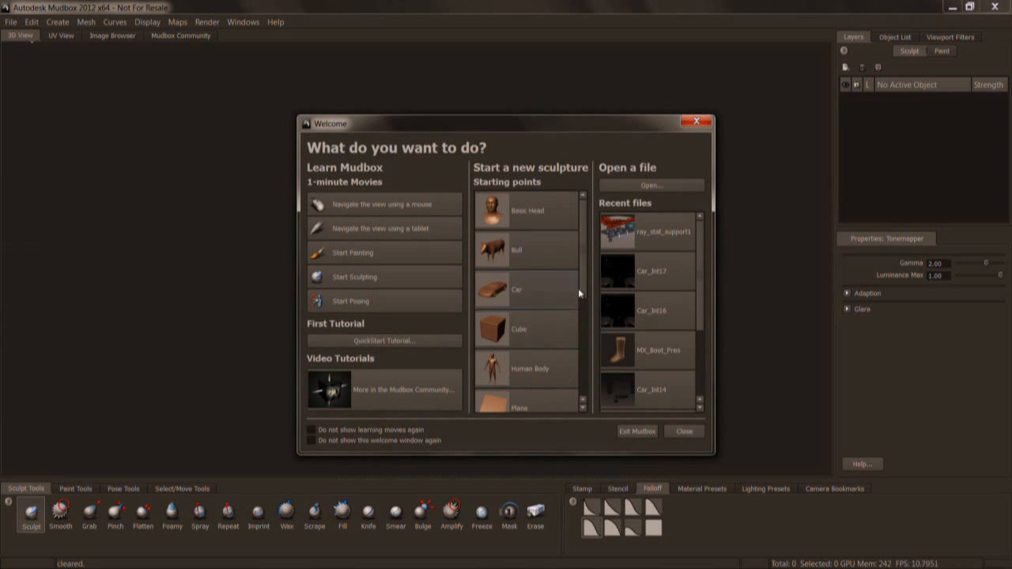
pyautogui.moveTo(580, 288); pyautogui.dragTo(584, 323)
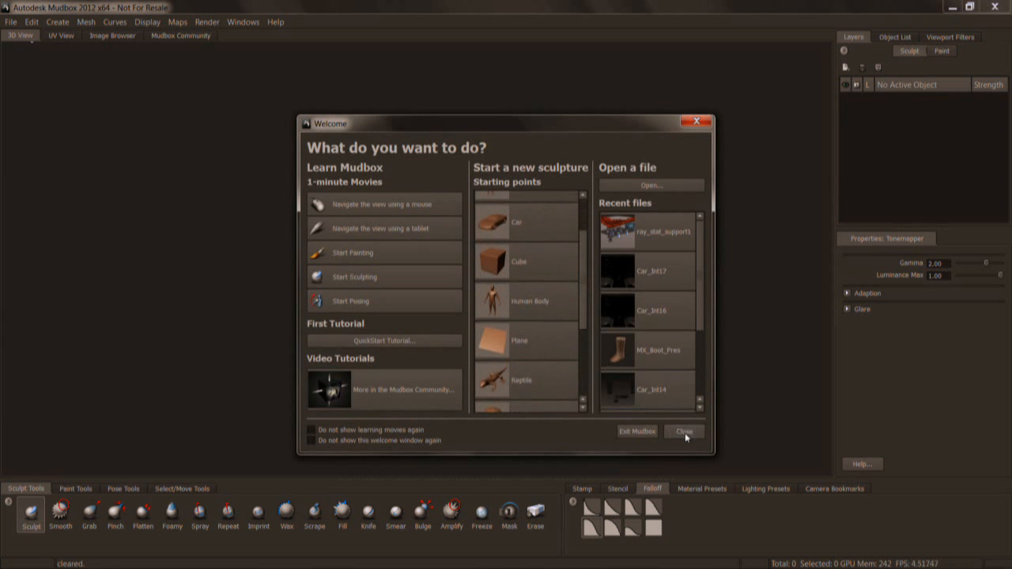
pyautogui.click(684, 432)
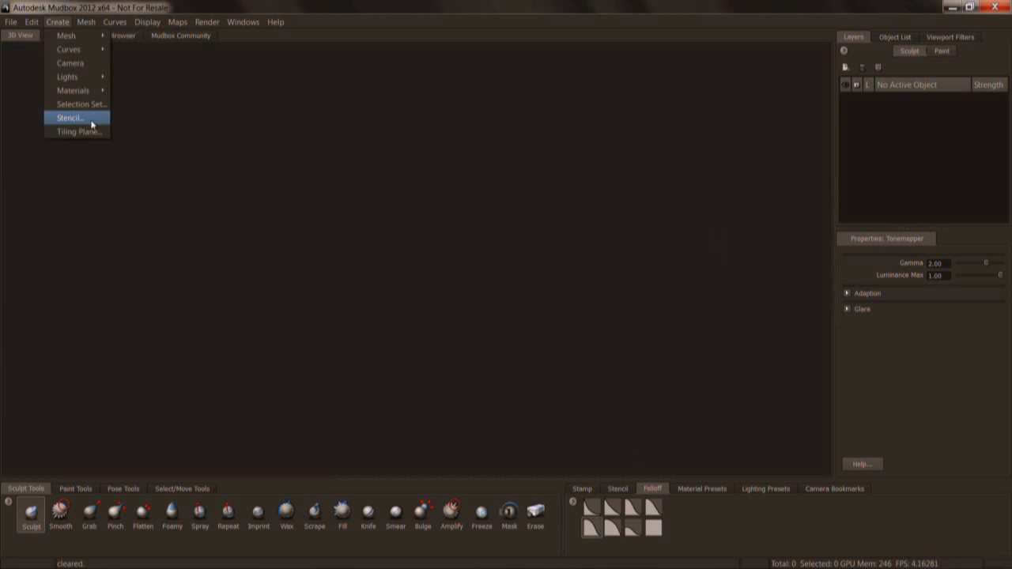
# Create an XY tiling plane of 2 by 2 quads with 3 horizontal and 3 vertical repeats, including a target for extraction.
pyautogui.click(79, 132)
pyautogui.moveTo(466, 106); pyautogui.dragTo(430, 90)
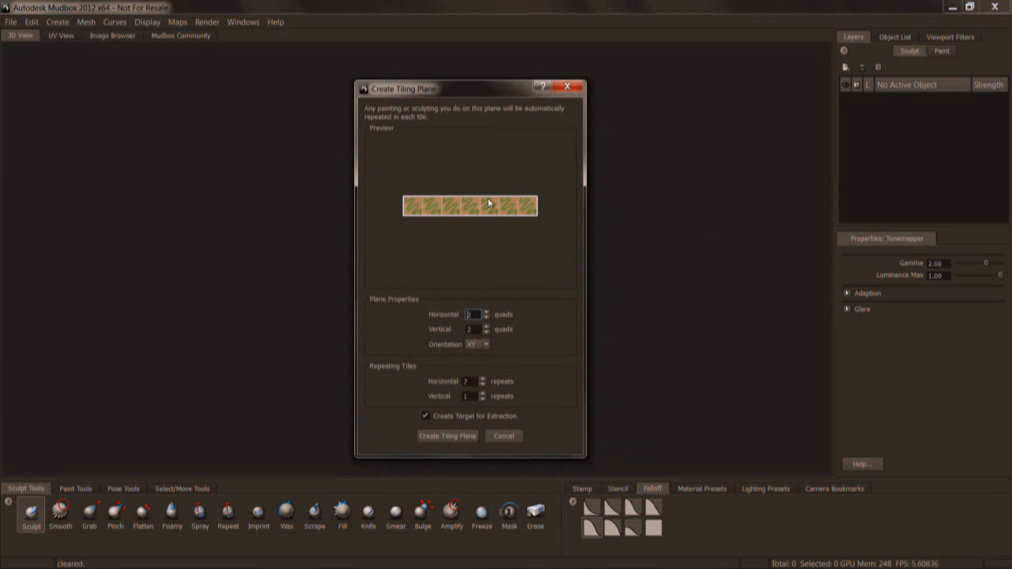
pyautogui.click(486, 312)
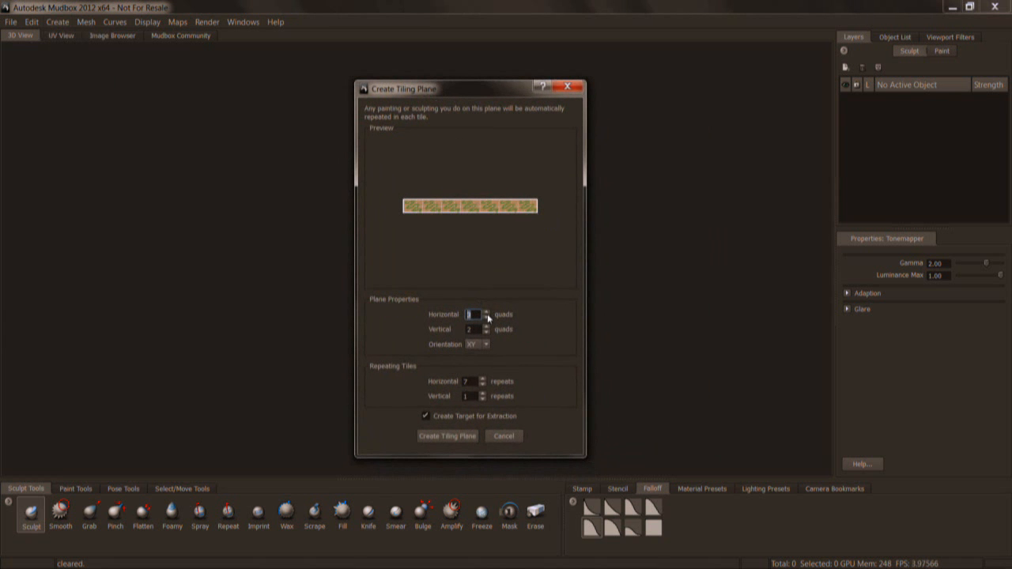
pyautogui.click(487, 319)
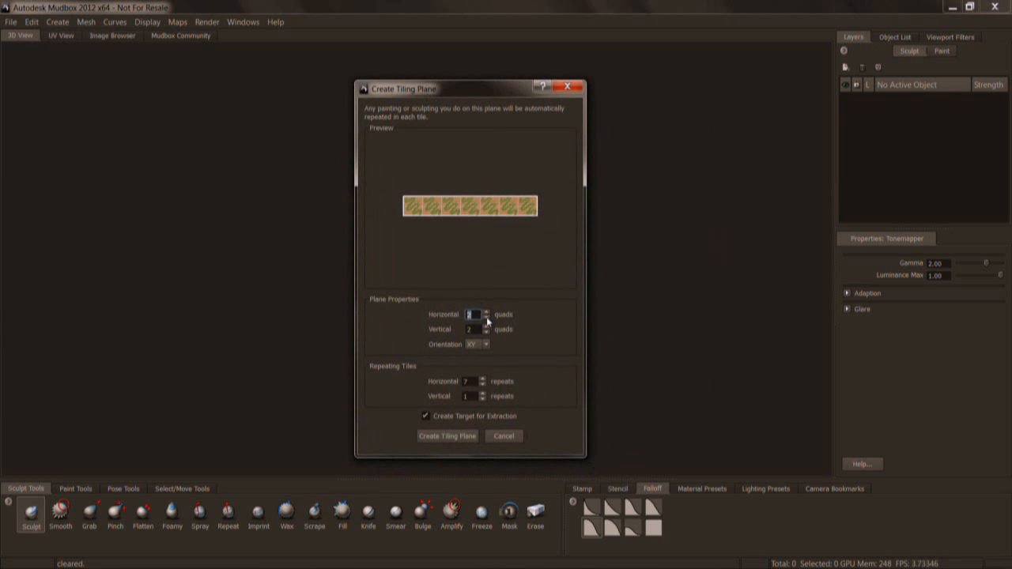
pyautogui.click(483, 385)
pyautogui.click(482, 385)
pyautogui.click(483, 385)
pyautogui.click(483, 385)
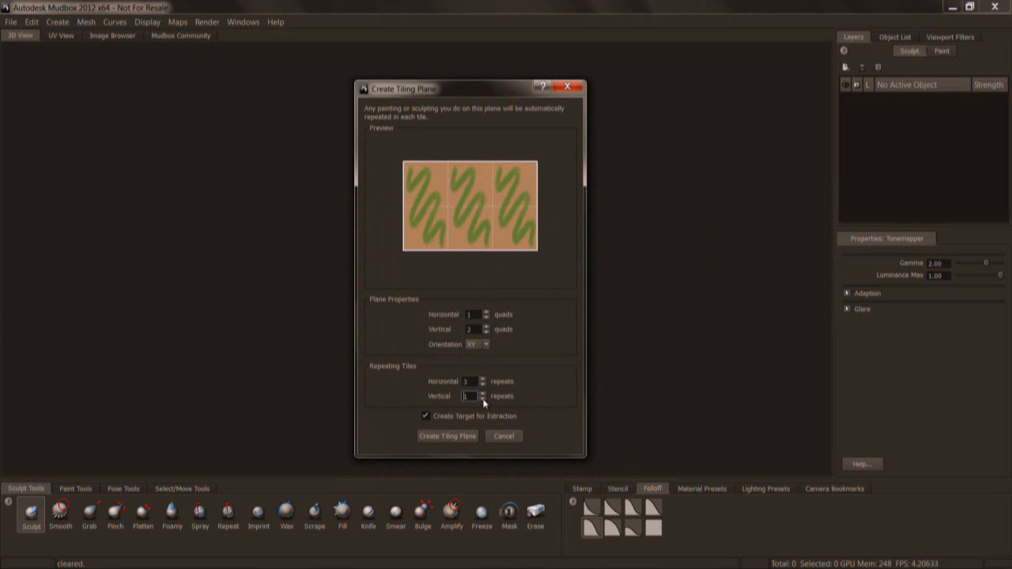
pyautogui.click(482, 392)
pyautogui.click(482, 393)
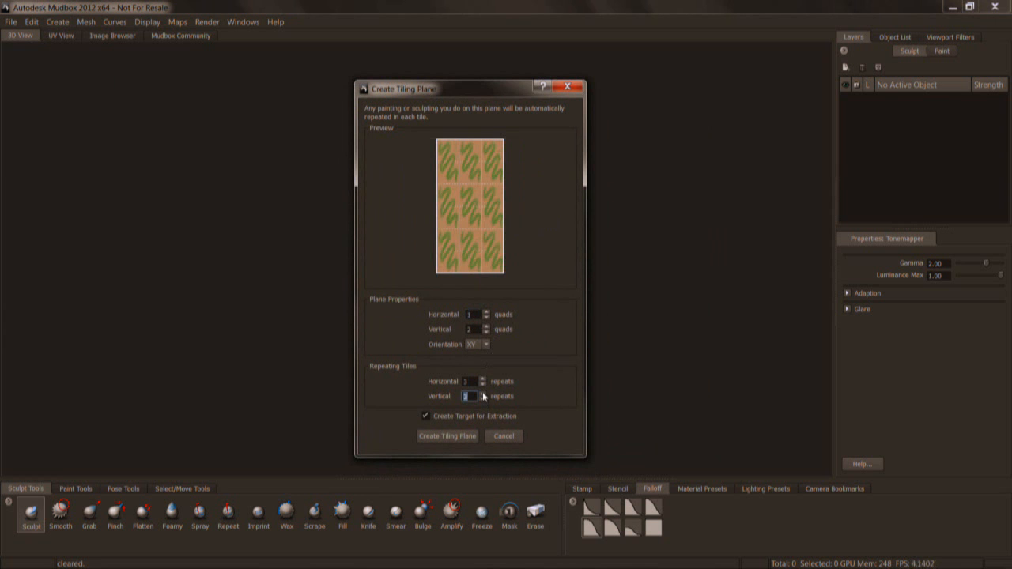
pyautogui.click(486, 312)
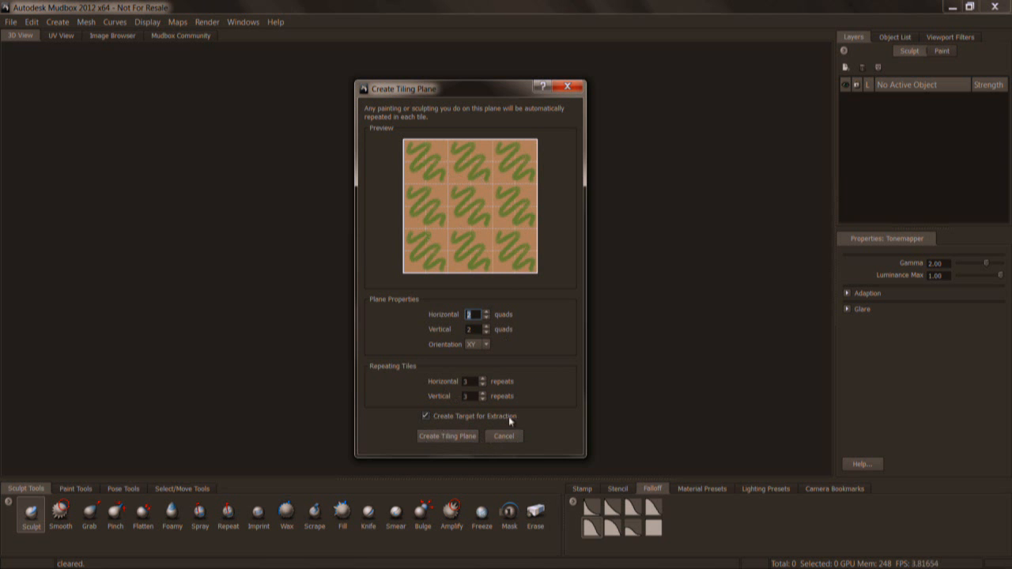
pyautogui.click(447, 437)
# Examine the tiling plane's quad layout with the wireframe shown, then hide the wireframe.
pyautogui.keyDown('alt'); pyautogui.moveTo(429, 249); pyautogui.dragTo(420, 262, button='right'); pyautogui.keyUp('alt')
pyautogui.keyDown('alt'); pyautogui.moveTo(436, 279); pyautogui.dragTo(436, 264); pyautogui.keyUp('alt')
pyautogui.press('w')
pyautogui.keyDown('alt'); pyautogui.moveTo(441, 254); pyautogui.dragTo(446, 292, button='middle'); pyautogui.keyUp('alt')
pyautogui.keyDown('alt'); pyautogui.moveTo(446, 292); pyautogui.dragTo(433, 293, button='right'); pyautogui.keyUp('alt')
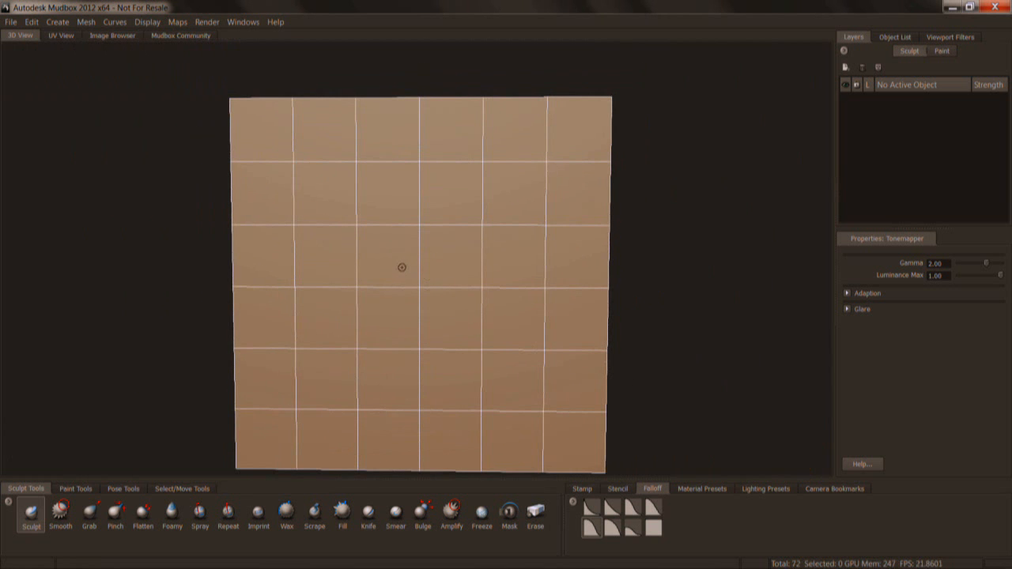
pyautogui.press('w')
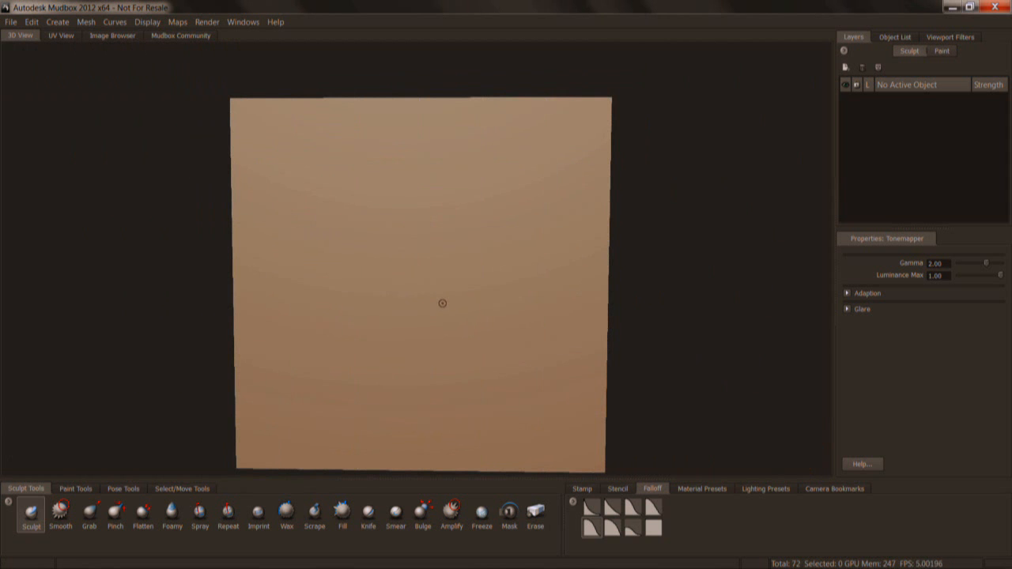
# Subdivide the tiling plane up to level 7 and add a new sculpt layer to it.
pyautogui.hotkey('shift', 'd')
pyautogui.hotkey('shift', 'd')
pyautogui.hotkey('shift', 'd')
pyautogui.hotkey('shift', 'd')
pyautogui.hotkey('shift', 'd')
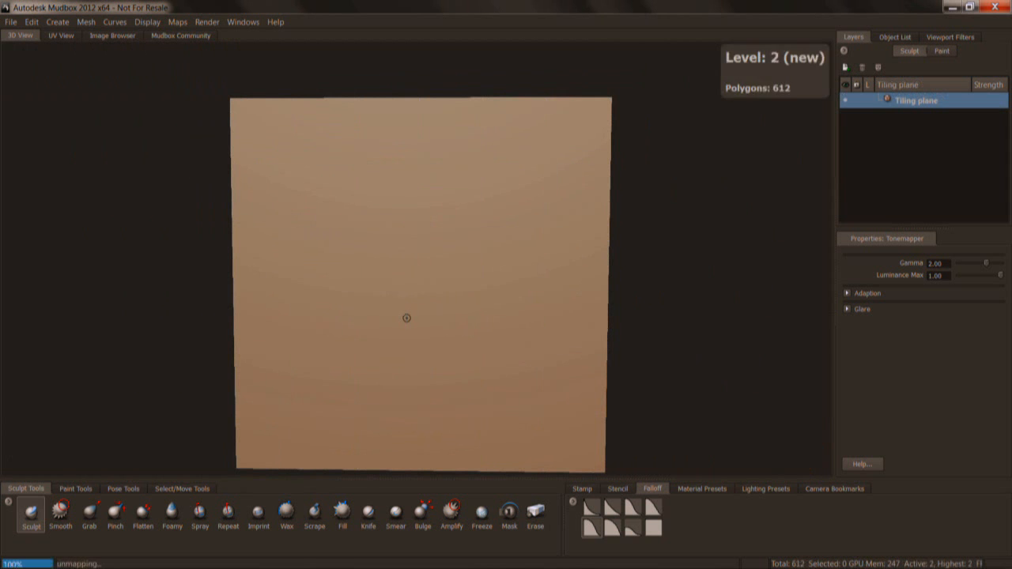
pyautogui.hotkey('shift', 'd')
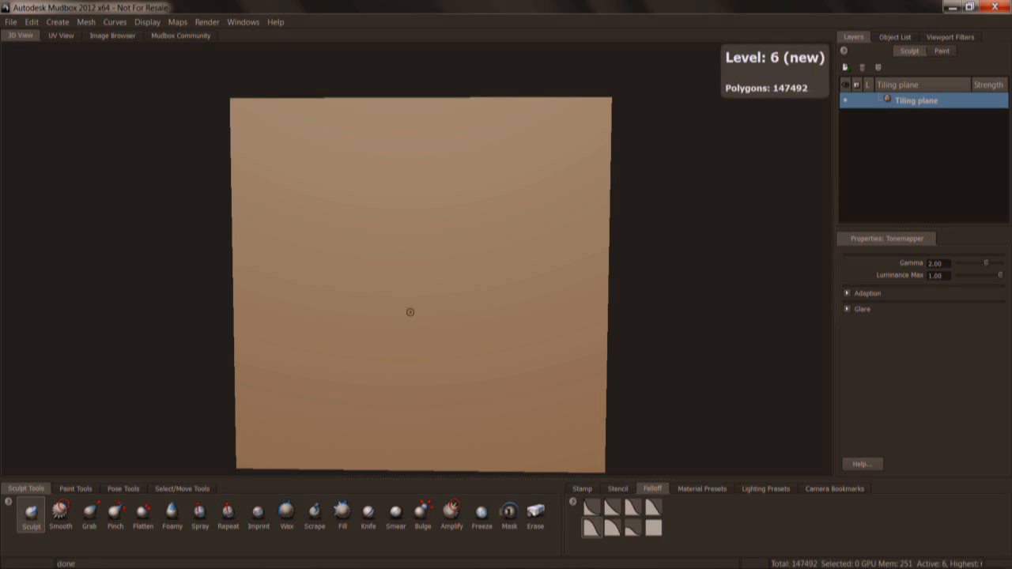
pyautogui.hotkey('shift', 'd')
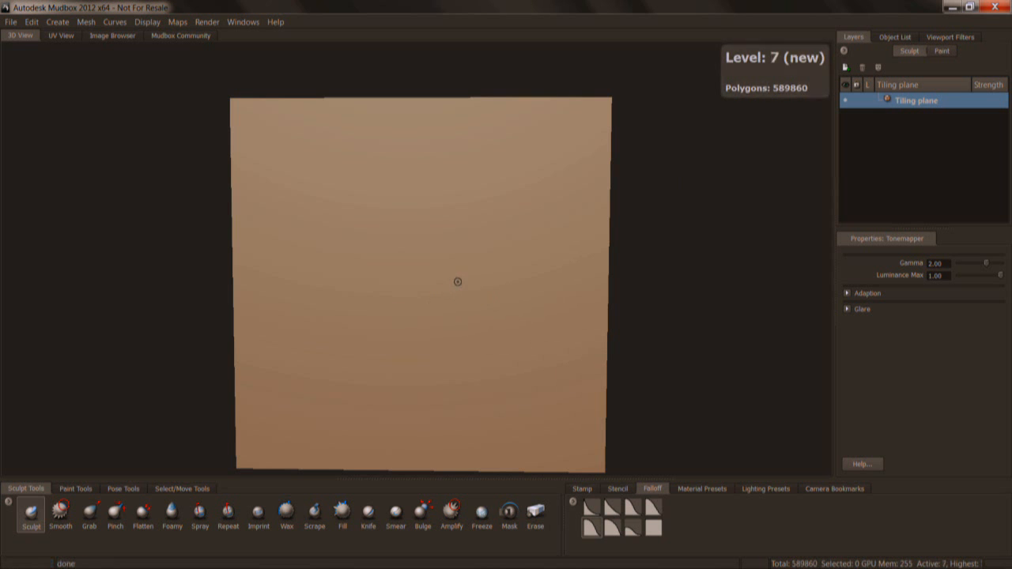
pyautogui.click(847, 67)
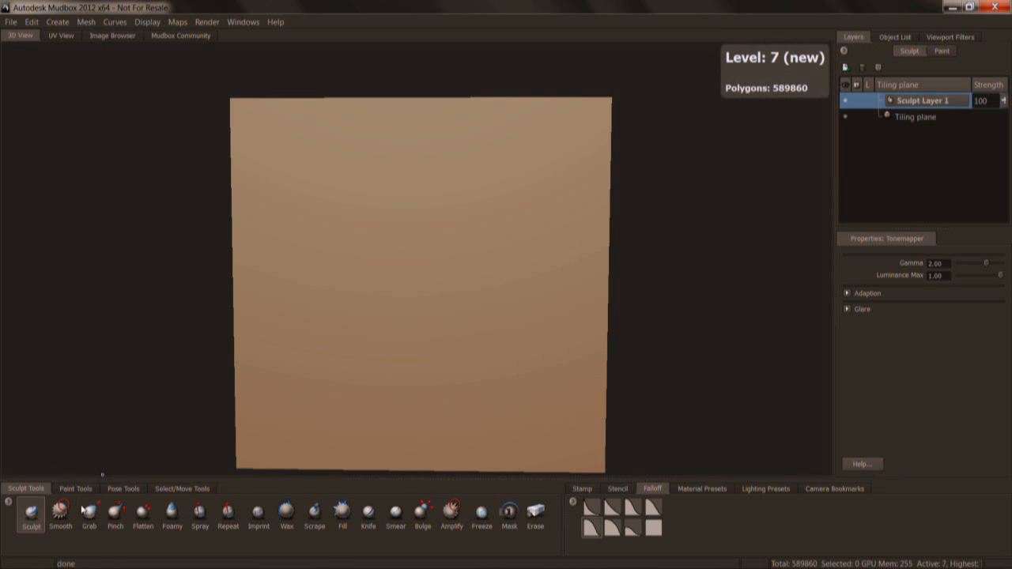
# Try a winding Foamy stroke at size 32.61 and strength 34.20 across the tiling plane, then undo it.
pyautogui.click(172, 511)
pyautogui.press('b')
pyautogui.moveTo(403, 292)
pyautogui.mouseDown()
pyautogui.moveTo(417, 284)
pyautogui.moveTo(427, 307)
pyautogui.mouseUp()
pyautogui.keyDown('alt'); pyautogui.moveTo(412, 272); pyautogui.dragTo(416, 258, button='right'); pyautogui.keyUp('alt')
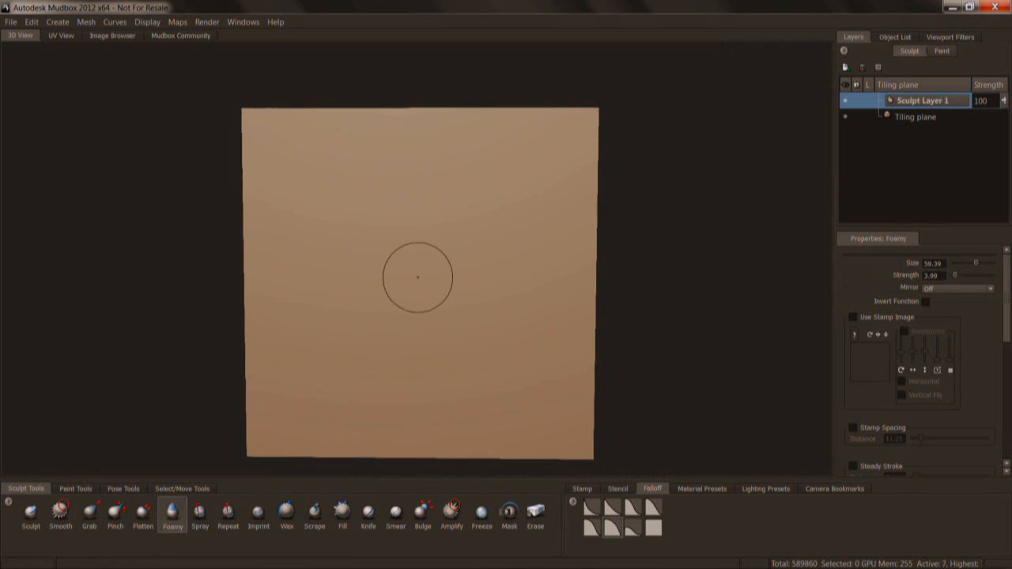
pyautogui.keyDown('alt'); pyautogui.moveTo(418, 306); pyautogui.dragTo(422, 269, button='middle'); pyautogui.keyUp('alt')
pyautogui.press('b')
pyautogui.moveTo(431, 246); pyautogui.dragTo(393, 203)
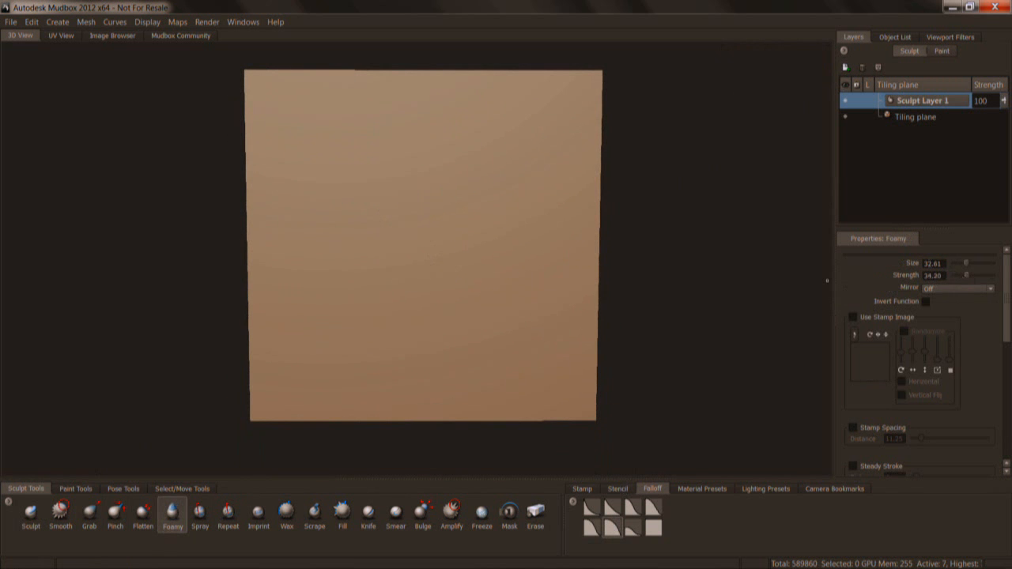
pyautogui.moveTo(384, 211)
pyautogui.mouseDown()
pyautogui.moveTo(415, 207)
pyautogui.moveTo(460, 249)
pyautogui.moveTo(423, 328)
pyautogui.moveTo(496, 310)
pyautogui.moveTo(419, 340)
pyautogui.moveTo(545, 341)
pyautogui.moveTo(485, 342)
pyautogui.mouseUp()
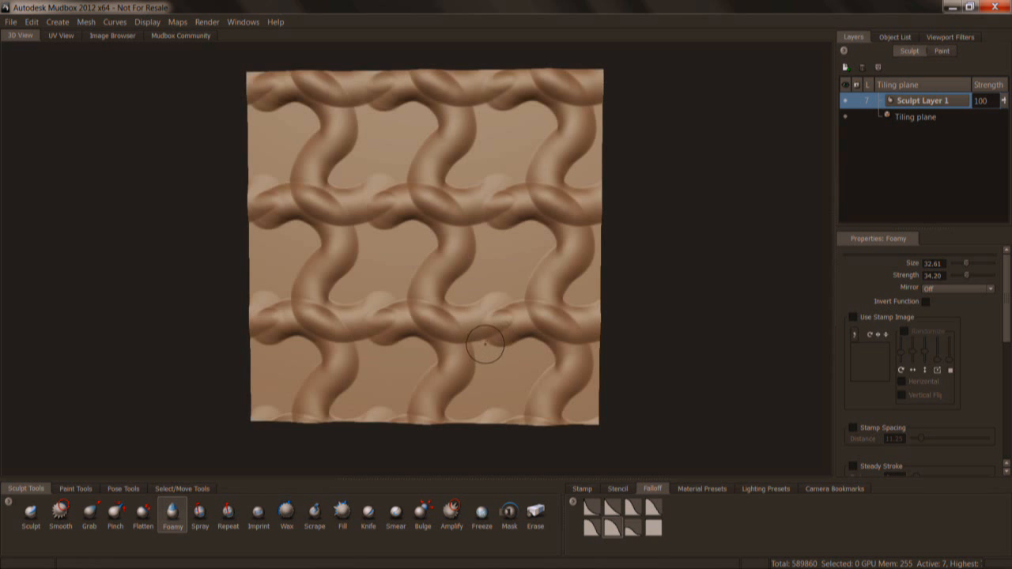
pyautogui.hotkey('ctrl', 'z')
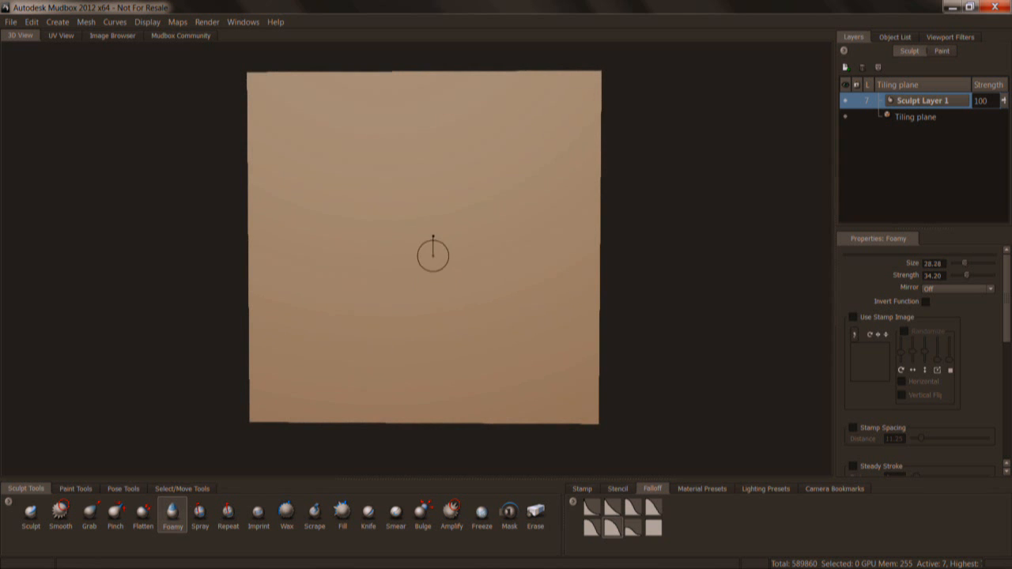
# Select the Sculpt tool and assign it the blue-grey vector displacement stamp with the dark vertical stripe.
pyautogui.click(31, 512)
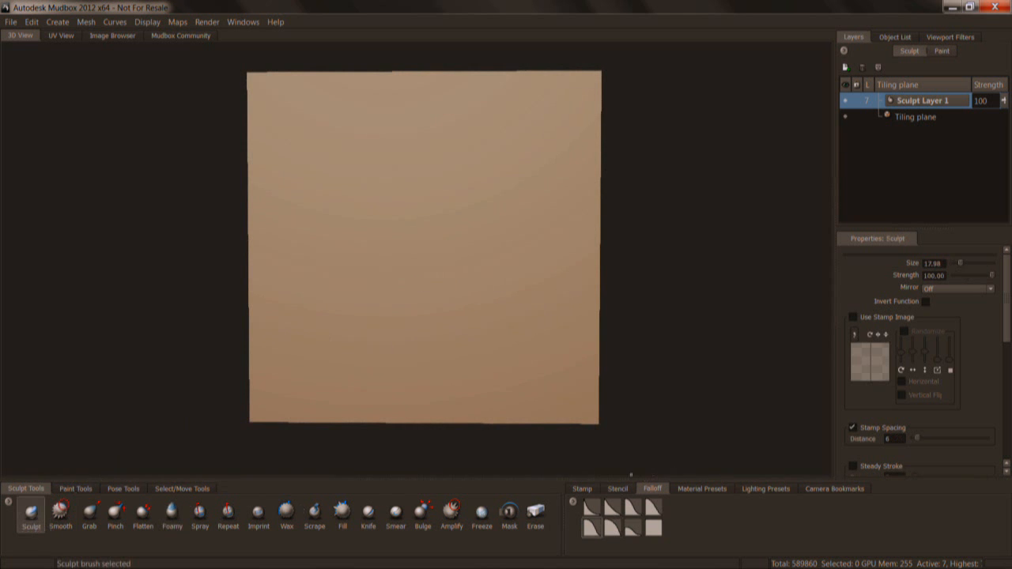
pyautogui.click(591, 490)
pyautogui.scroll(-2, 838, 521)
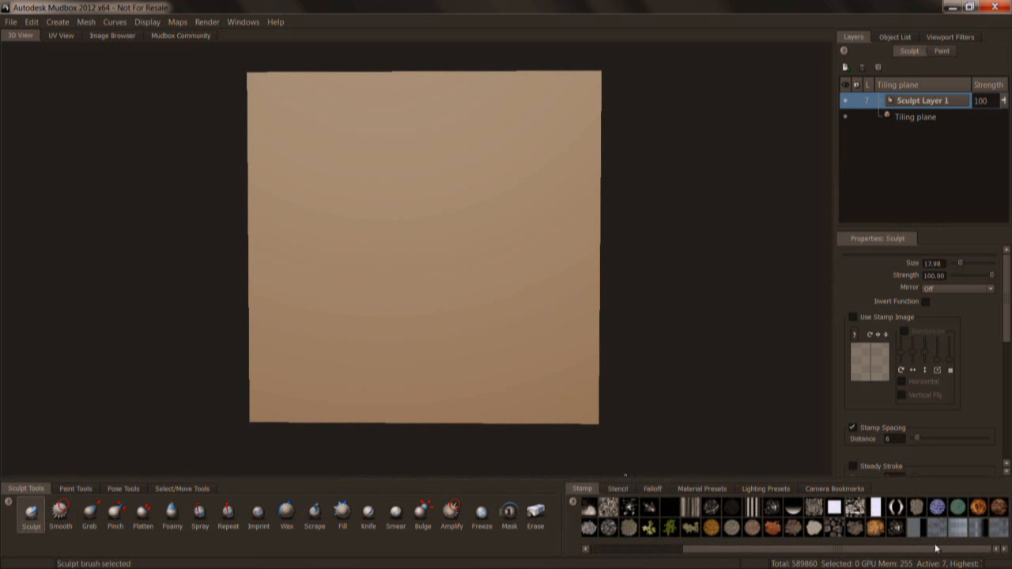
pyautogui.click(978, 529)
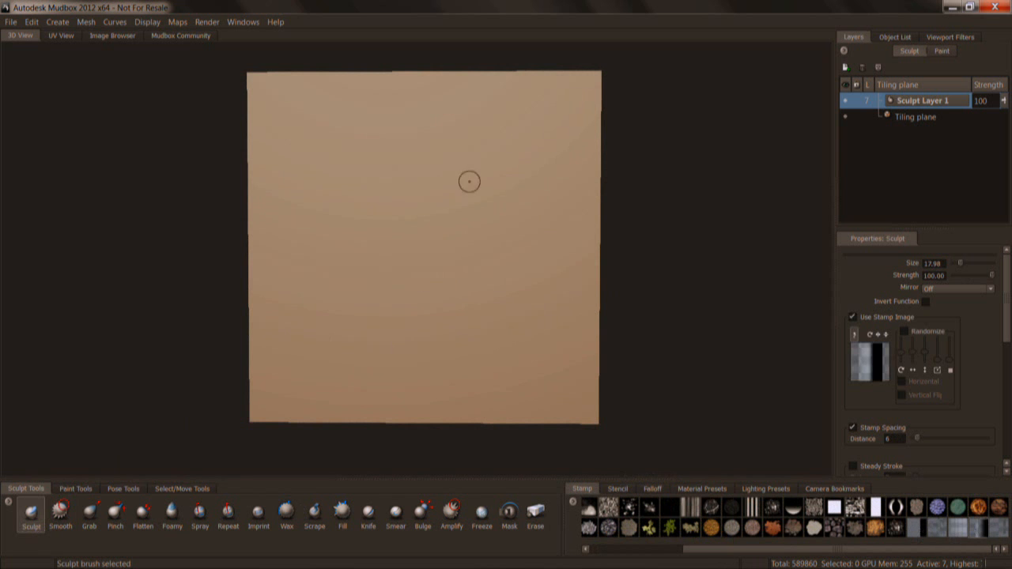
# Resize the Sculpt brush, try a short stamped stroke on the tiling plane's upper half, and undo it.
pyautogui.press('b')
pyautogui.moveTo(427, 212); pyautogui.dragTo(447, 194)
pyautogui.moveTo(479, 141)
pyautogui.mouseDown()
pyautogui.moveTo(479, 161)
pyautogui.moveTo(447, 208)
pyautogui.mouseUp()
pyautogui.hotkey('ctrl', 'z')
# Set the brush buildup to 50, try a winding stroke down the tiling plane at size 38.12, and undo it.
pyautogui.scroll(-5, 997, 338)
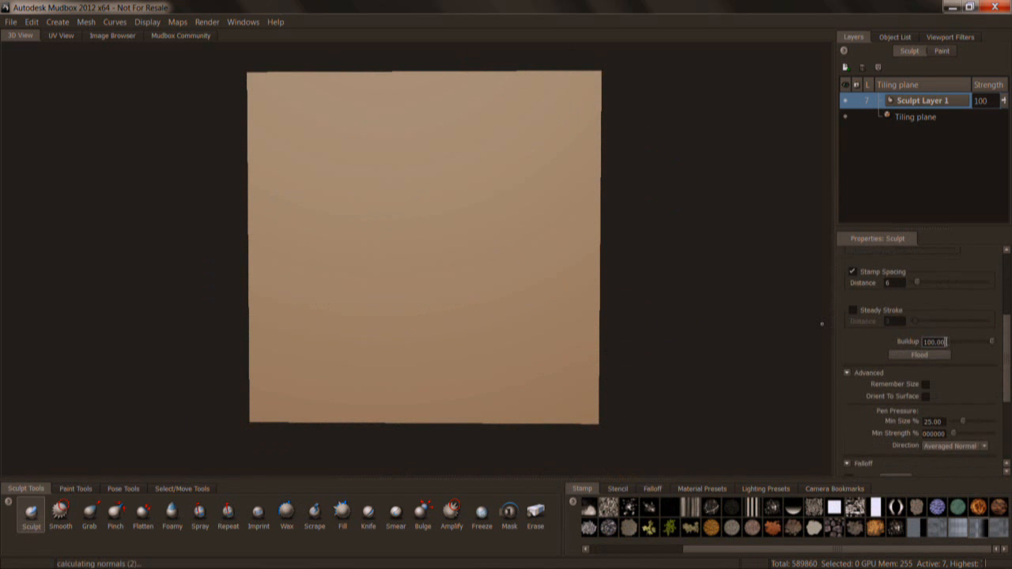
pyautogui.moveTo(483, 120)
pyautogui.mouseDown()
pyautogui.moveTo(463, 192)
pyautogui.moveTo(356, 264)
pyautogui.moveTo(458, 283)
pyautogui.moveTo(458, 328)
pyautogui.mouseUp()
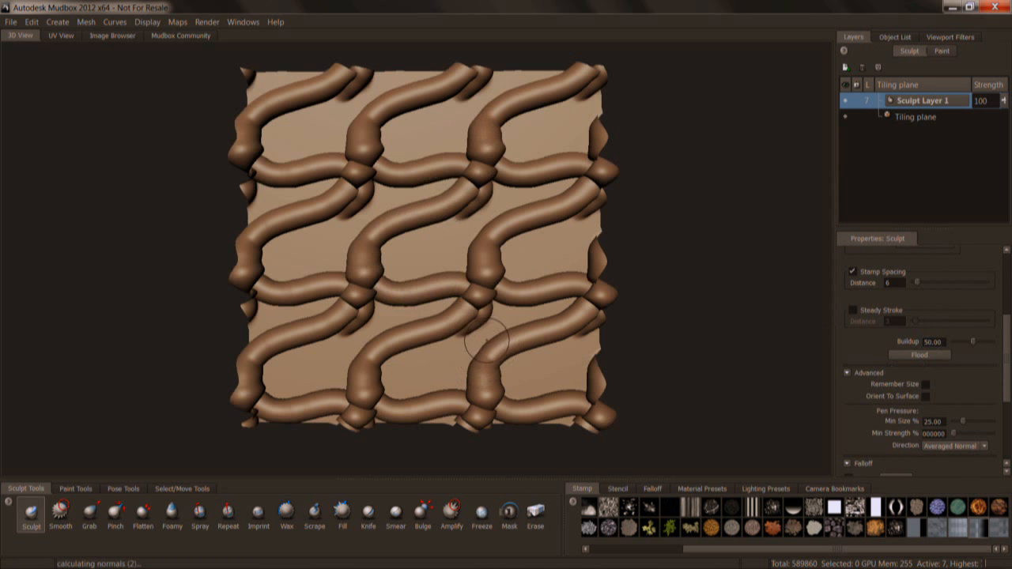
pyautogui.hotkey('ctrl', 'z')
# Reduce the brush strength to 71.20, try several winding strokes across the tiling plane, and undo them.
pyautogui.moveTo(1005, 351); pyautogui.dragTo(994, 287)
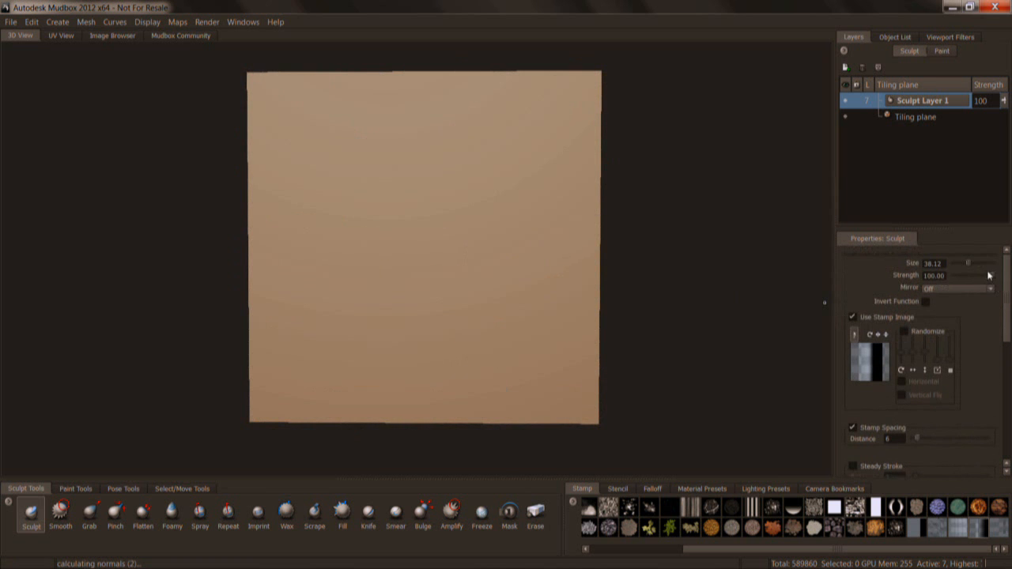
pyautogui.moveTo(493, 95)
pyautogui.mouseDown()
pyautogui.moveTo(500, 106)
pyautogui.moveTo(466, 169)
pyautogui.moveTo(411, 218)
pyautogui.moveTo(470, 241)
pyautogui.moveTo(371, 298)
pyautogui.mouseUp()
pyautogui.keyDown('alt'); pyautogui.moveTo(476, 320); pyautogui.dragTo(499, 283); pyautogui.keyUp('alt')
pyautogui.keyDown('alt'); pyautogui.moveTo(500, 283); pyautogui.dragTo(477, 346, button='right'); pyautogui.keyUp('alt')
pyautogui.moveTo(476, 345)
pyautogui.keyDown('alt'); pyautogui.mouseDown()
pyautogui.moveTo(467, 292)
pyautogui.moveTo(490, 229)
pyautogui.moveTo(431, 203)
pyautogui.moveTo(413, 240)
pyautogui.moveTo(409, 290)
pyautogui.mouseUp(); pyautogui.keyUp('alt')
pyautogui.keyDown('alt'); pyautogui.moveTo(445, 289); pyautogui.dragTo(446, 145, button='right'); pyautogui.keyUp('alt')
pyautogui.keyDown('alt'); pyautogui.moveTo(445, 144); pyautogui.dragTo(459, 204); pyautogui.keyUp('alt')
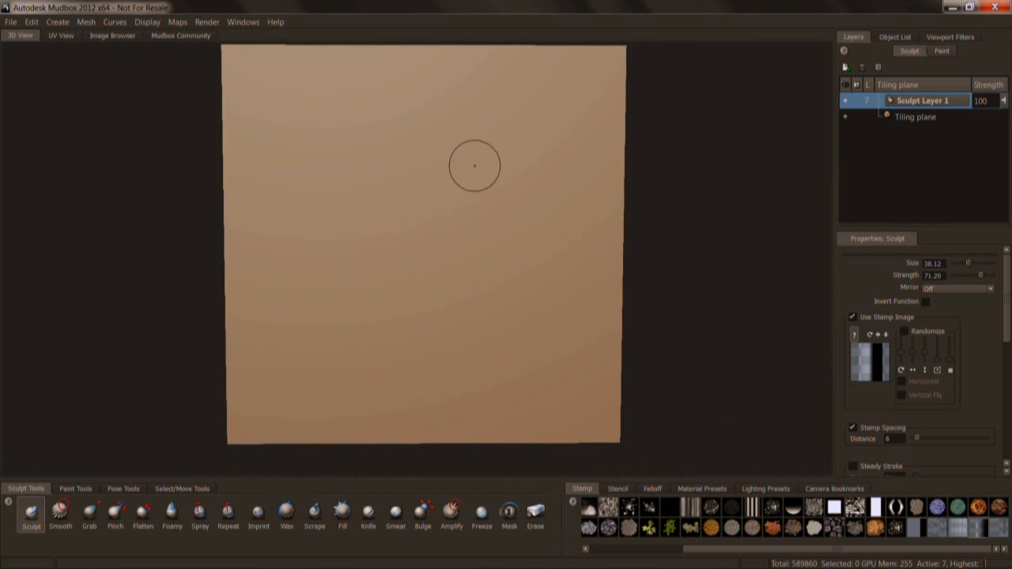
pyautogui.moveTo(510, 119)
pyautogui.mouseDown()
pyautogui.moveTo(512, 141)
pyautogui.moveTo(425, 163)
pyautogui.moveTo(369, 204)
pyautogui.moveTo(491, 187)
pyautogui.moveTo(483, 234)
pyautogui.moveTo(324, 235)
pyautogui.moveTo(348, 283)
pyautogui.moveTo(559, 270)
pyautogui.mouseUp()
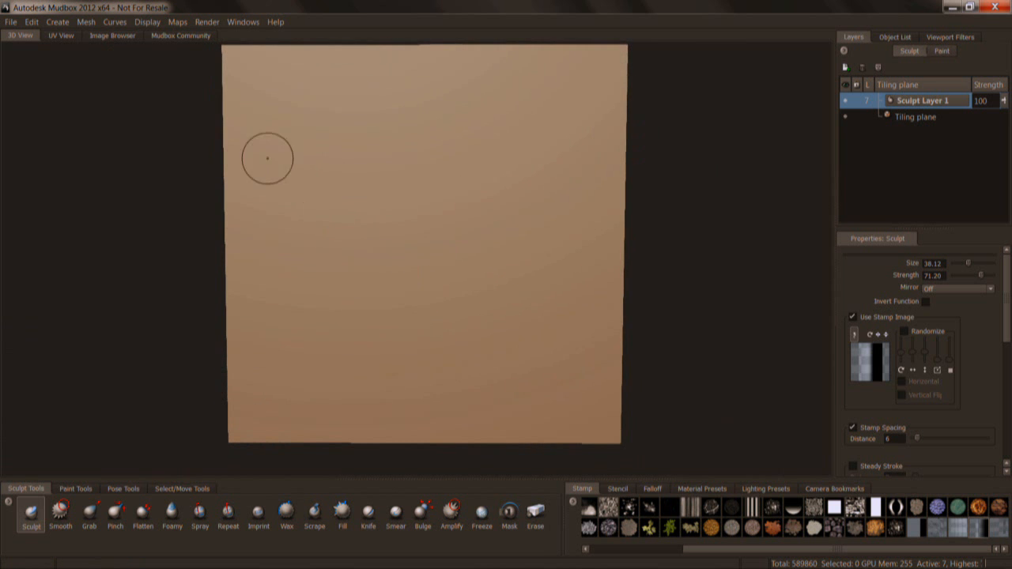
pyautogui.moveTo(266, 155)
pyautogui.mouseDown()
pyautogui.moveTo(253, 164)
pyautogui.moveTo(355, 240)
pyautogui.moveTo(445, 198)
pyautogui.moveTo(529, 222)
pyautogui.moveTo(598, 196)
pyautogui.mouseUp()
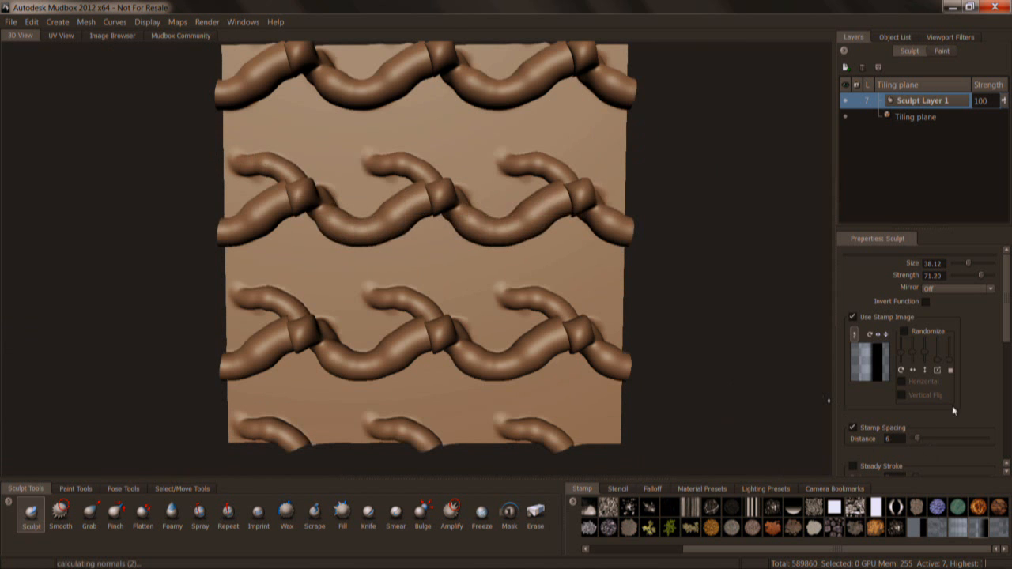
# With stamp spacing 5 and Steady Stroke distance 3, sculpt a thick winding stroke of overlapping folds across the tiling plane.
pyautogui.scroll(-4, 952, 405)
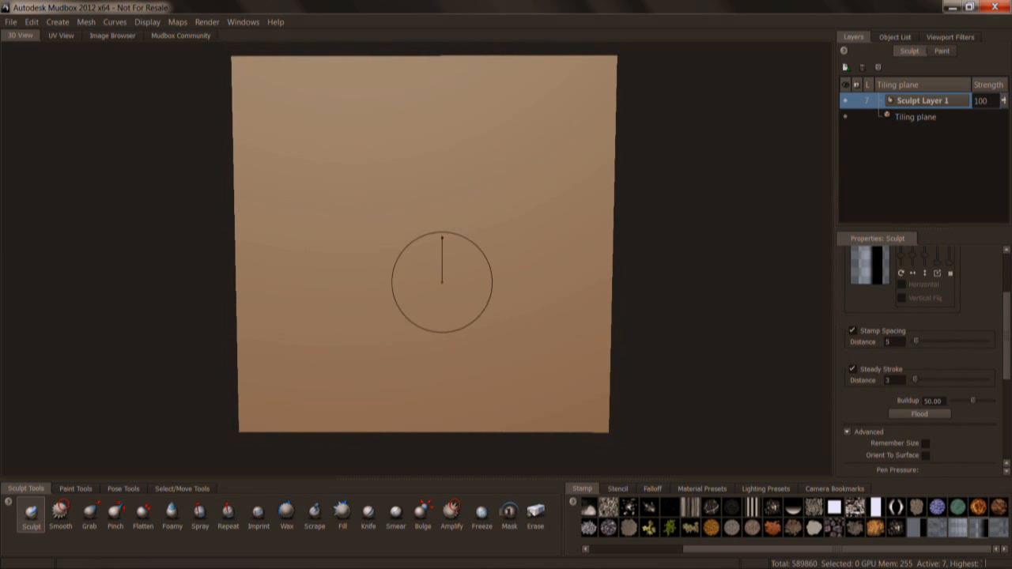
pyautogui.click(651, 488)
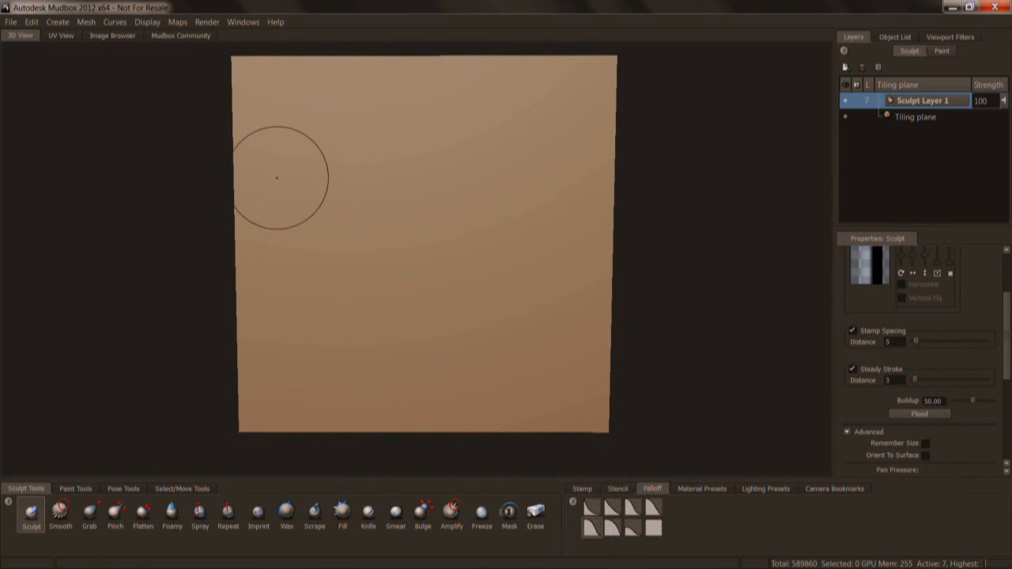
pyautogui.moveTo(265, 158)
pyautogui.mouseDown()
pyautogui.moveTo(315, 227)
pyautogui.moveTo(399, 179)
pyautogui.moveTo(465, 166)
pyautogui.moveTo(479, 261)
pyautogui.moveTo(596, 188)
pyautogui.mouseUp()
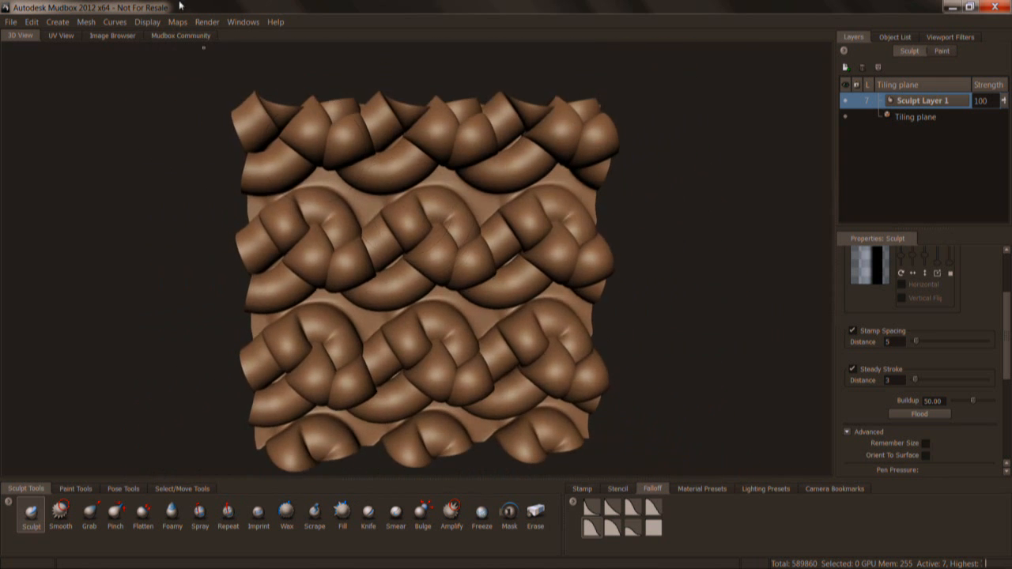
# Start a texture map extraction and choose Vector Displacement Map as the map to generate.
pyautogui.moveTo(234, 35)
pyautogui.click(298, 36)
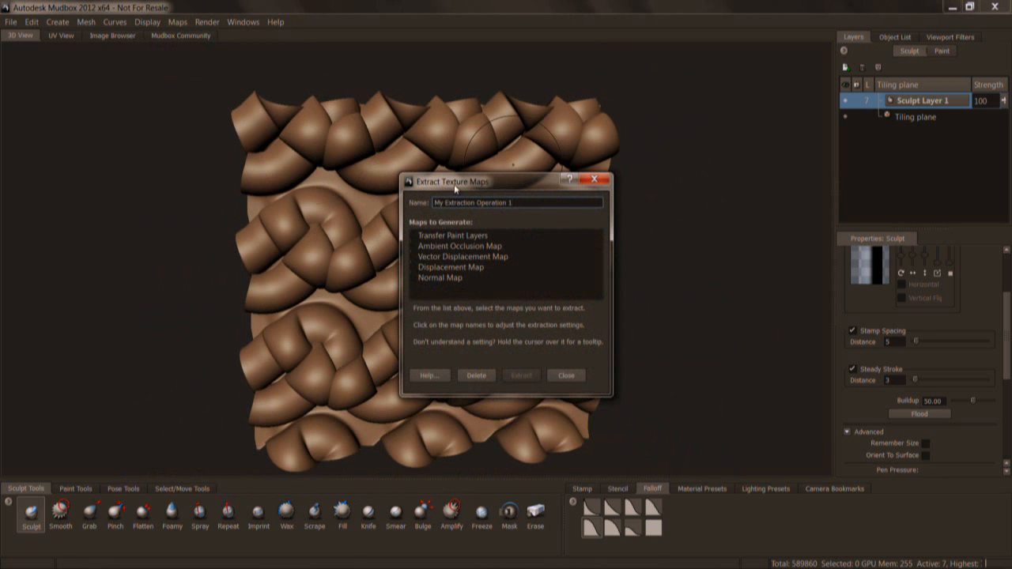
pyautogui.click(446, 253)
pyautogui.moveTo(516, 48); pyautogui.dragTo(536, 20)
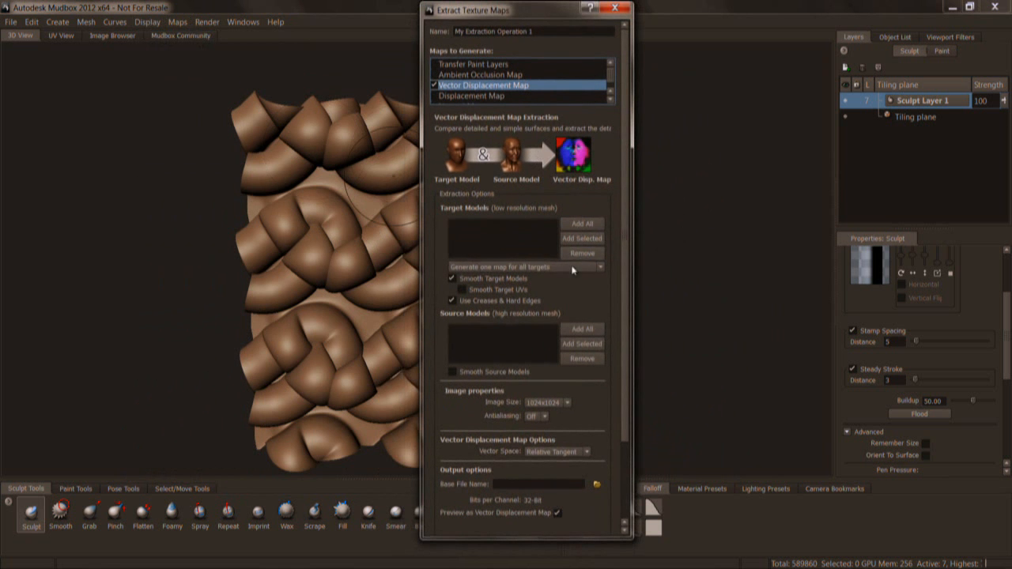
# Make Extraction Target the only target model and the level 7 Tiling plane the only source model.
pyautogui.click(581, 224)
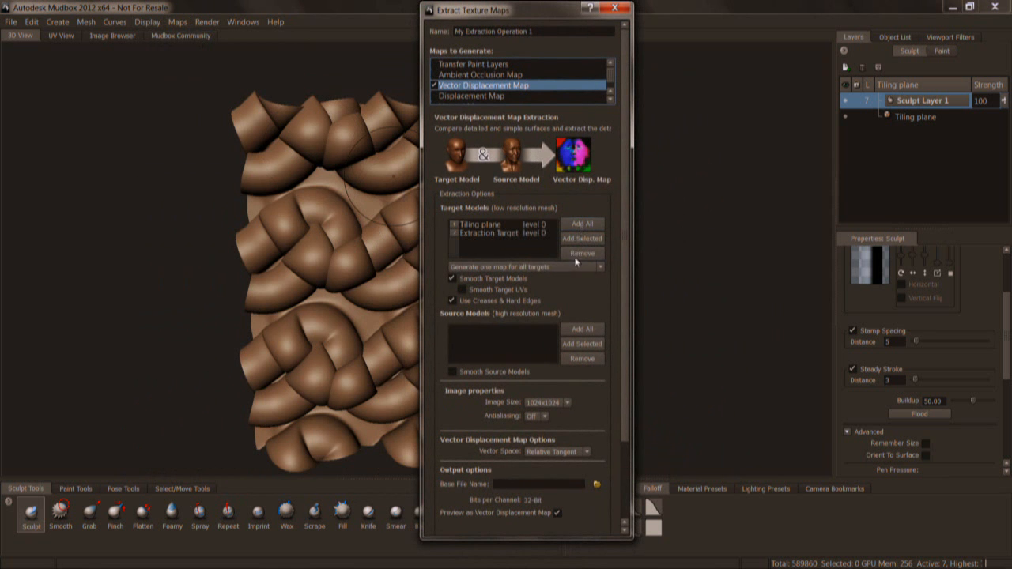
pyautogui.click(492, 225)
pyautogui.press('Delete')
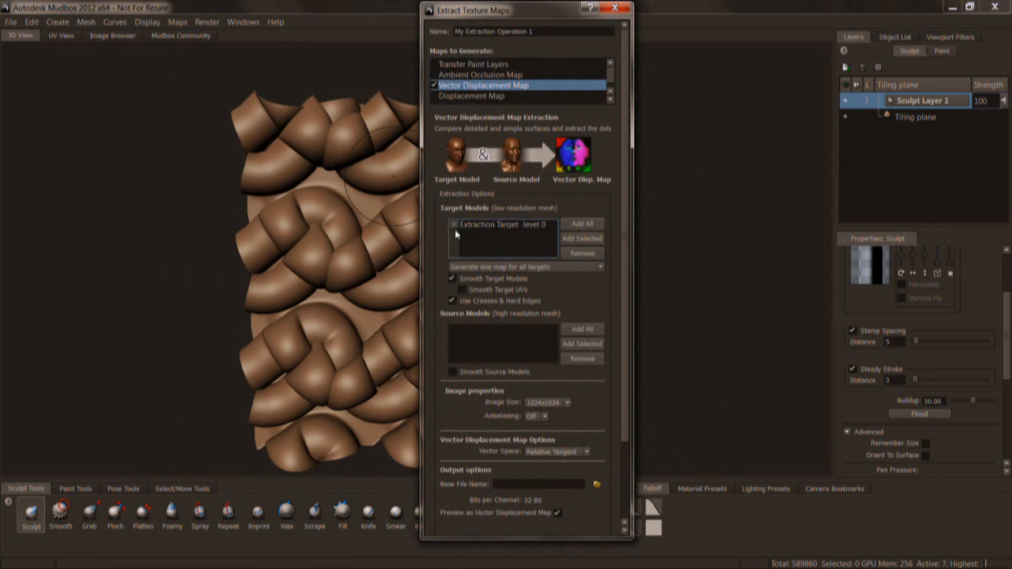
pyautogui.click(524, 341)
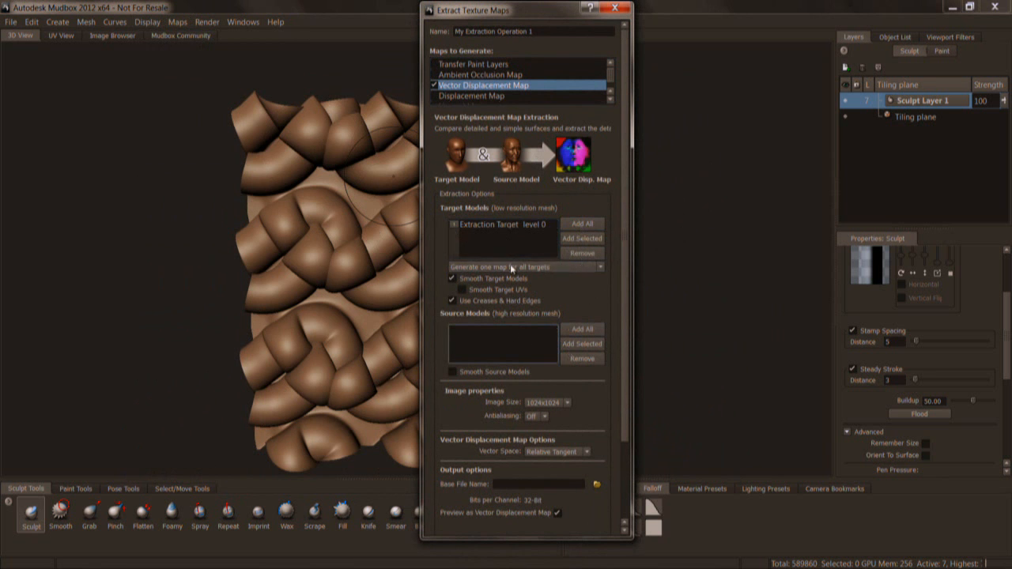
pyautogui.click(585, 344)
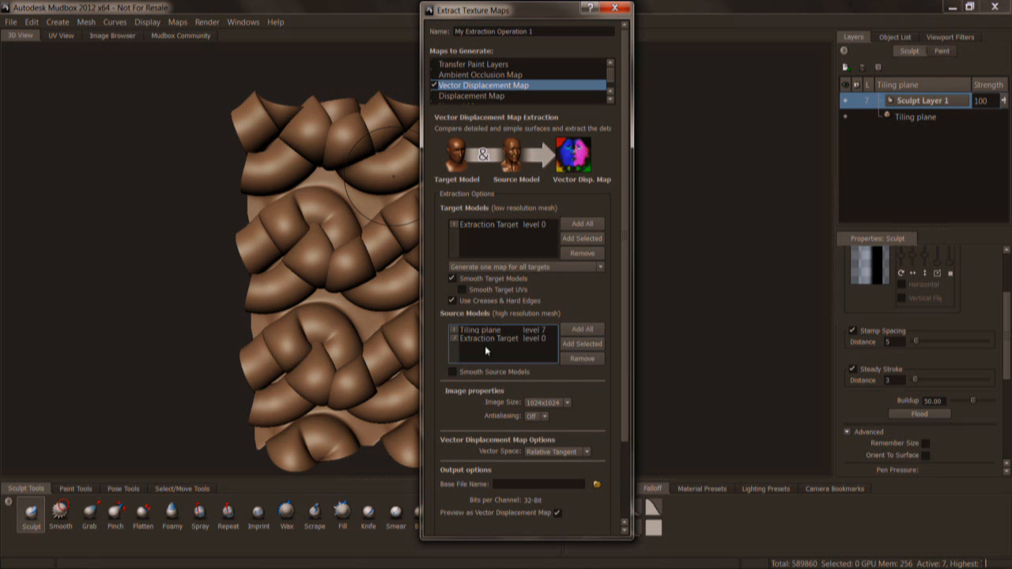
pyautogui.click(499, 340)
pyautogui.click(581, 359)
pyautogui.moveTo(537, 10); pyautogui.dragTo(548, 10)
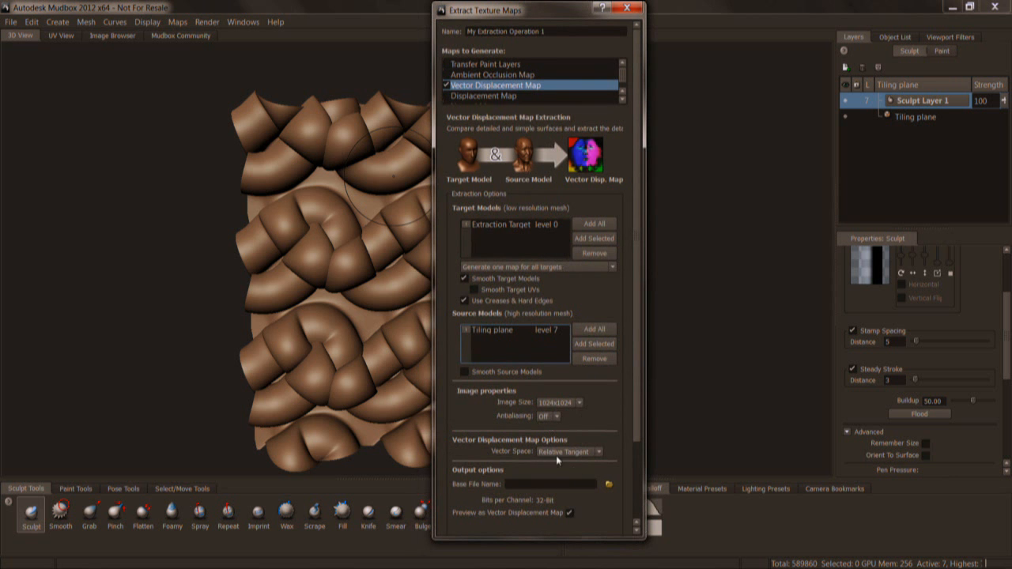
# Name the output file Folds, accept adding "_vdm" to the name, and suppress that warning in future.
pyautogui.click(608, 483)
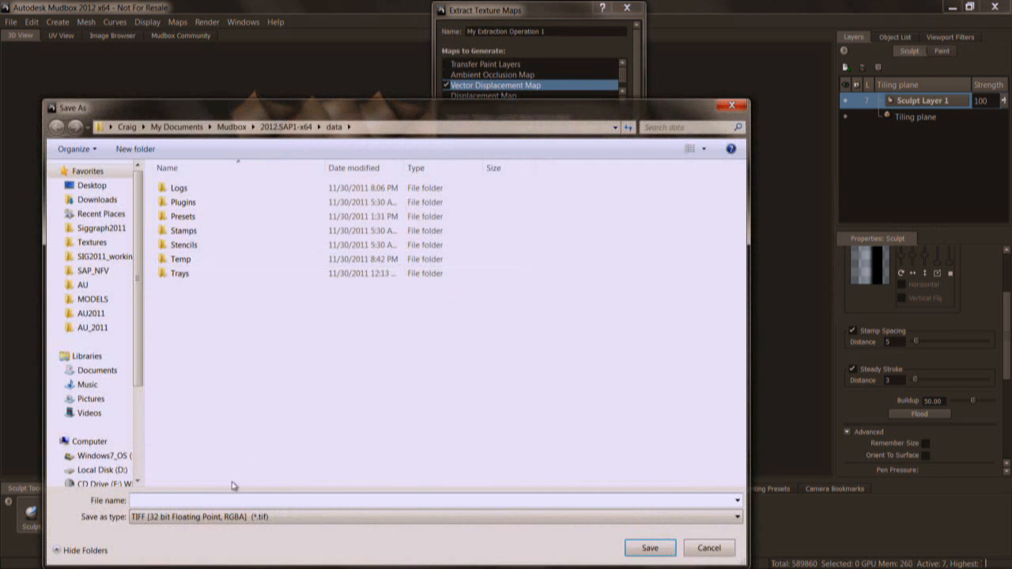
pyautogui.write('Folds')
pyautogui.click(647, 545)
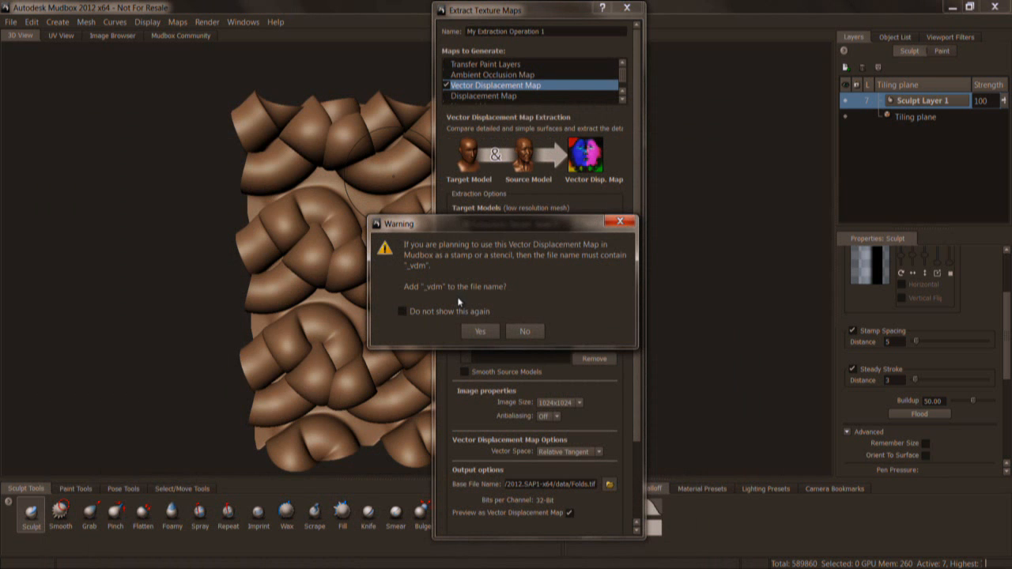
pyautogui.click(438, 310)
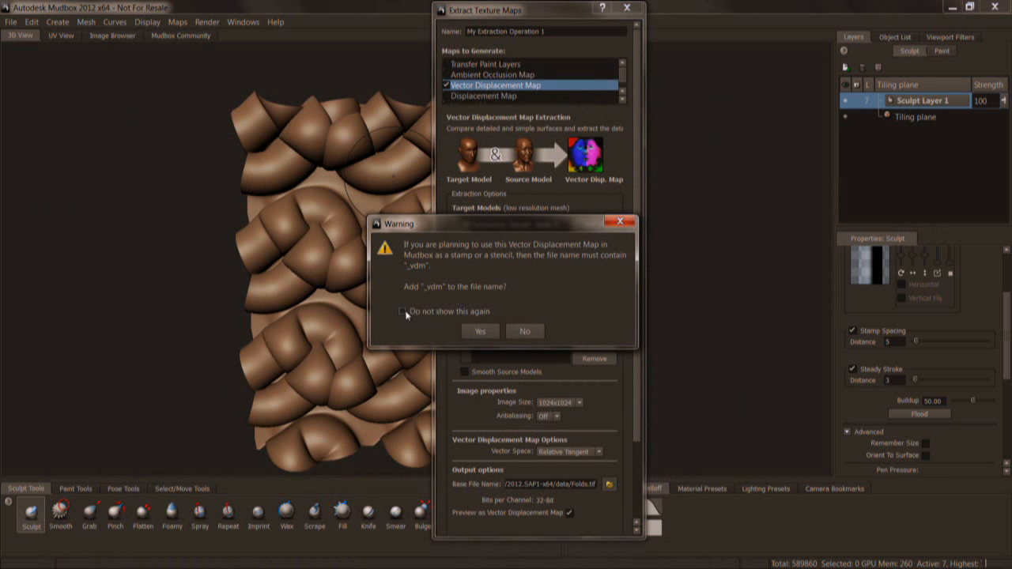
pyautogui.click(489, 329)
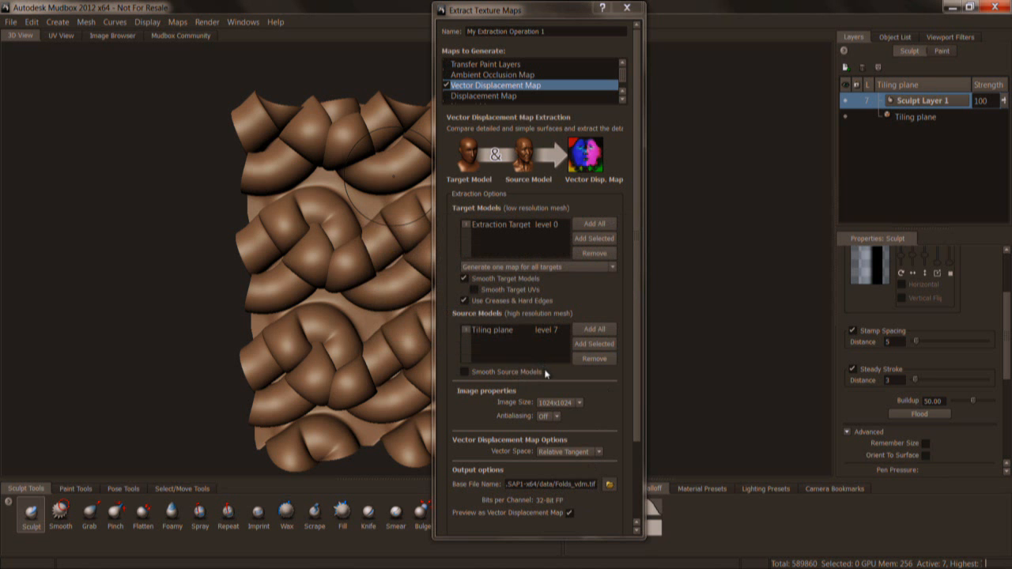
# Keep the vector space at Relative Tangent, extract the vector displacement map, and close the extraction results.
pyautogui.scroll(-2, 633, 410)
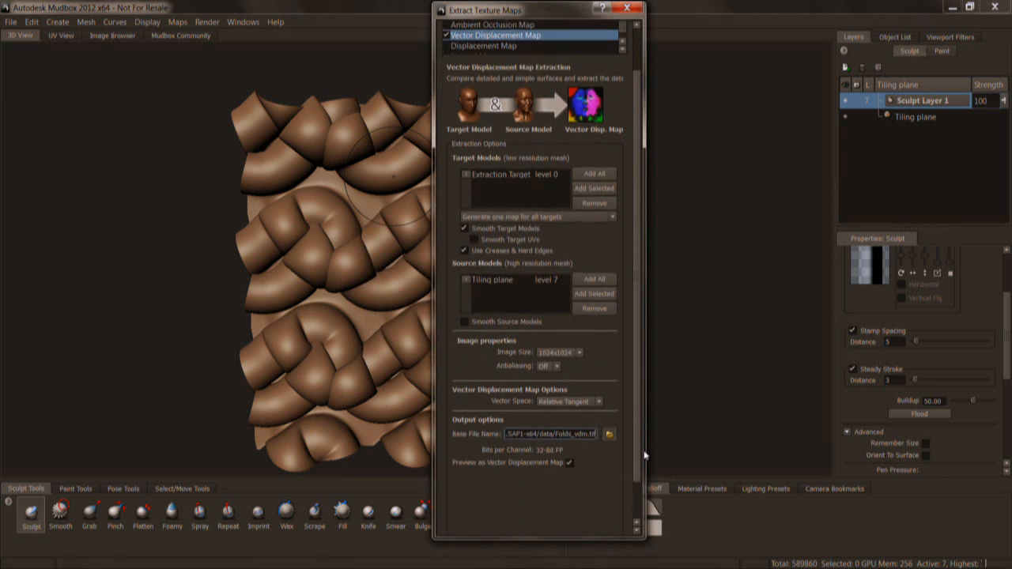
pyautogui.scroll(-1, 634, 467)
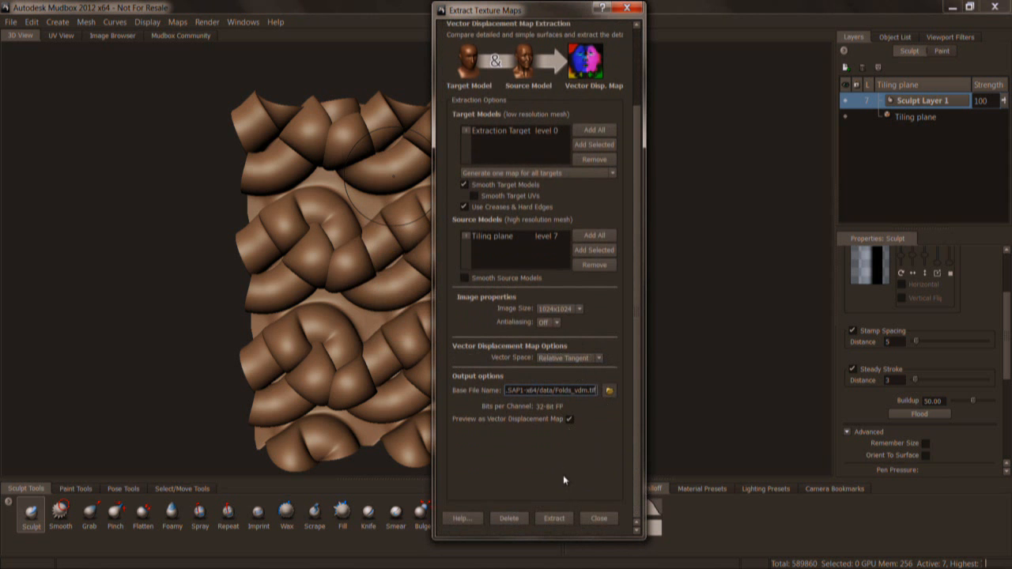
pyautogui.click(598, 358)
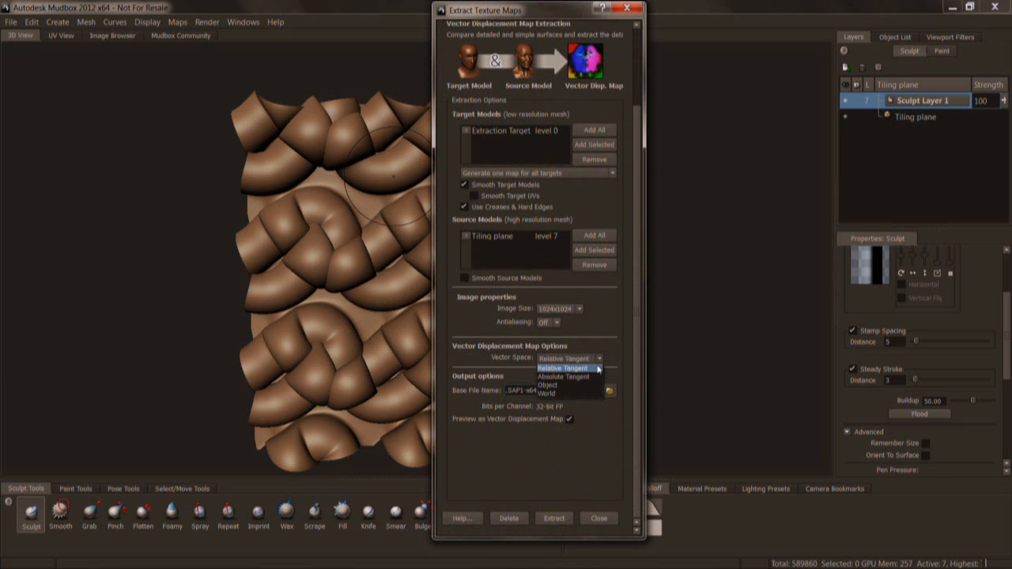
pyautogui.click(613, 330)
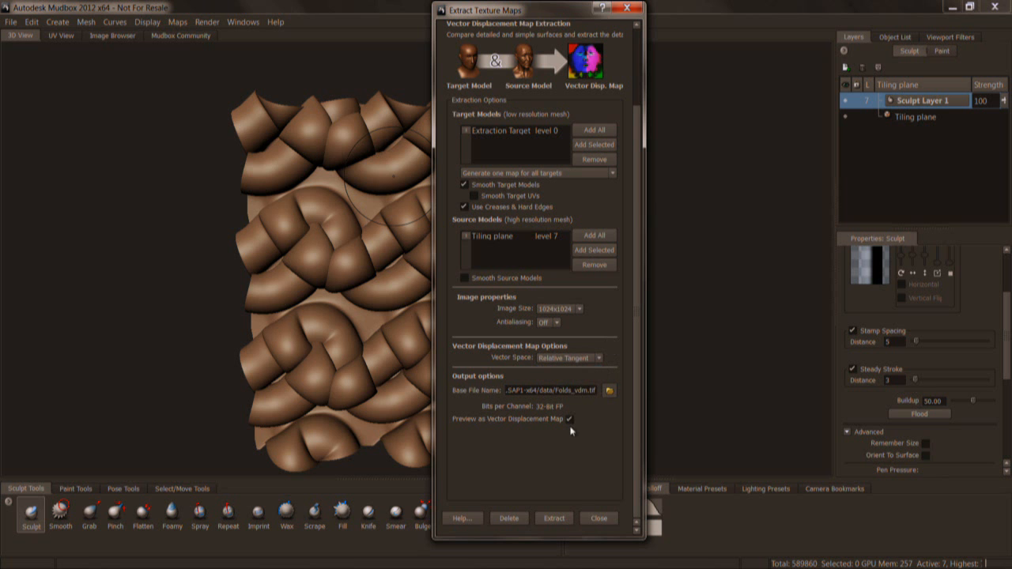
pyautogui.click(594, 358)
pyautogui.click(595, 358)
pyautogui.click(594, 360)
pyautogui.click(589, 365)
pyautogui.click(555, 518)
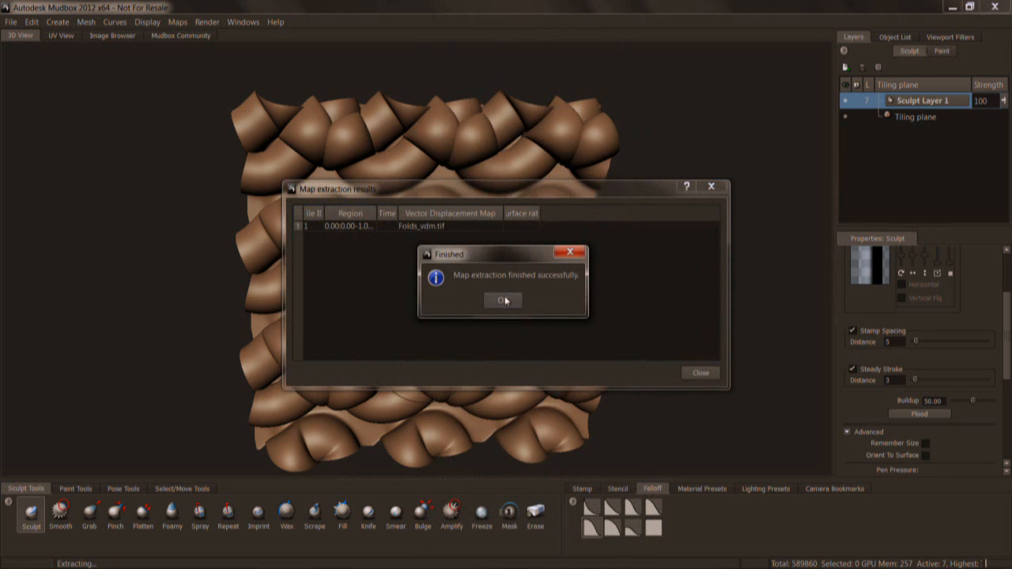
pyautogui.click(498, 301)
pyautogui.click(701, 373)
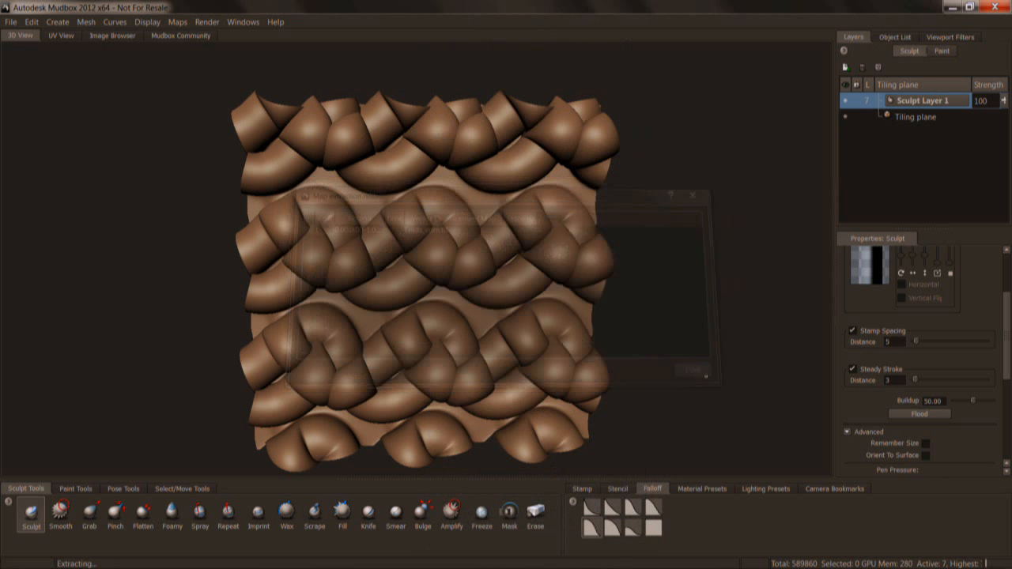
# Browse the image browser to the Documents/Mudbox/2012.SAP1-x64/data folder and display Folds_vdm.tif.
pyautogui.click(112, 35)
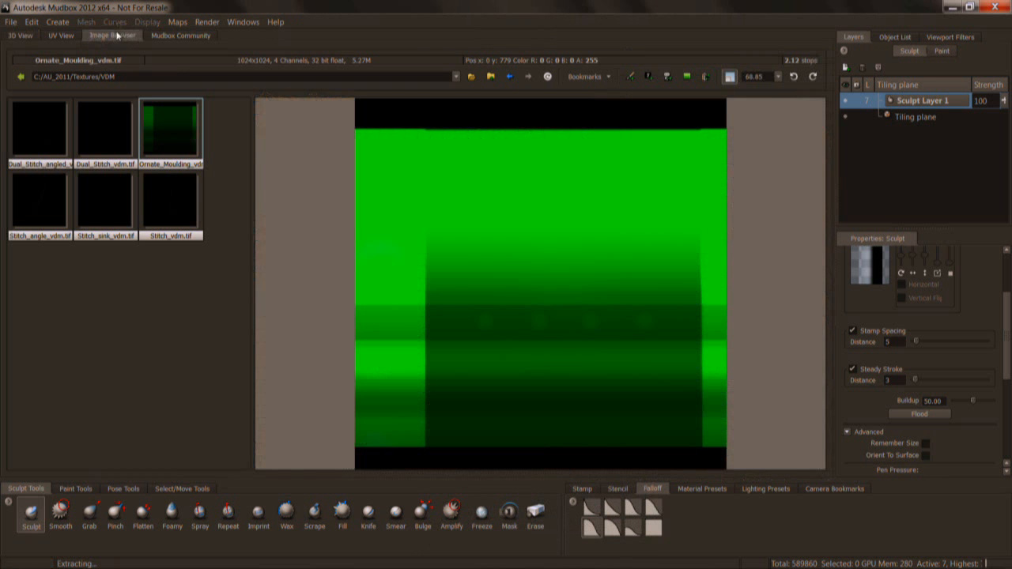
pyautogui.click(471, 76)
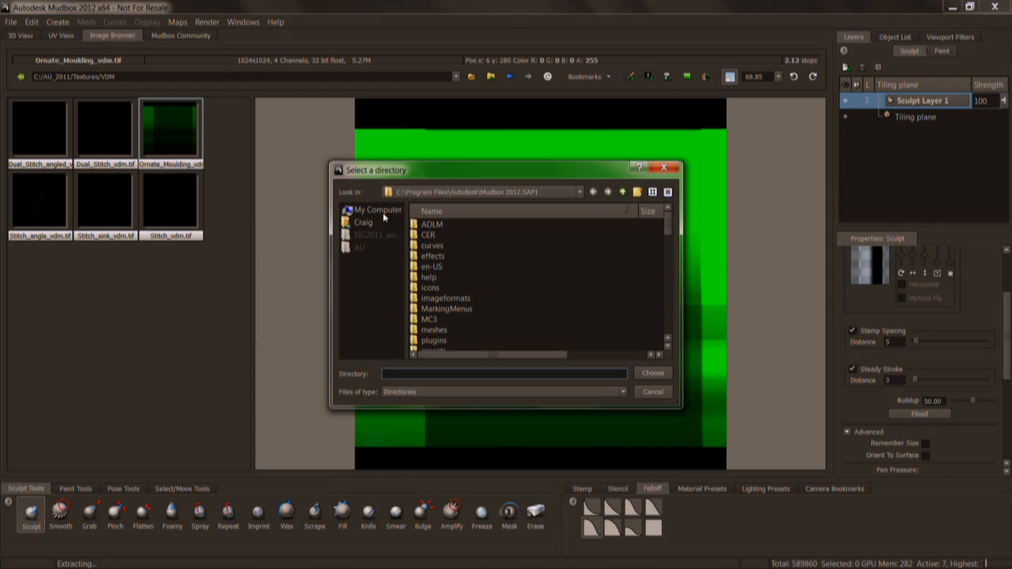
pyautogui.click(374, 211)
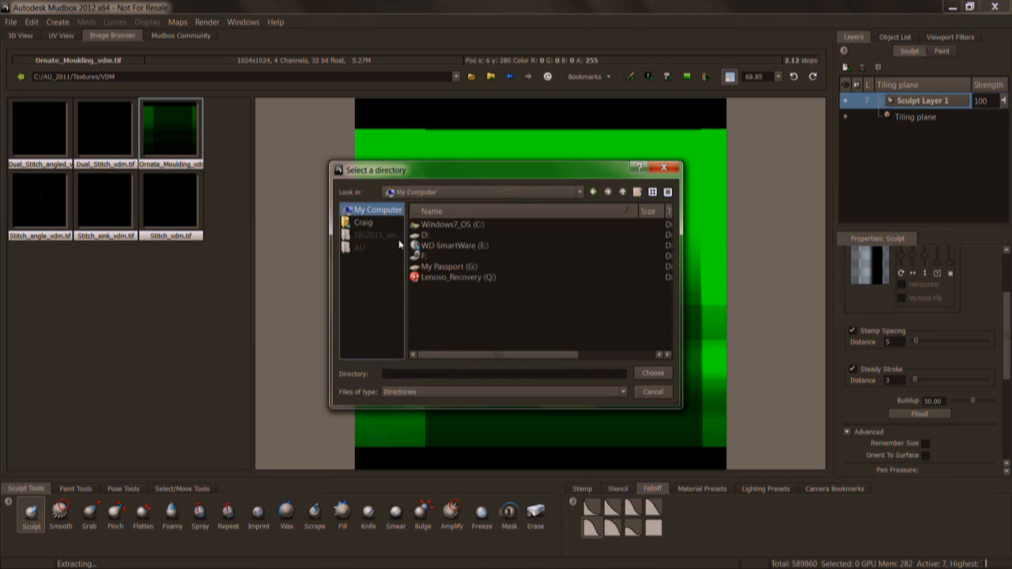
pyautogui.click(375, 225)
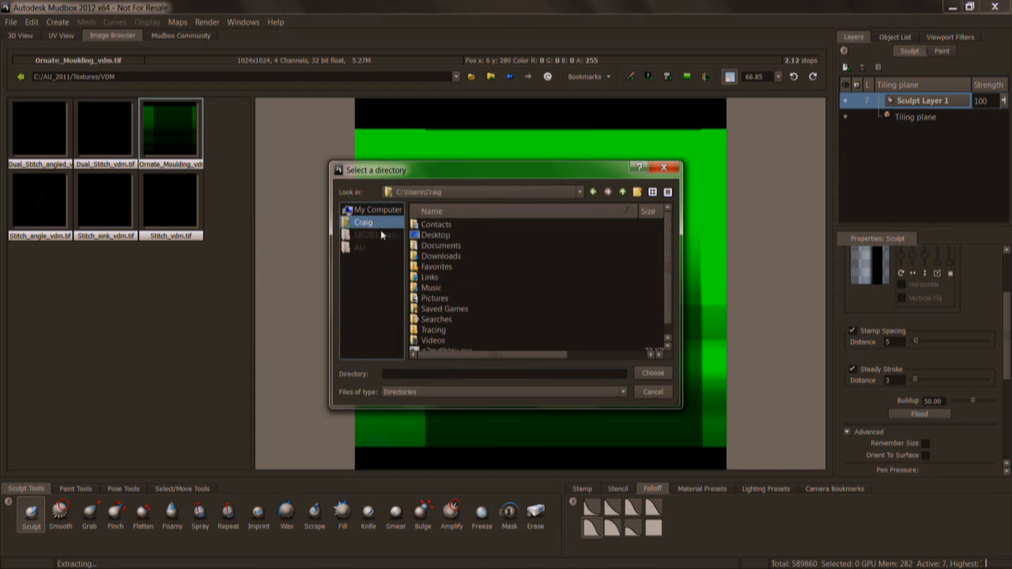
pyautogui.click(438, 247)
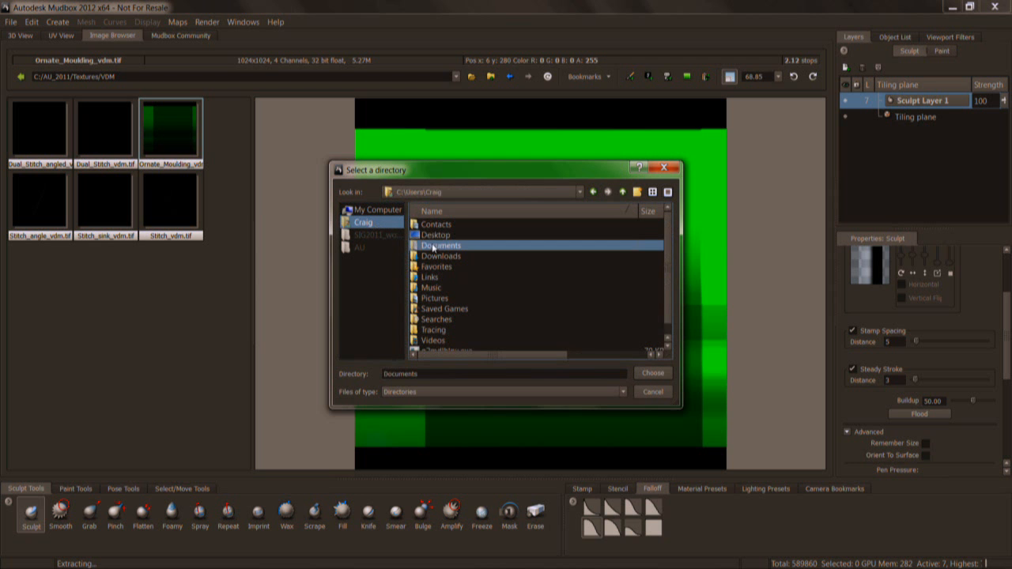
pyautogui.doubleClick(433, 247)
pyautogui.click(417, 248)
pyautogui.doubleClick(425, 303)
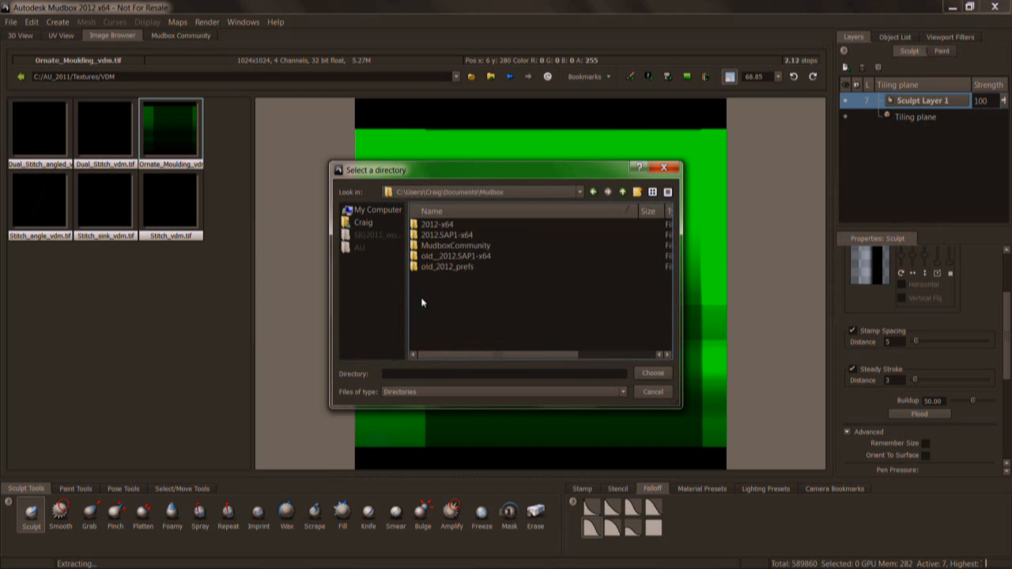
pyautogui.doubleClick(437, 236)
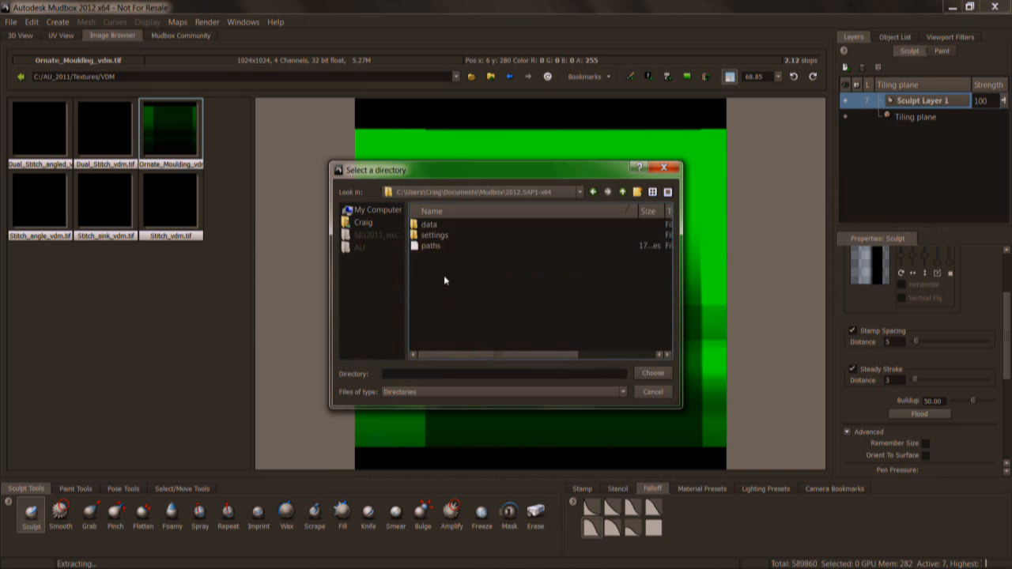
pyautogui.doubleClick(428, 226)
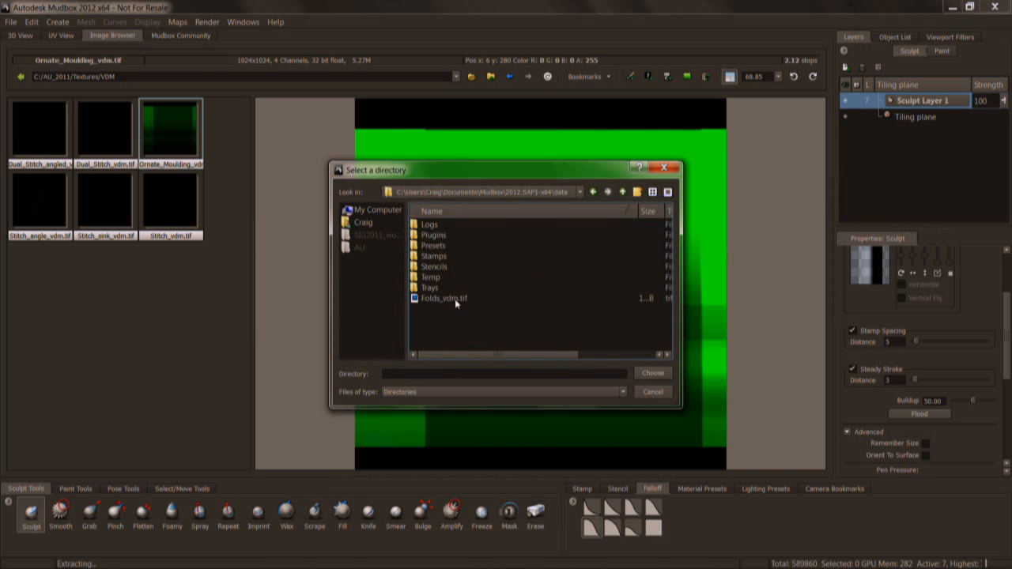
pyautogui.click(650, 373)
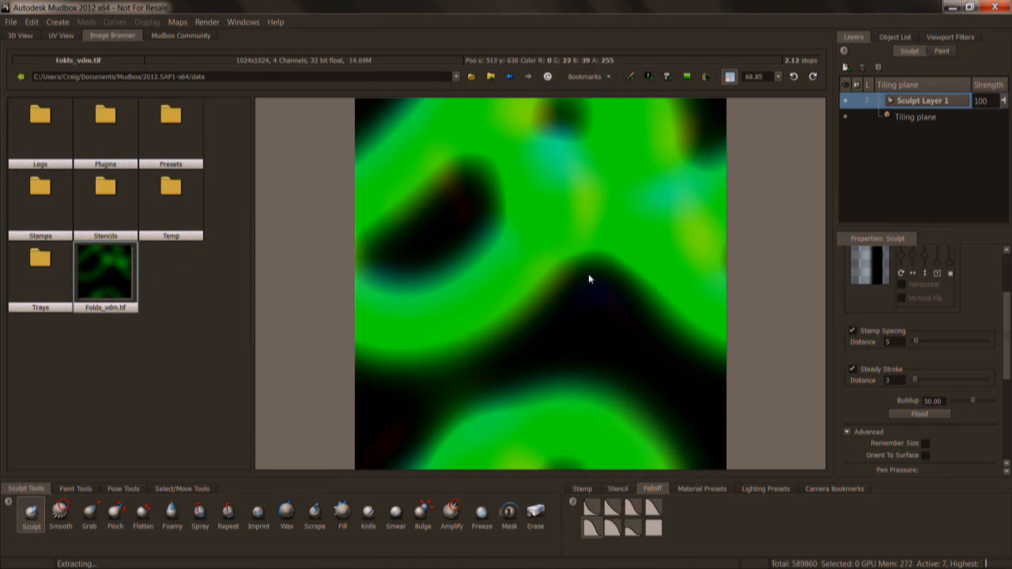
# Lower the exposure of the Folds_vdm.tif preview to about 0.38 stops to examine the map's colour detail.
pyautogui.press('-')
pyautogui.press('-')
pyautogui.press('-')
pyautogui.press('-')
pyautogui.press('-')
pyautogui.press('-')
pyautogui.press('-')
pyautogui.press('-')
pyautogui.press('-')
pyautogui.press('-')
pyautogui.press('-')
pyautogui.press('-')
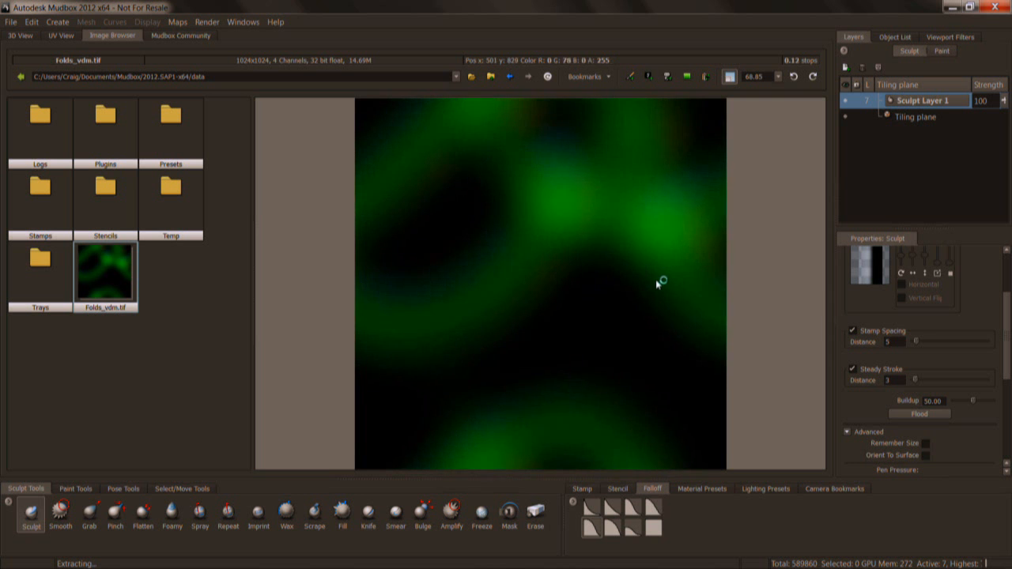
pyautogui.press('-')
pyautogui.press('-')
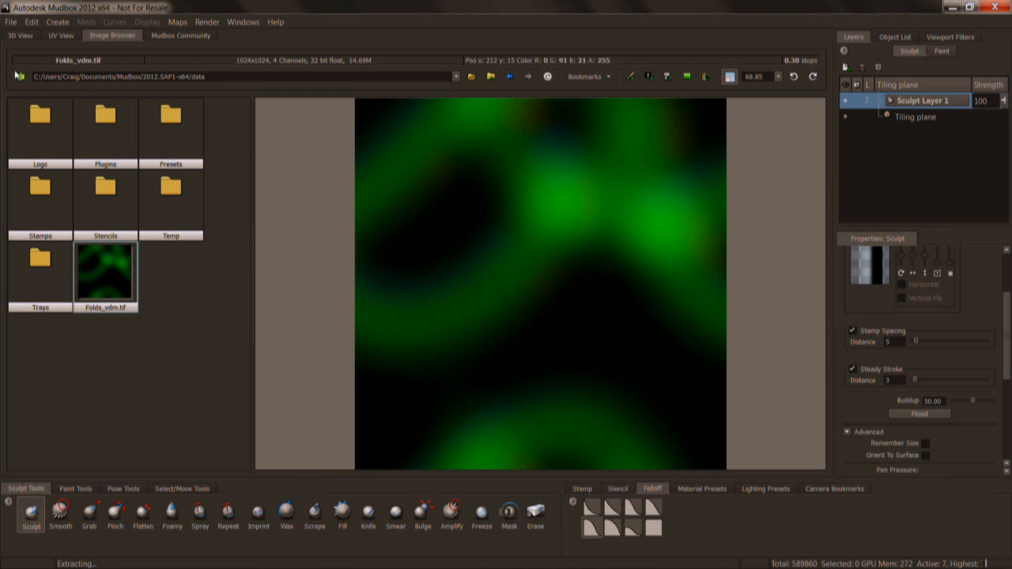
# Set Folds_vdm.tif as the active stencil and return to the 3D view.
pyautogui.click(27, 36)
pyautogui.click(102, 36)
pyautogui.click(651, 76)
pyautogui.click(27, 36)
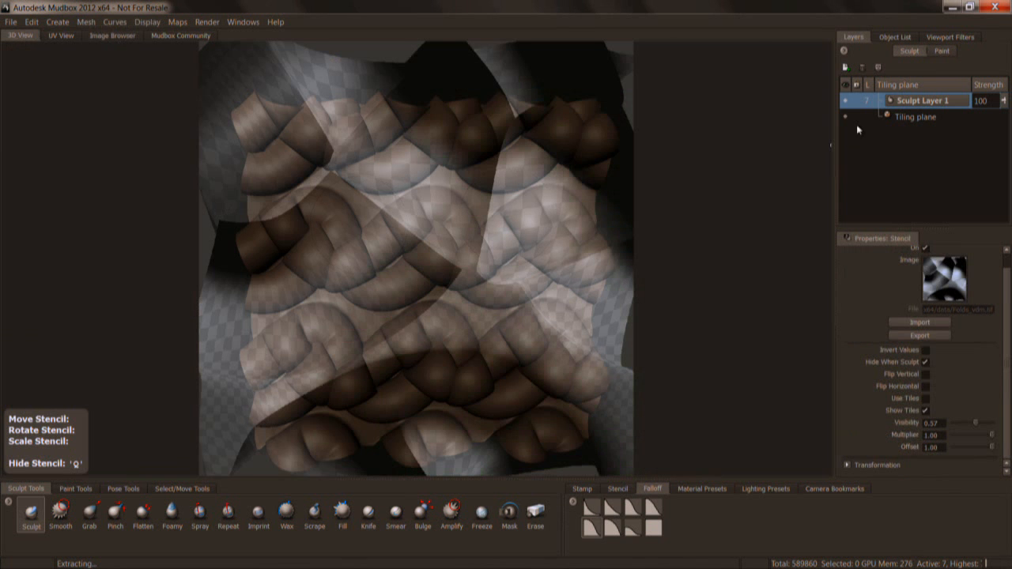
# Hide the tiling plane mesh and add a new Plane mesh to the scene.
pyautogui.click(893, 37)
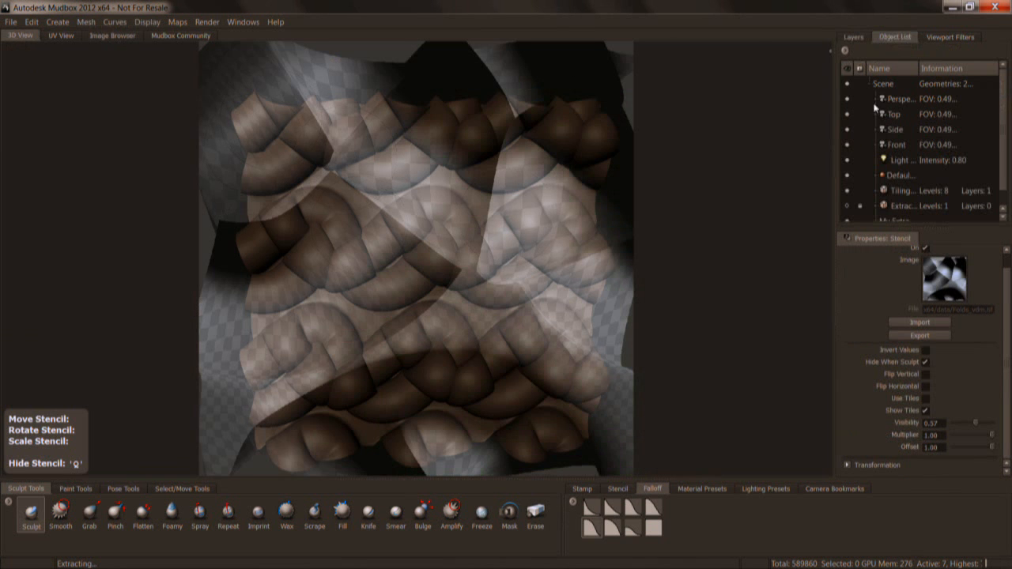
pyautogui.scroll(-1, 991, 170)
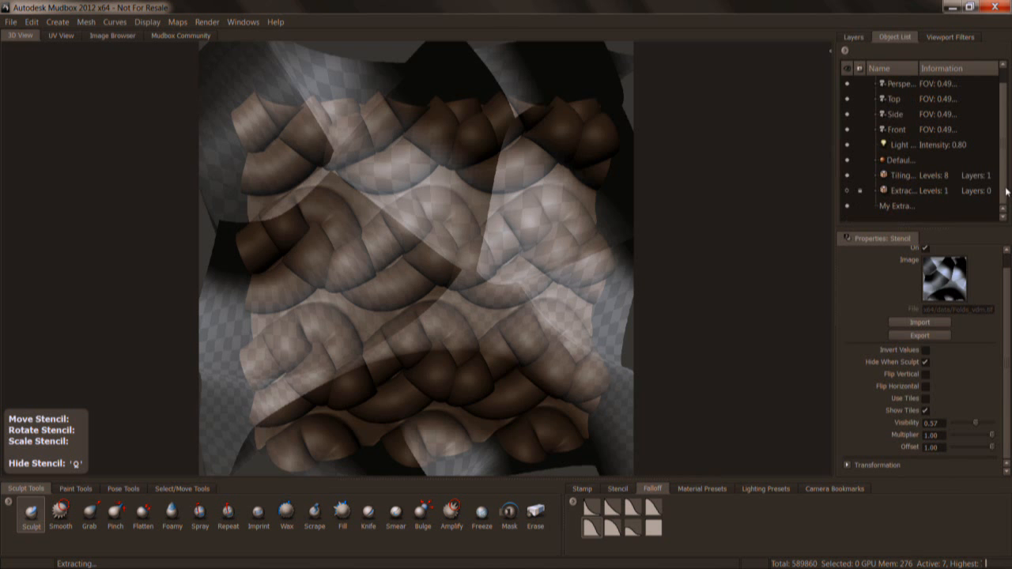
pyautogui.click(847, 175)
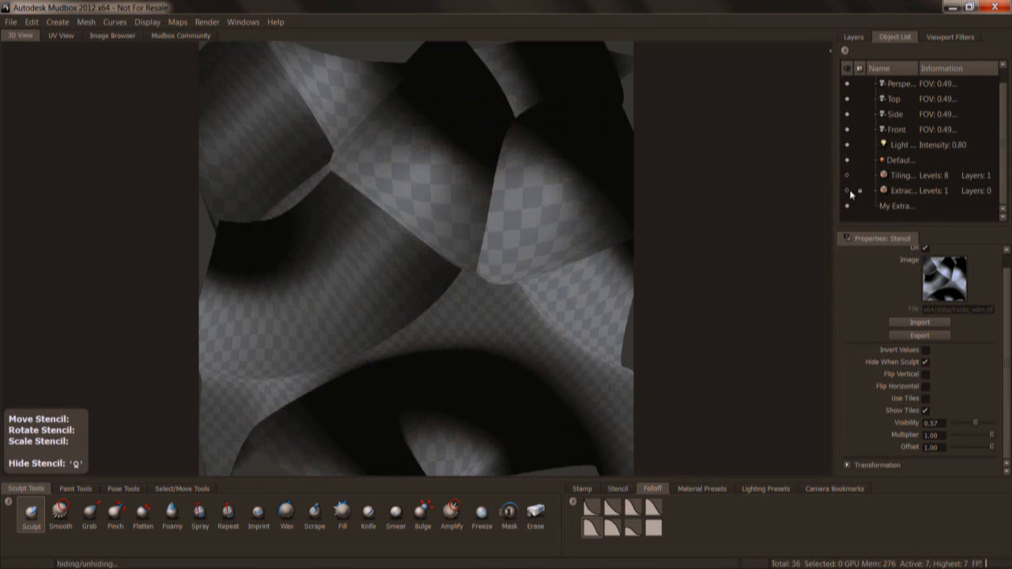
pyautogui.click(57, 21)
pyautogui.moveTo(83, 50)
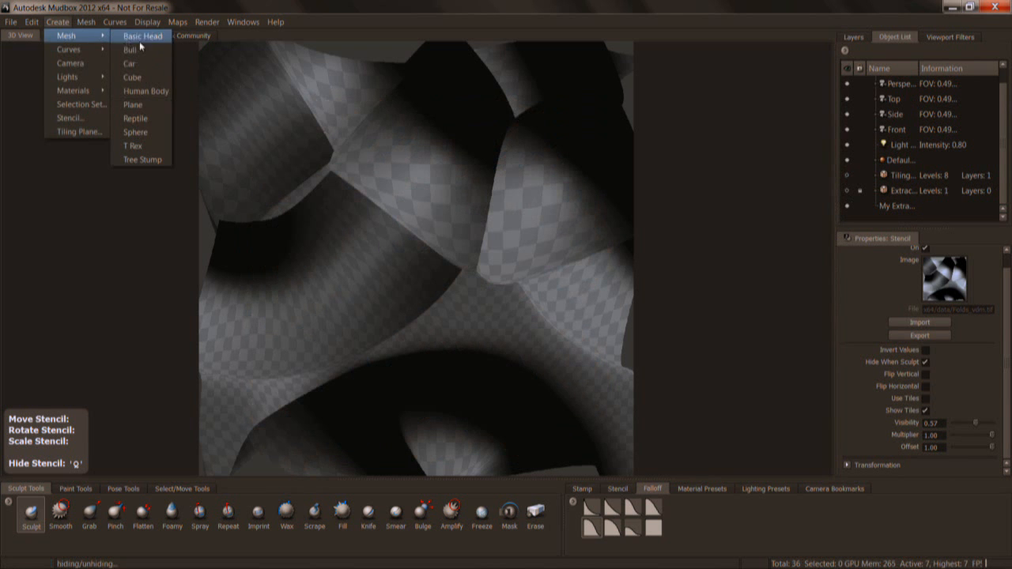
pyautogui.click(139, 105)
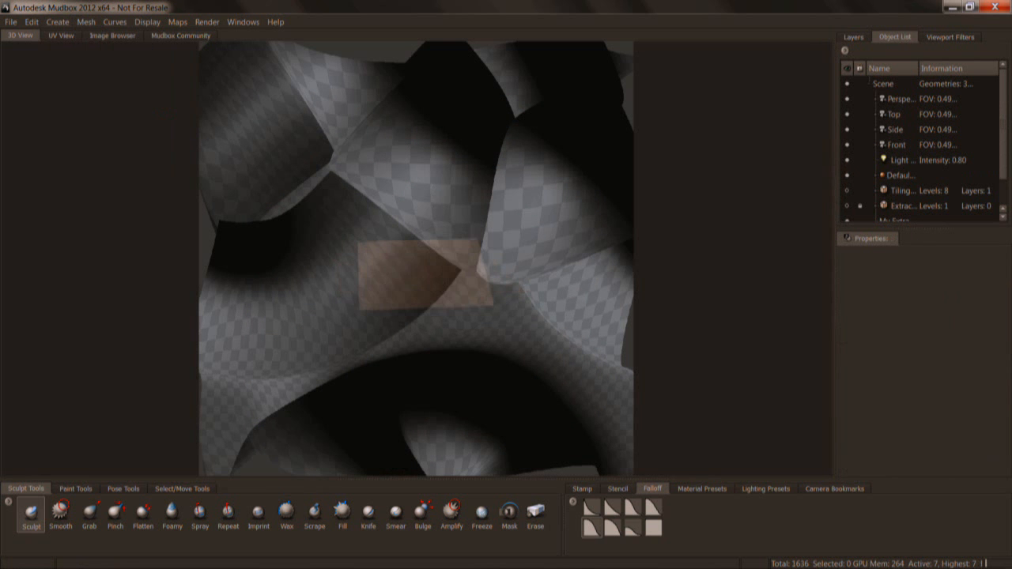
# Apply Folds_vdm.tif again as a tiled stencil and fit its repeating pattern over the new plane.
pyautogui.click(126, 36)
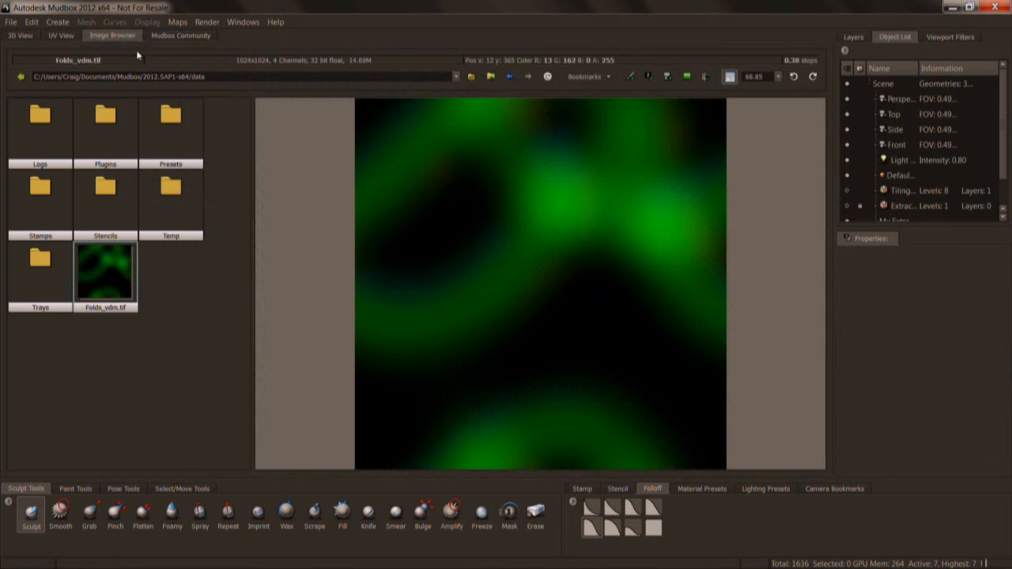
pyautogui.click(652, 76)
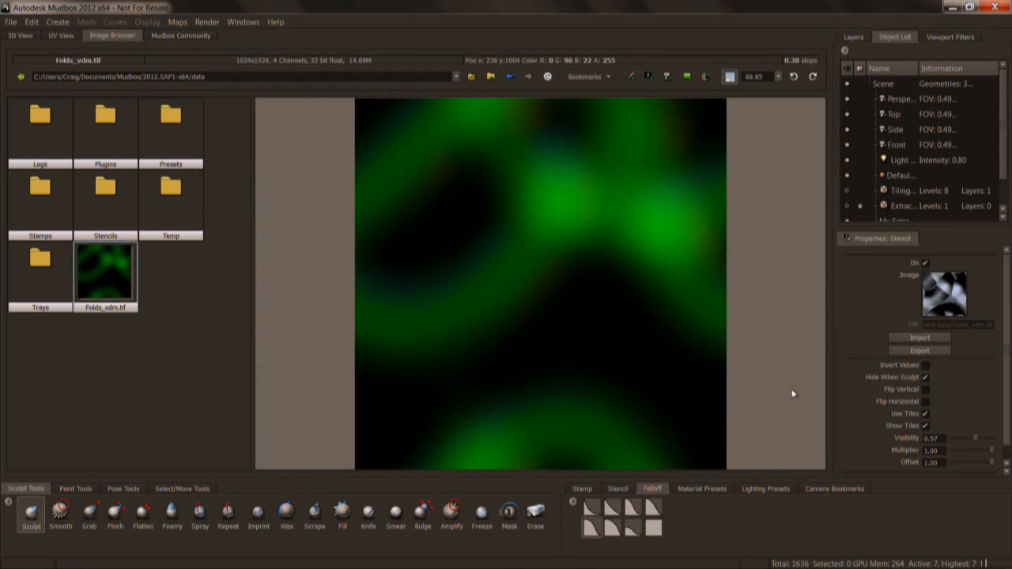
pyautogui.click(21, 36)
pyautogui.keyDown('alt'); pyautogui.moveTo(416, 261); pyautogui.dragTo(416, 267); pyautogui.keyUp('alt')
pyautogui.moveTo(443, 269); pyautogui.dragTo(308, 269, button='right')
pyautogui.keyDown('alt'); pyautogui.moveTo(416, 261); pyautogui.dragTo(416, 288); pyautogui.keyUp('alt')
pyautogui.keyDown('alt'); pyautogui.moveTo(429, 262); pyautogui.dragTo(498, 262, button='right'); pyautogui.keyUp('alt')
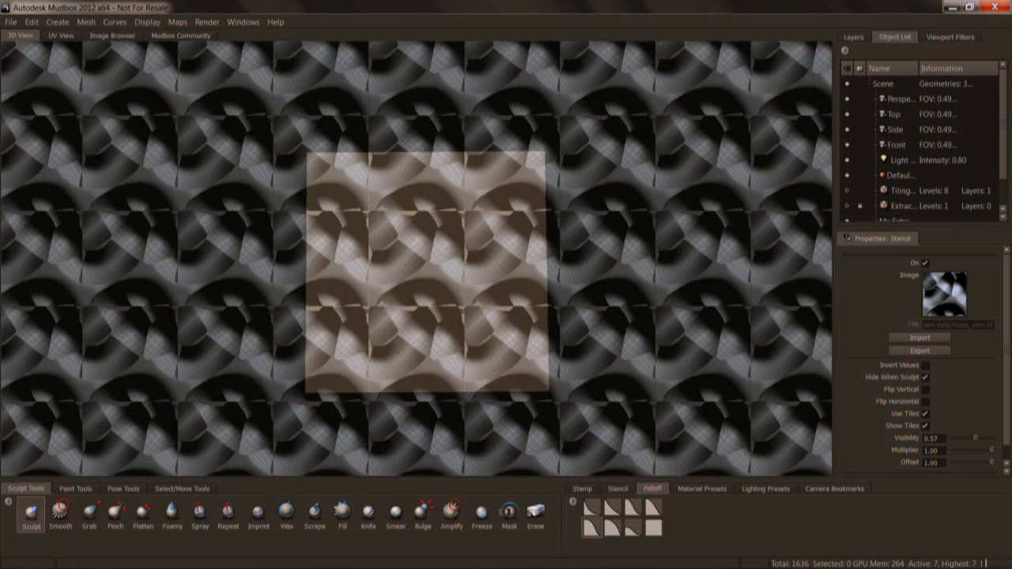
# Subdivide the plane to level 6 and add a sculpt layer to it.
pyautogui.hotkey('shift', 'd')
pyautogui.hotkey('shift', 'd')
pyautogui.hotkey('shift', 'd')
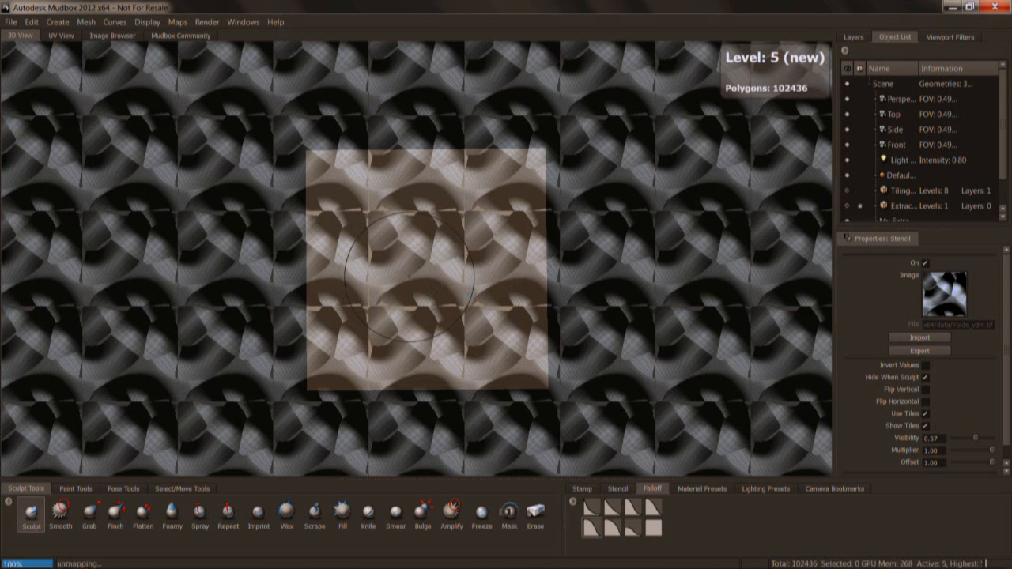
pyautogui.click(853, 36)
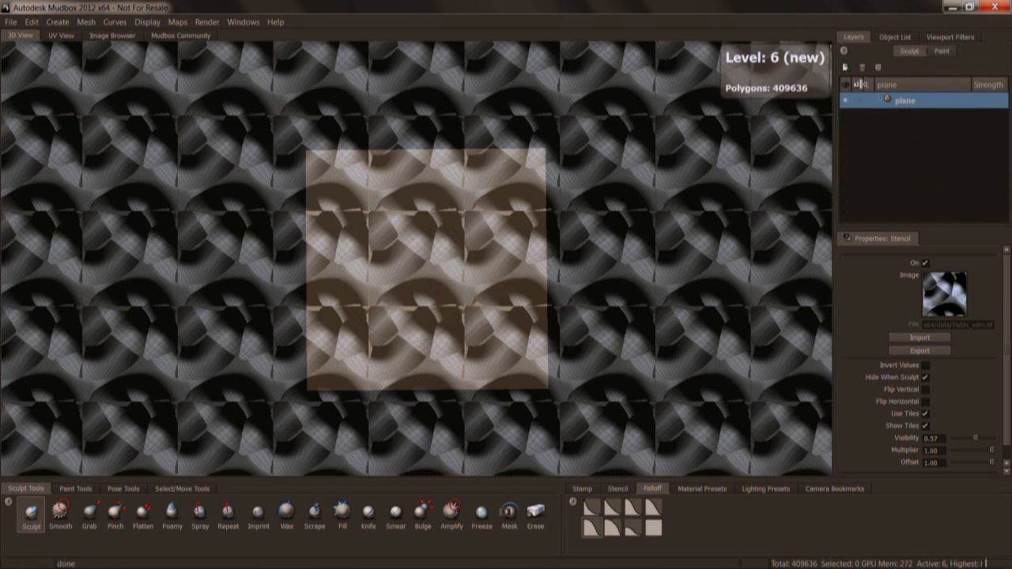
pyautogui.click(845, 67)
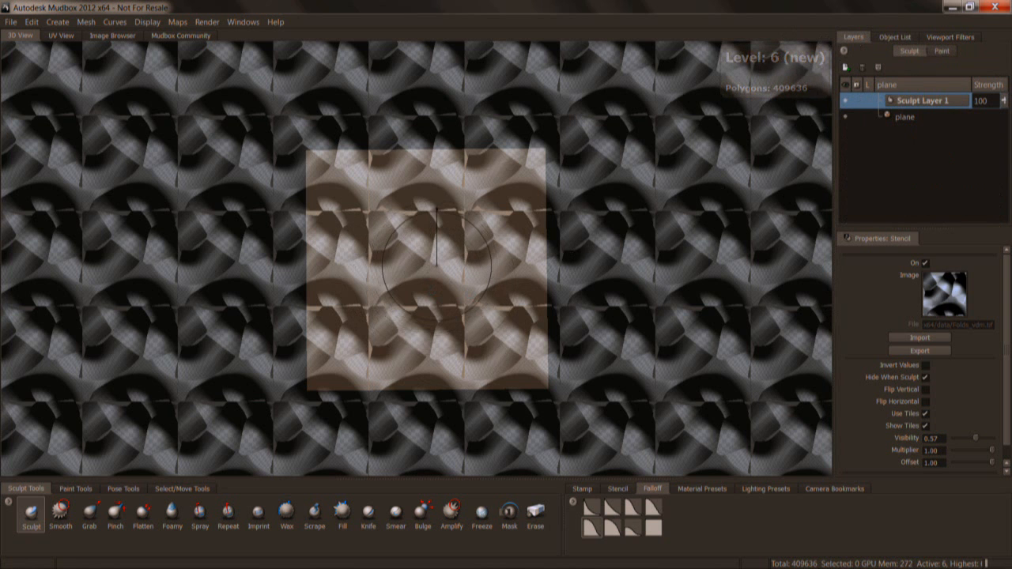
# Sculpt the repeating folds across the plane through the stencil with the Sculpt tool, and hide the stencil.
pyautogui.click(31, 512)
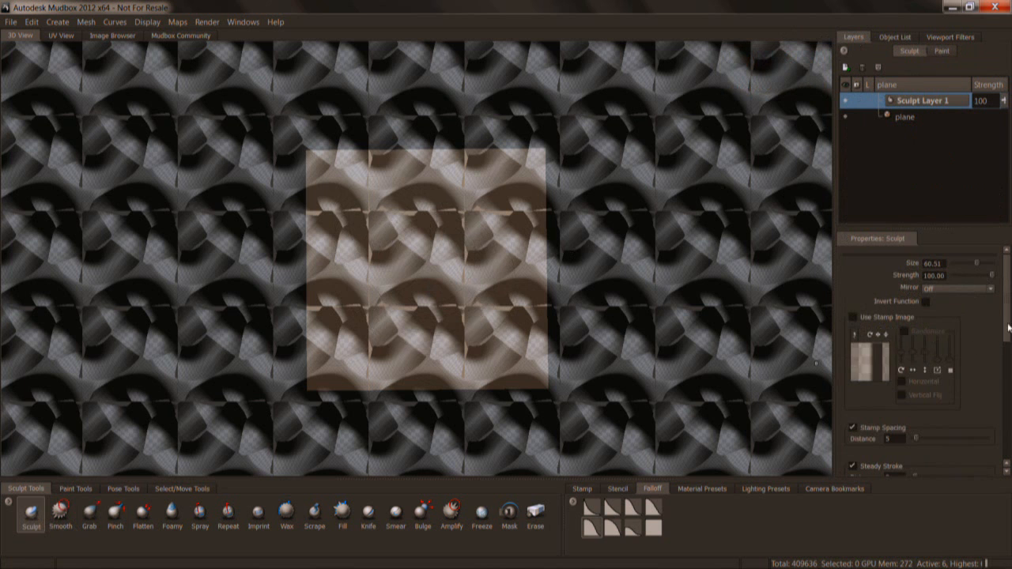
pyautogui.scroll(-3, 852, 316)
pyautogui.moveTo(418, 204)
pyautogui.mouseDown()
pyautogui.moveTo(357, 240)
pyautogui.moveTo(372, 308)
pyautogui.moveTo(490, 261)
pyautogui.moveTo(529, 347)
pyautogui.moveTo(357, 306)
pyautogui.moveTo(348, 253)
pyautogui.moveTo(494, 190)
pyautogui.moveTo(411, 158)
pyautogui.moveTo(385, 276)
pyautogui.moveTo(498, 265)
pyautogui.moveTo(419, 360)
pyautogui.moveTo(320, 293)
pyautogui.moveTo(452, 221)
pyautogui.moveTo(377, 285)
pyautogui.moveTo(382, 237)
pyautogui.moveTo(505, 237)
pyautogui.moveTo(373, 309)
pyautogui.moveTo(324, 252)
pyautogui.moveTo(470, 171)
pyautogui.moveTo(517, 241)
pyautogui.moveTo(411, 325)
pyautogui.moveTo(380, 248)
pyautogui.mouseUp()
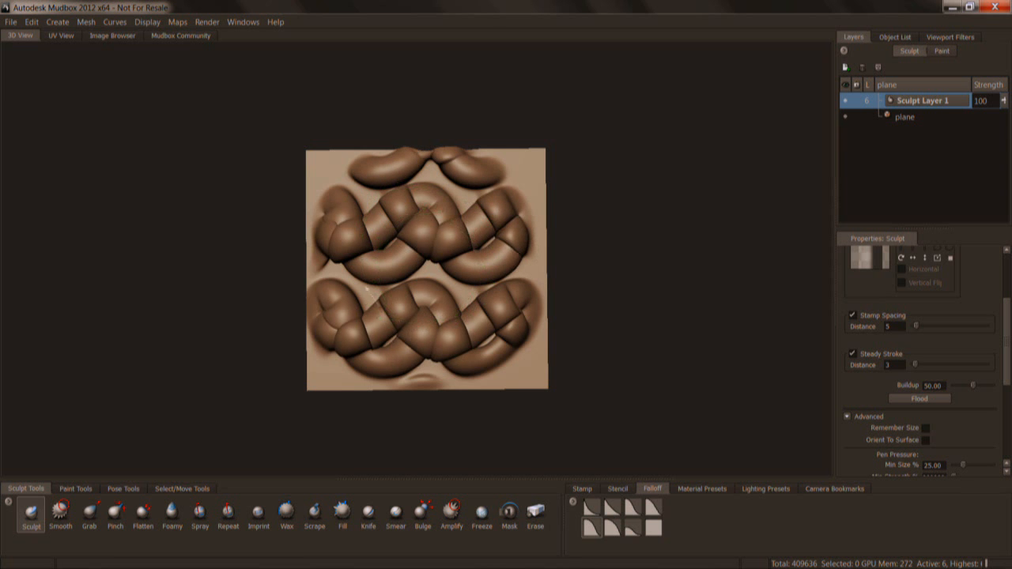
pyautogui.press('q')
# Examine the sculpted folds on the plane from several angles to judge their overhangs and depth.
pyautogui.keyDown('alt'); pyautogui.moveTo(460, 271); pyautogui.dragTo(506, 271, button='right'); pyautogui.keyUp('alt')
pyautogui.moveTo(460, 270)
pyautogui.keyDown('alt'); pyautogui.mouseDown()
pyautogui.moveTo(411, 272)
pyautogui.moveTo(460, 276)
pyautogui.mouseUp(); pyautogui.keyUp('alt')
pyautogui.keyDown('alt'); pyautogui.moveTo(460, 276); pyautogui.dragTo(419, 277, button='right'); pyautogui.keyUp('alt')
pyautogui.moveTo(467, 271)
pyautogui.keyDown('alt'); pyautogui.mouseDown()
pyautogui.moveTo(444, 267)
pyautogui.moveTo(469, 274)
pyautogui.mouseUp(); pyautogui.keyUp('alt')
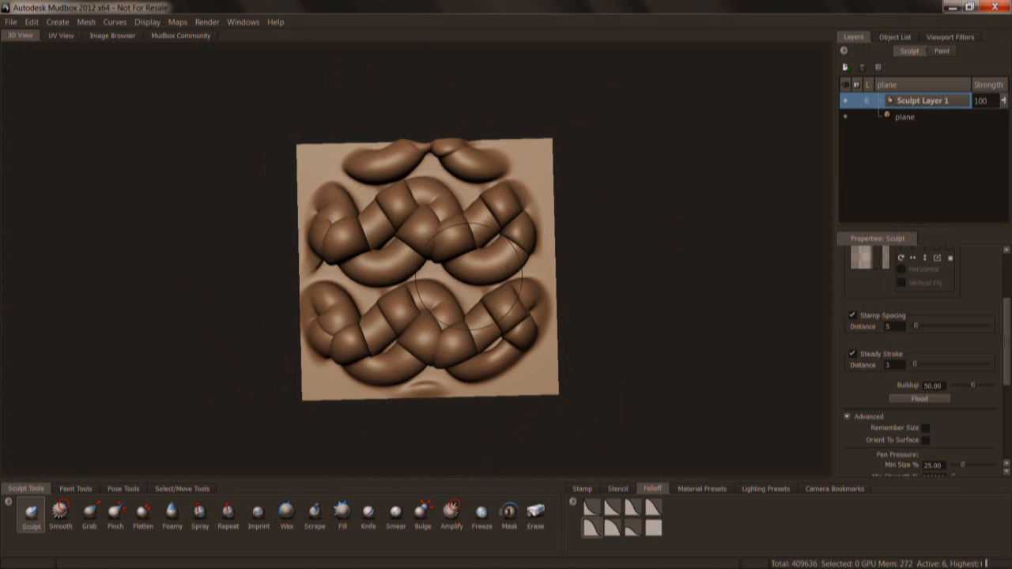
pyautogui.moveTo(451, 293)
pyautogui.keyDown('alt'); pyautogui.mouseDown()
pyautogui.moveTo(458, 326)
pyautogui.moveTo(447, 222)
pyautogui.moveTo(455, 312)
pyautogui.moveTo(397, 251)
pyautogui.moveTo(478, 289)
pyautogui.moveTo(445, 280)
pyautogui.moveTo(574, 236)
pyautogui.mouseUp(); pyautogui.keyUp('alt')
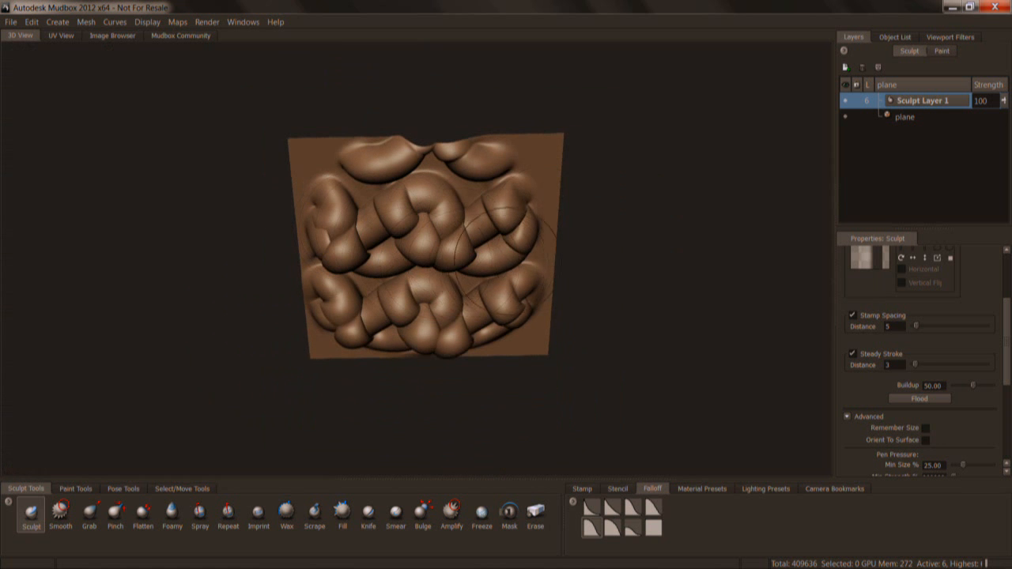
pyautogui.keyDown('alt'); pyautogui.moveTo(503, 304); pyautogui.dragTo(489, 326); pyautogui.keyUp('alt')
pyautogui.moveTo(403, 256)
pyautogui.keyDown('alt'); pyautogui.mouseDown()
pyautogui.moveTo(389, 244)
pyautogui.moveTo(372, 180)
pyautogui.mouseUp(); pyautogui.keyUp('alt')
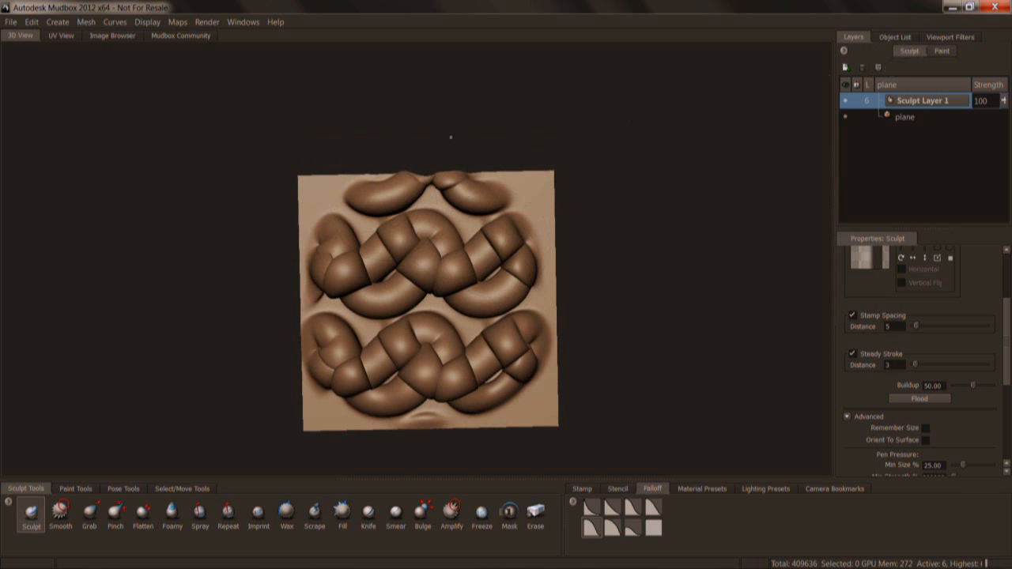
# Switch to the running PowerPoint slide show and advance to the Yale School of Architecture case study slide.
pyautogui.hotkey('alt', 'Tab')
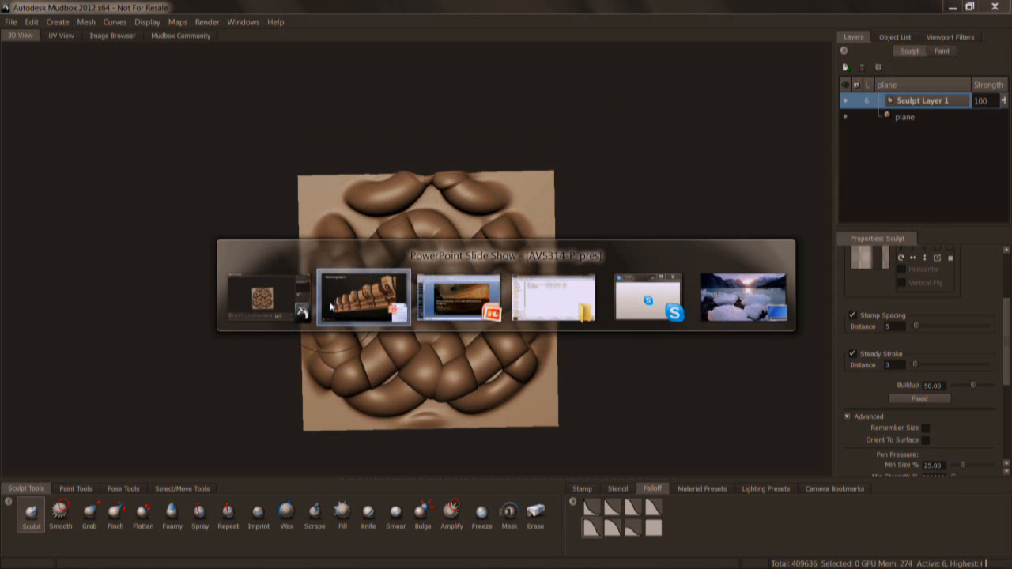
pyautogui.hotkey('alt', 'Tab')
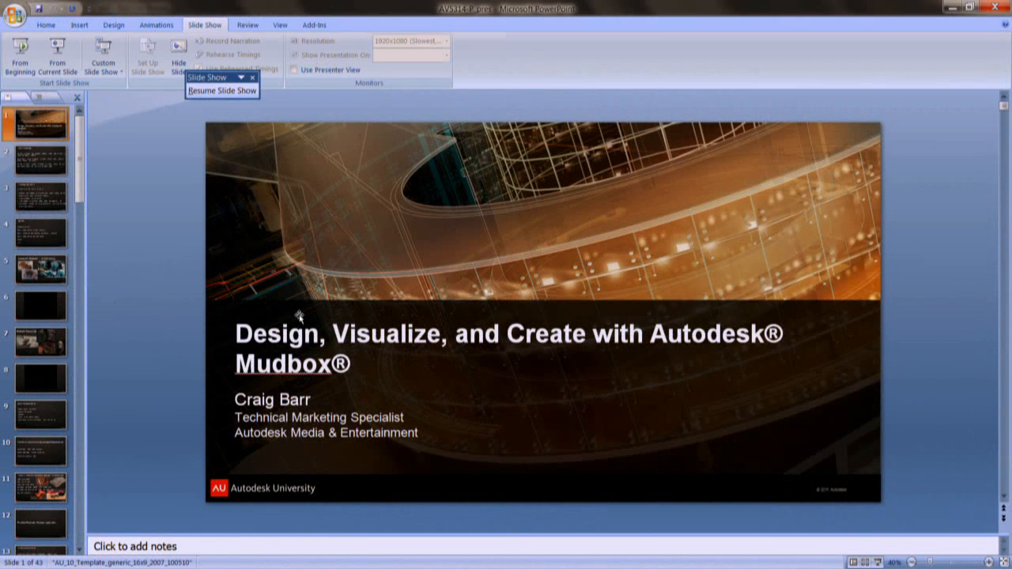
pyautogui.hotkey('alt', 'Tab')
pyautogui.hotkey('alt', 'Tab')
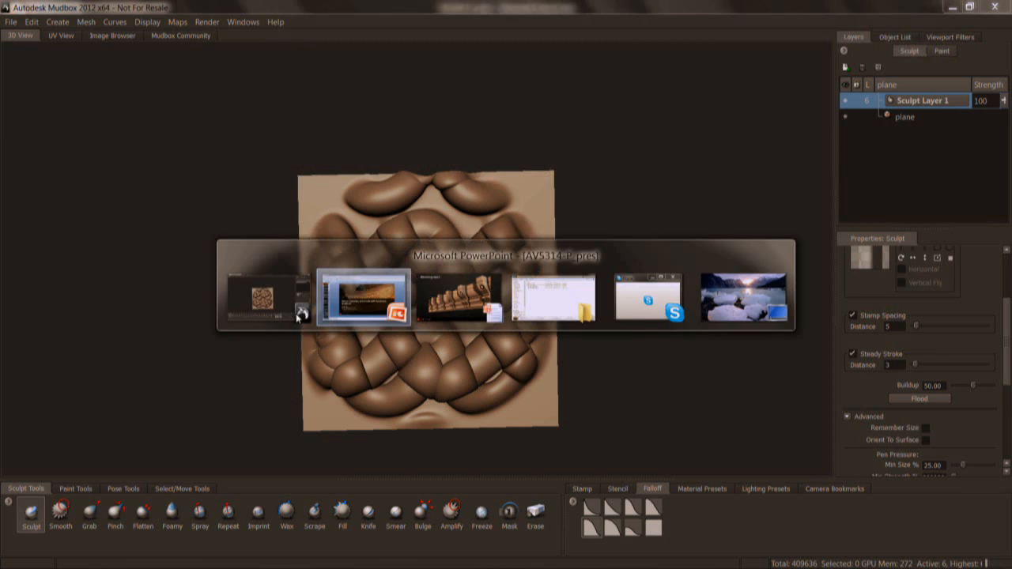
pyautogui.hotkey('alt', 'Tab')
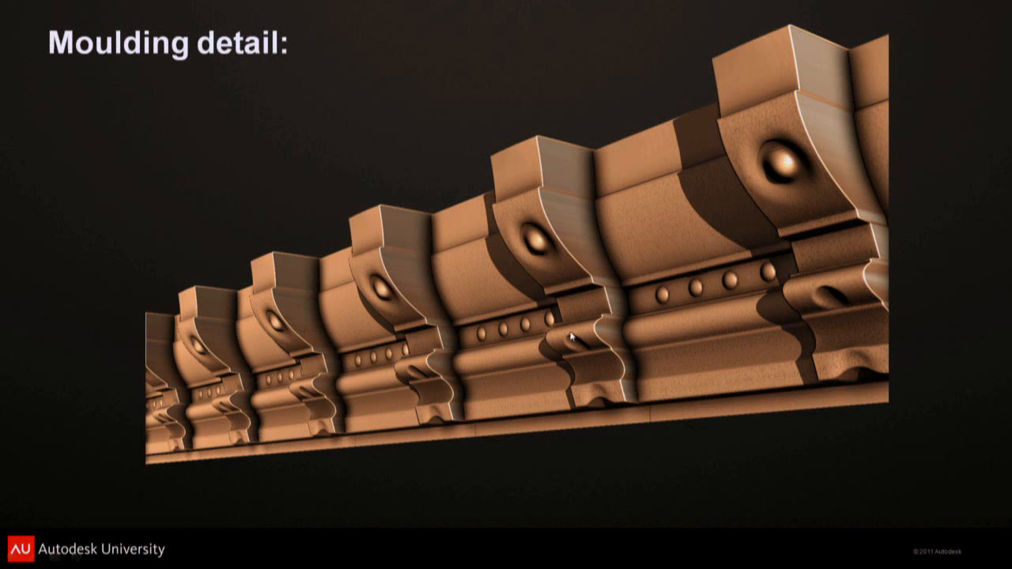
pyautogui.click(598, 347)
pyautogui.click(597, 349)
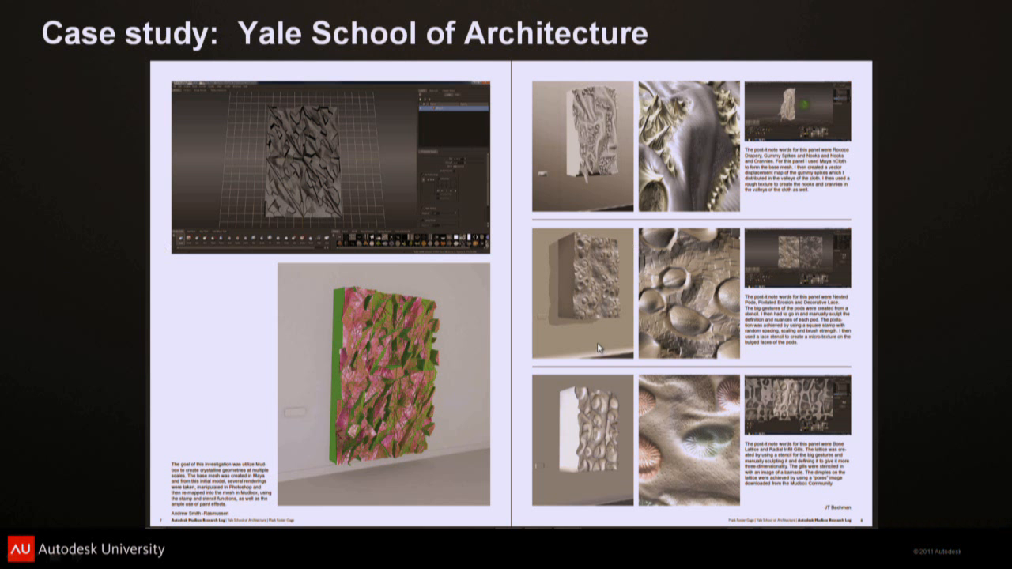